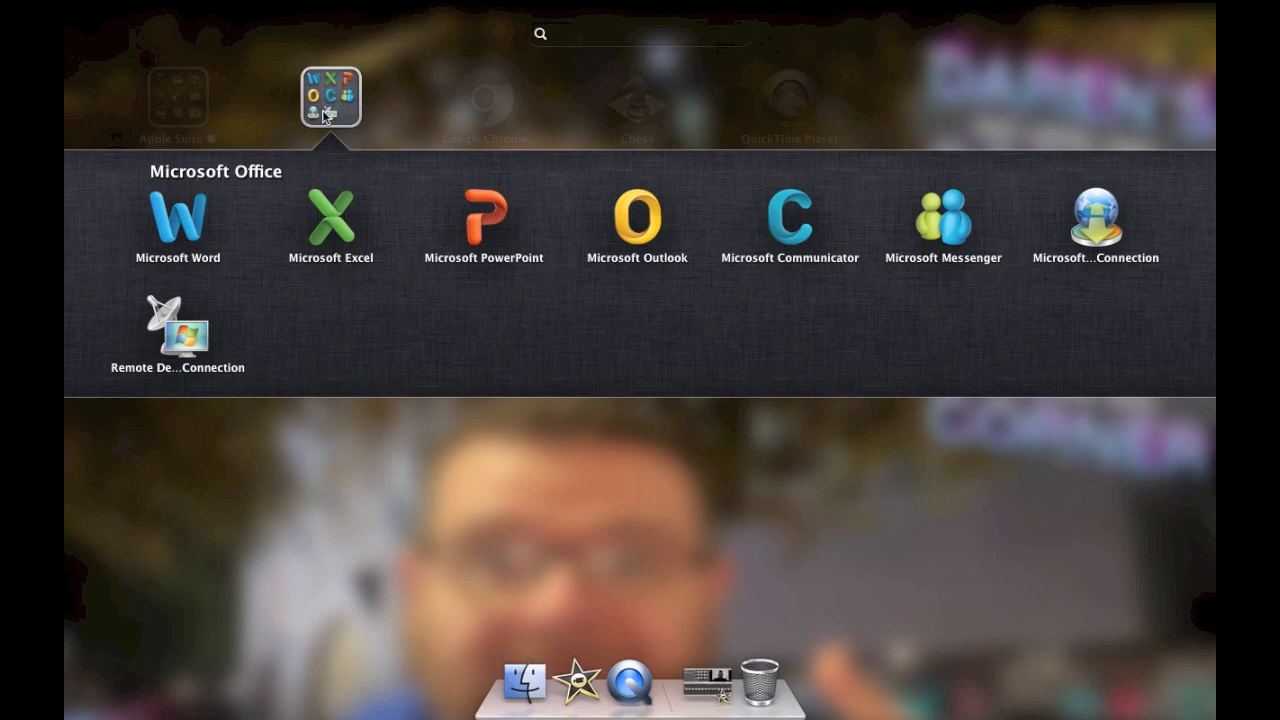
Launch Keynote from the Apple Suite group, allowing access to contacts and postponing the iWork '09 registration.
{"action": "left_click", "coordinate": [190, 108]}
{"action": "left_click", "coordinate": [504, 208]}
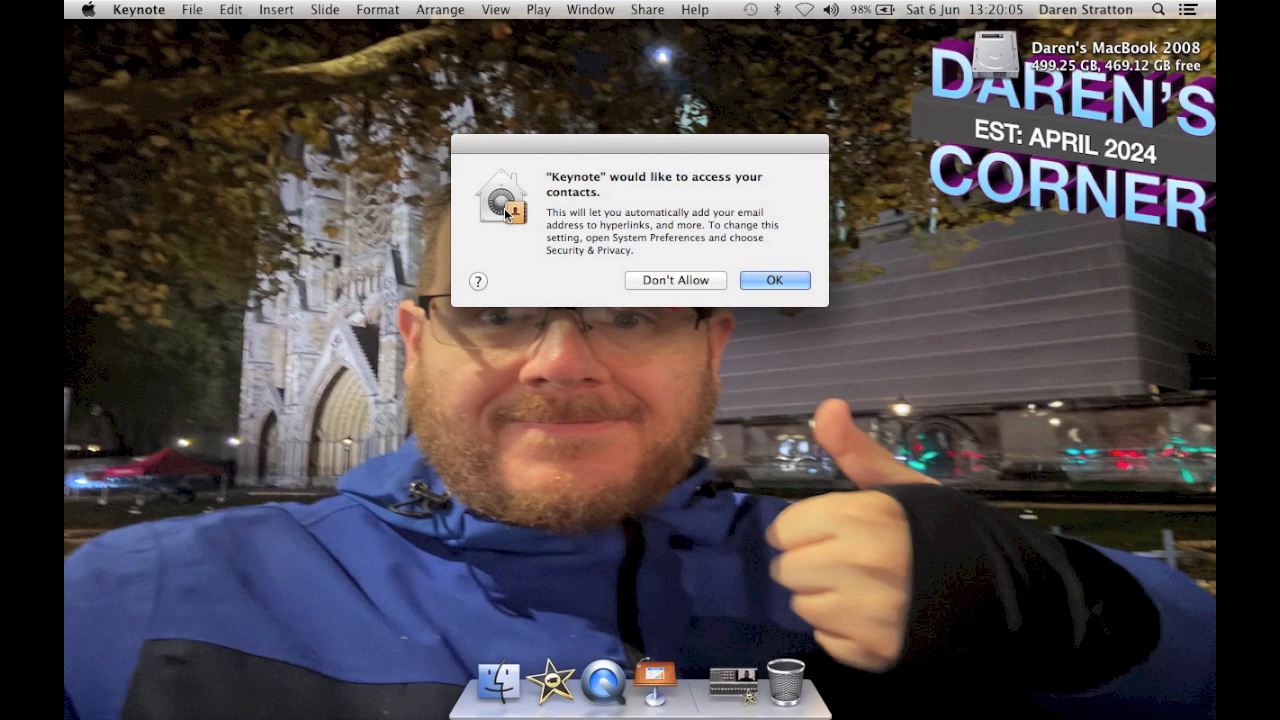
{"action": "left_click", "coordinate": [775, 283]}
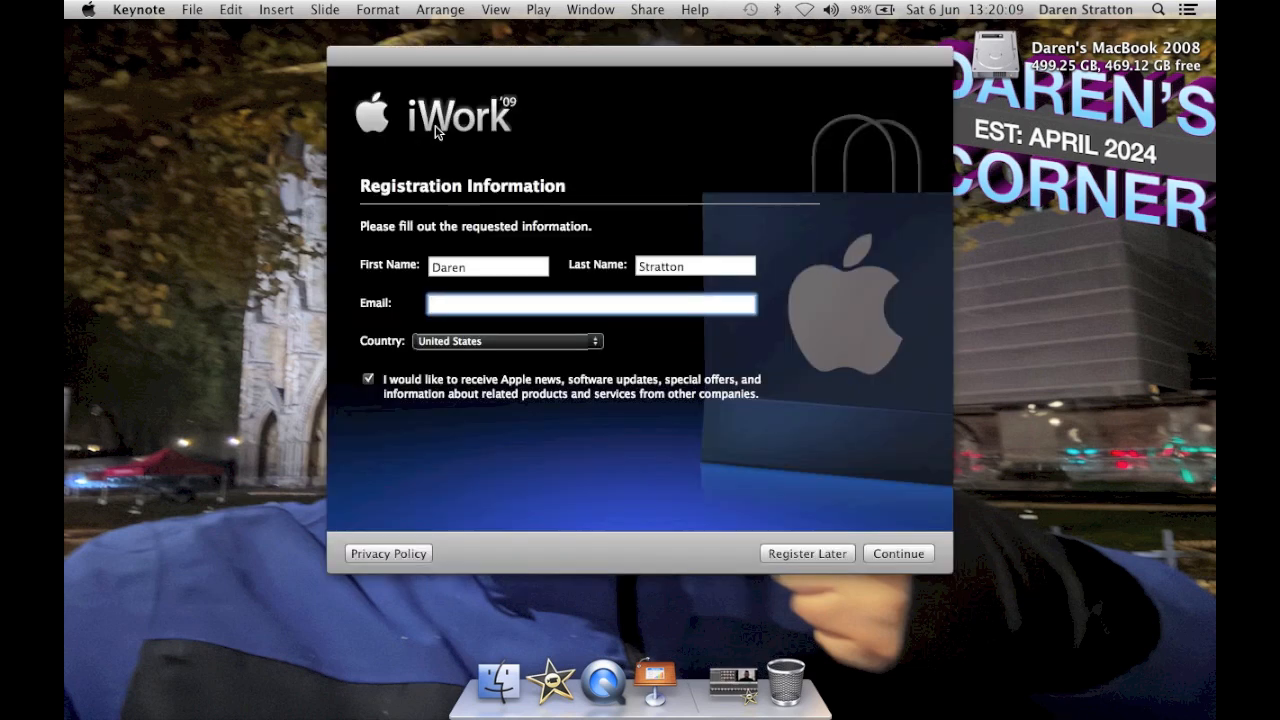
{"action": "left_click", "coordinate": [825, 555]}
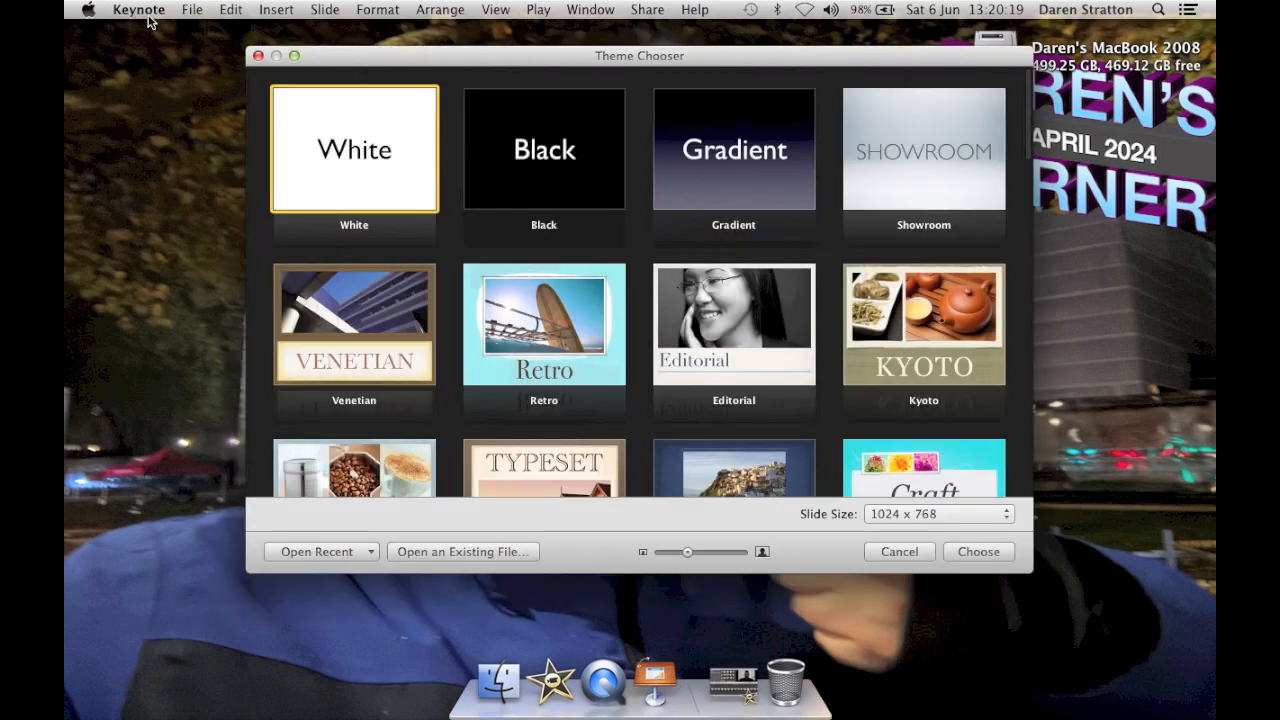
Set the slide size to 1920 x 1080 for the White theme in the Theme Chooser.
{"action": "left_click", "coordinate": [150, 20]}
{"action": "left_click", "coordinate": [484, 197]}
{"action": "scroll", "coordinate": [484, 197], "scroll_direction": "down", "scroll_amount": 3}
{"action": "scroll", "coordinate": [484, 197], "scroll_direction": "up", "scroll_amount": 5}
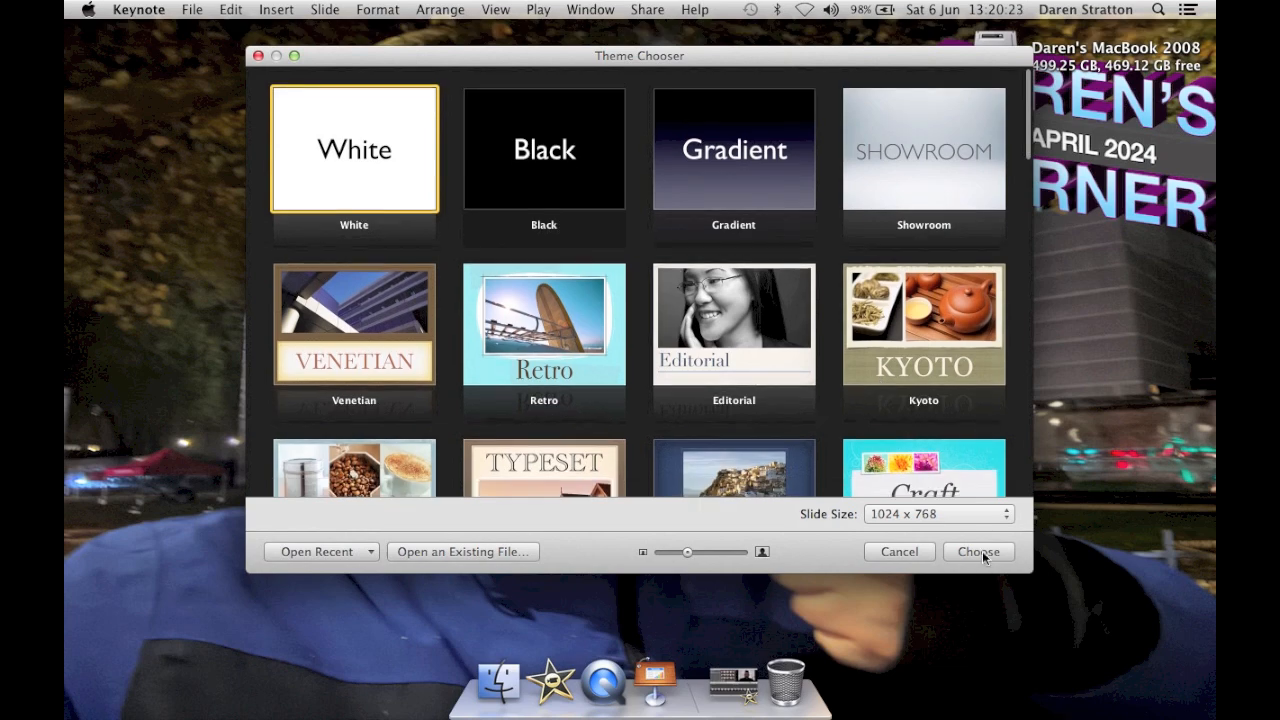
{"action": "left_click", "coordinate": [990, 515]}
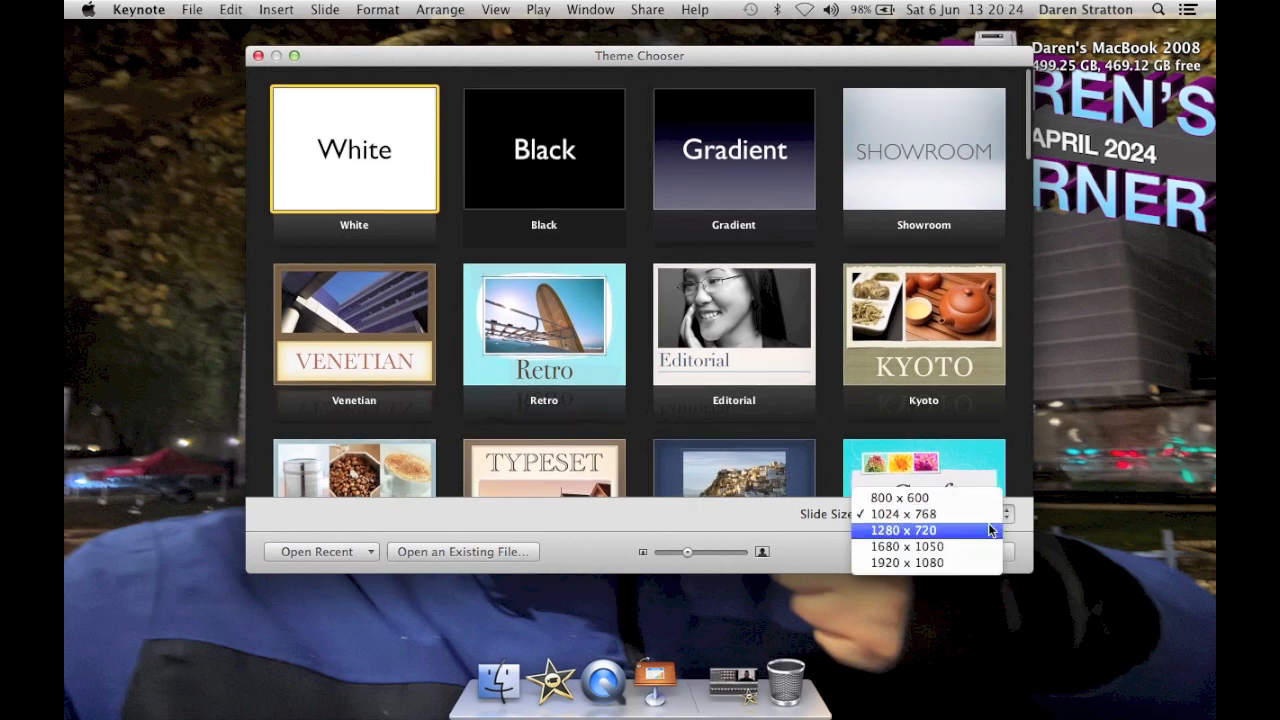
{"action": "left_click", "coordinate": [926, 564]}
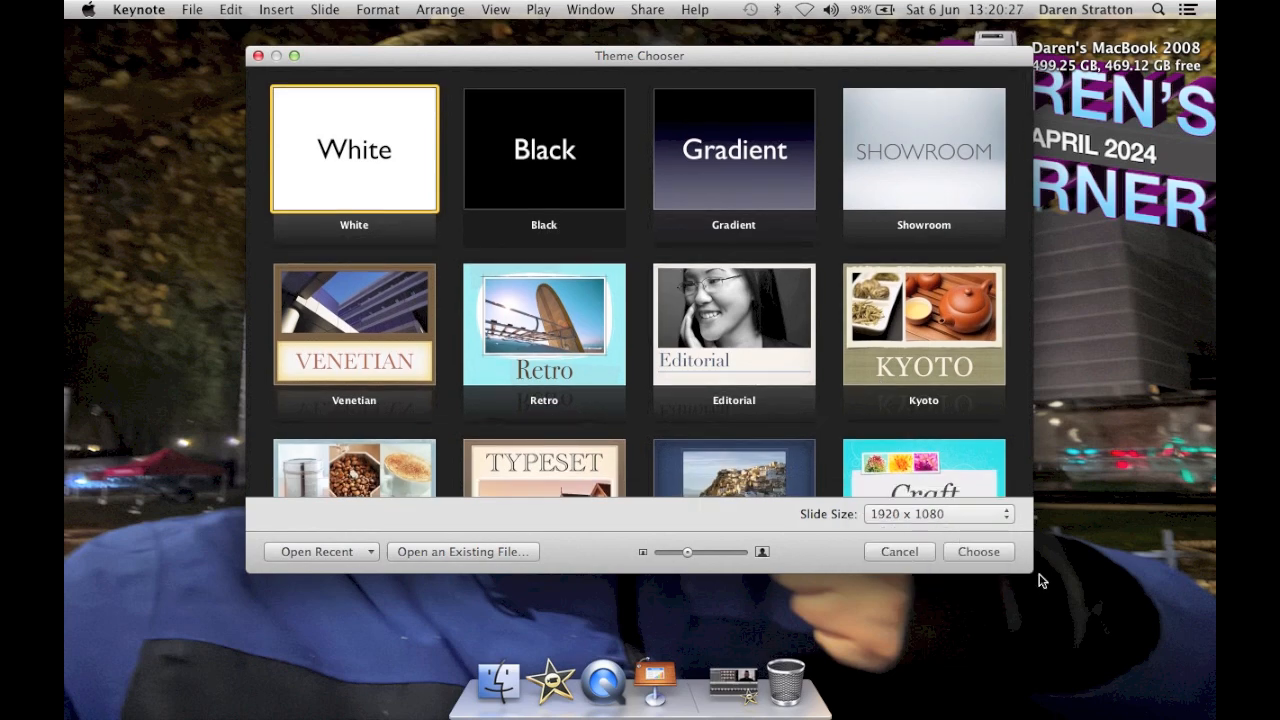
Enlarge the Theme Chooser and look through the whole collection of presentation themes.
{"action": "left_click_drag", "start_coordinate": [1035, 573], "coordinate": [1118, 633]}
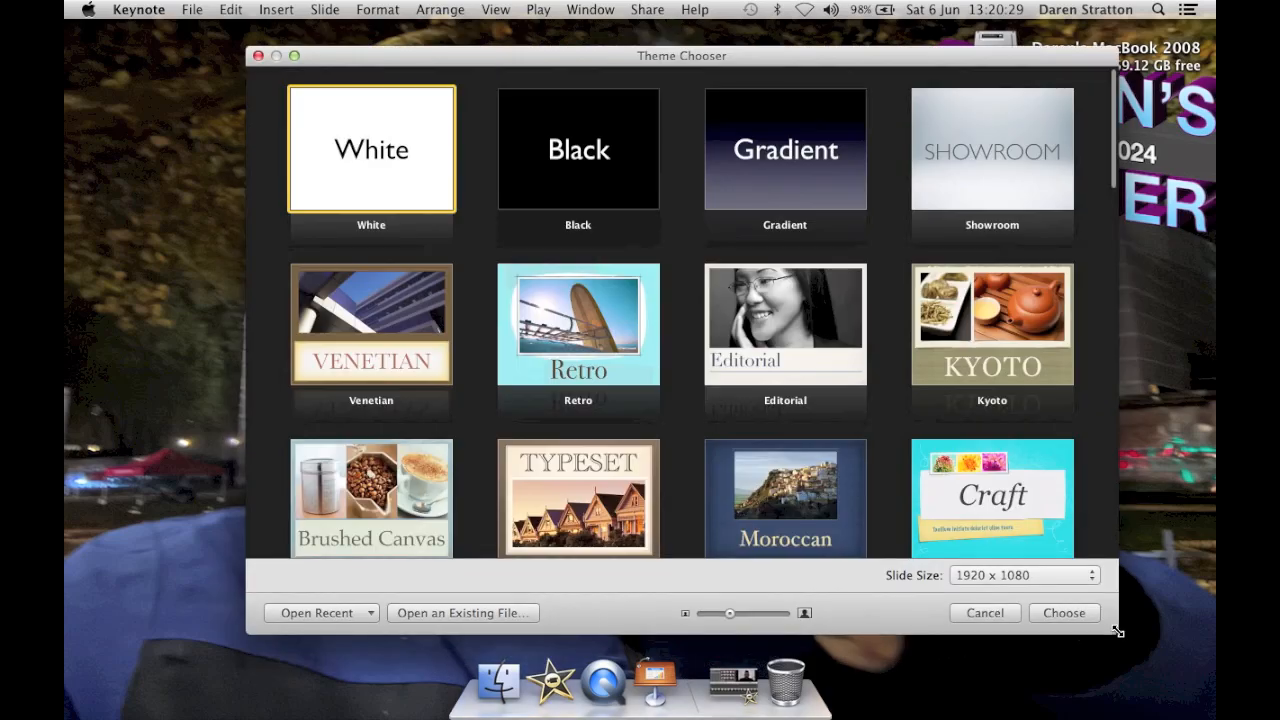
{"action": "scroll", "coordinate": [850, 423], "scroll_direction": "down", "scroll_amount": 5}
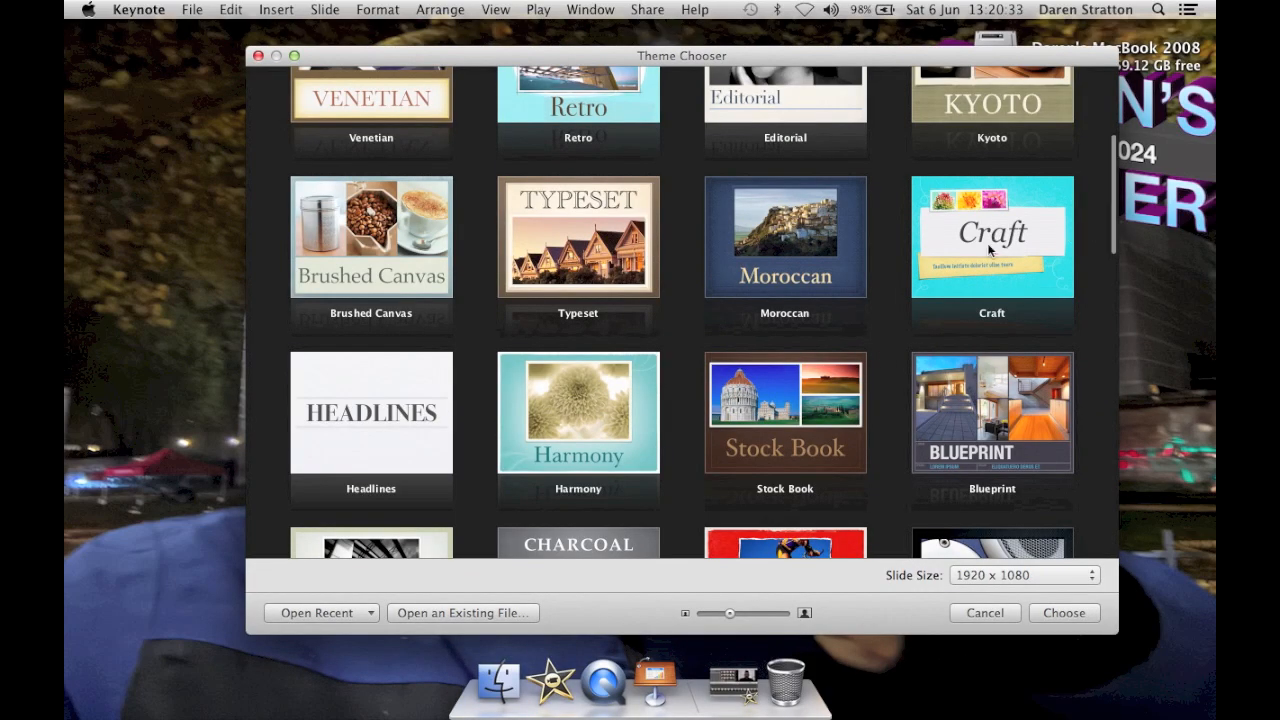
{"action": "scroll", "coordinate": [995, 250], "scroll_direction": "down", "scroll_amount": 3}
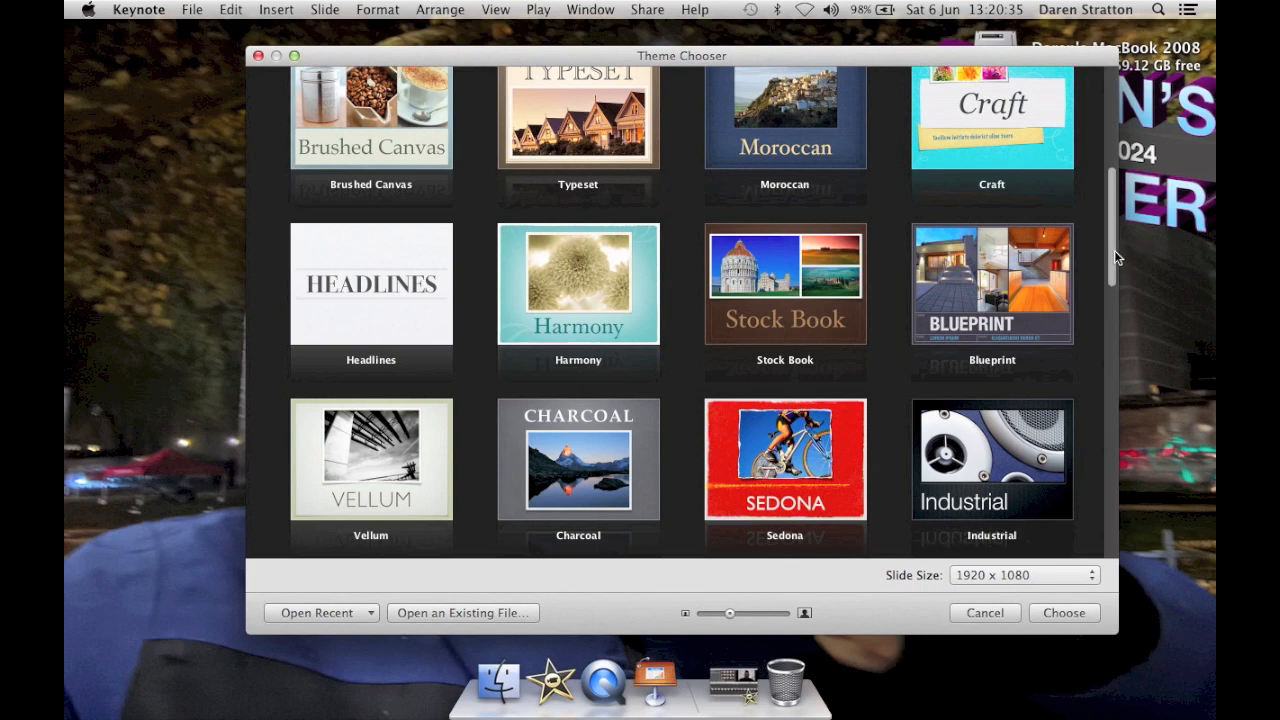
{"action": "left_click_drag", "start_coordinate": [1114, 250], "coordinate": [1107, 100]}
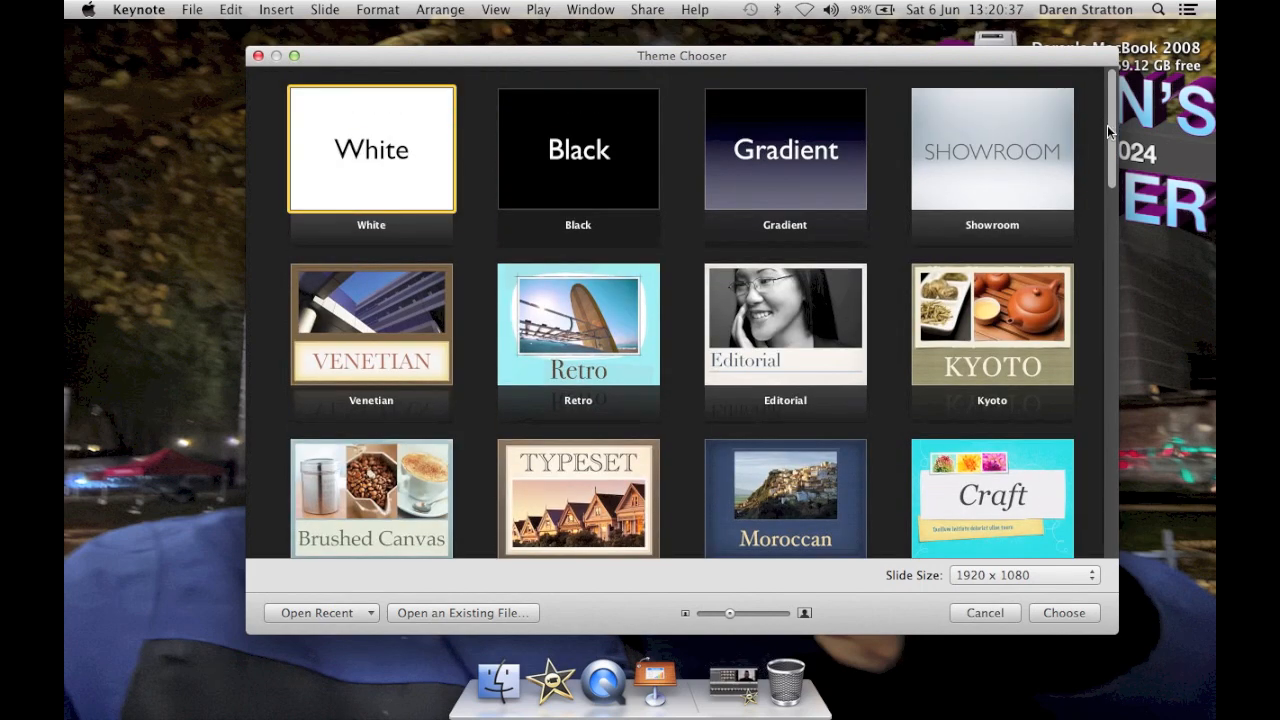
{"action": "mouse_move", "coordinate": [1118, 170]}
{"action": "left_mouse_down"}
{"action": "mouse_move", "coordinate": [1147, 487]}
{"action": "mouse_move", "coordinate": [1133, 553]}
{"action": "left_mouse_up"}
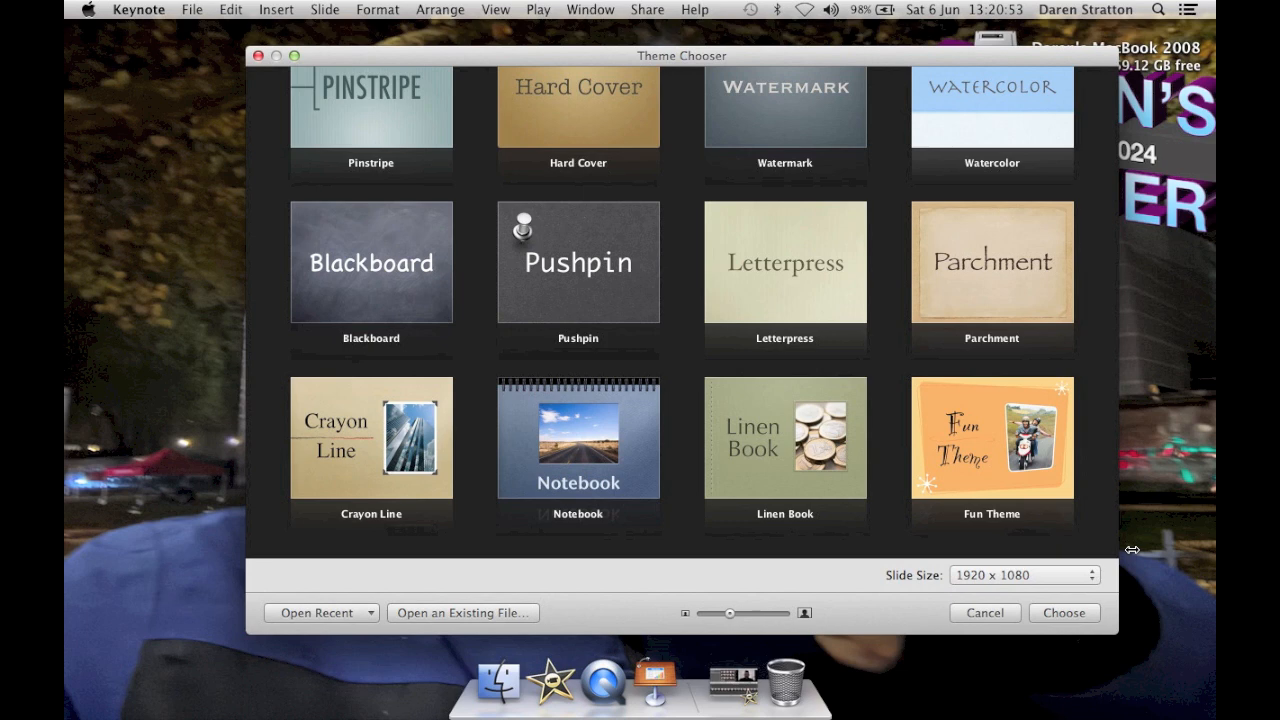
Select the Fun Theme and the Linen Book theme in turn and check which slide sizes are offered.
{"action": "left_click", "coordinate": [1117, 478]}
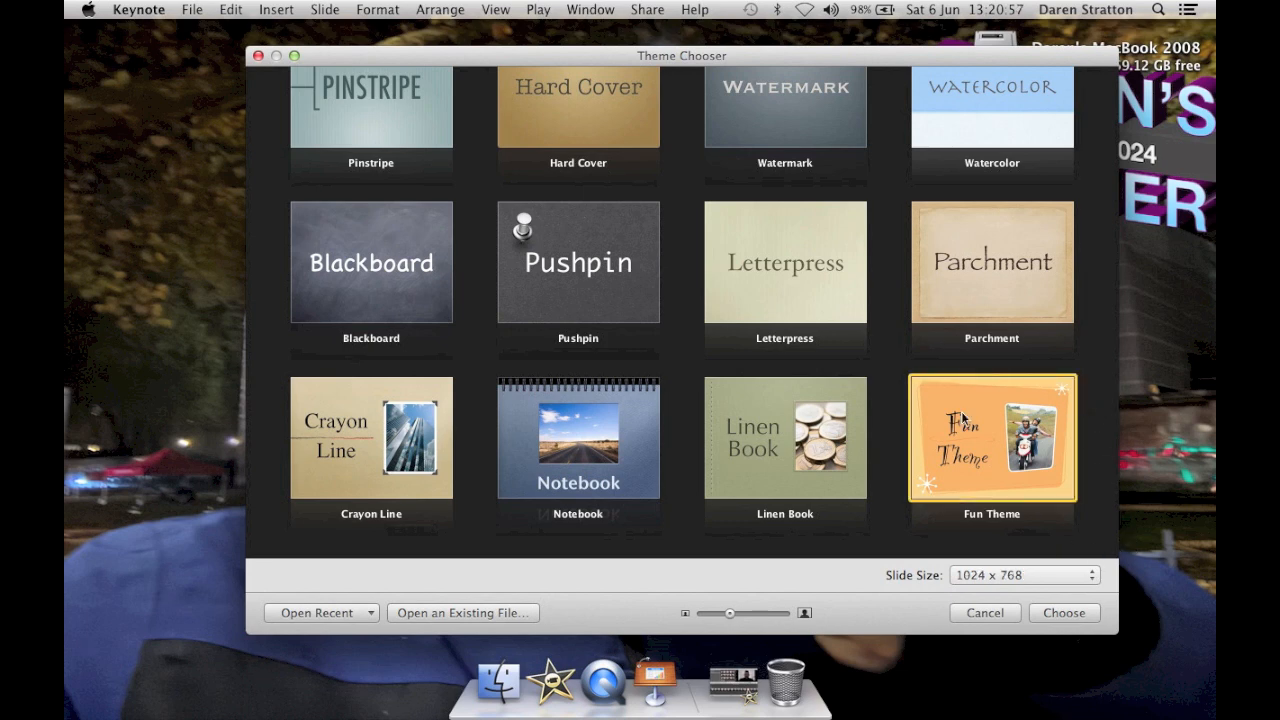
{"action": "left_click", "coordinate": [802, 435]}
{"action": "left_click", "coordinate": [994, 578]}
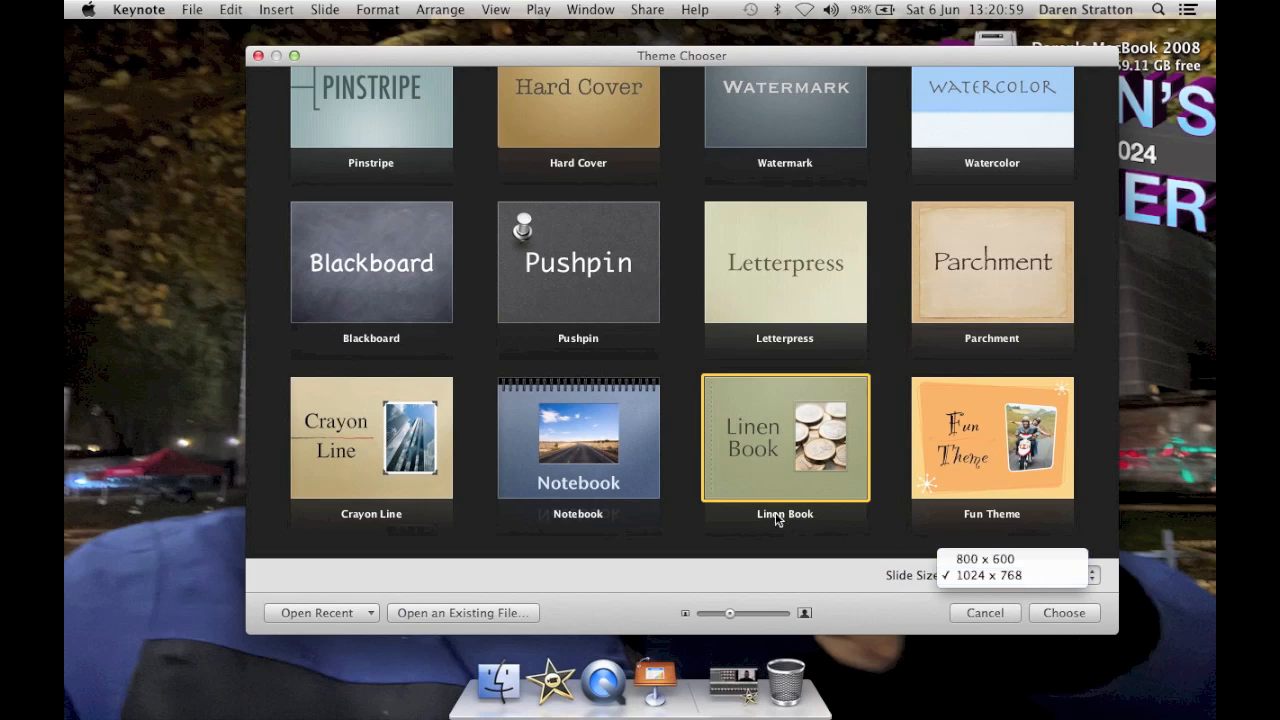
{"action": "left_click", "coordinate": [1101, 460]}
Create a presentation with the Storyboard theme at 1024 x 768 and move its window against the screen's left edge.
{"action": "scroll", "coordinate": [946, 355], "scroll_direction": "up", "scroll_amount": 4}
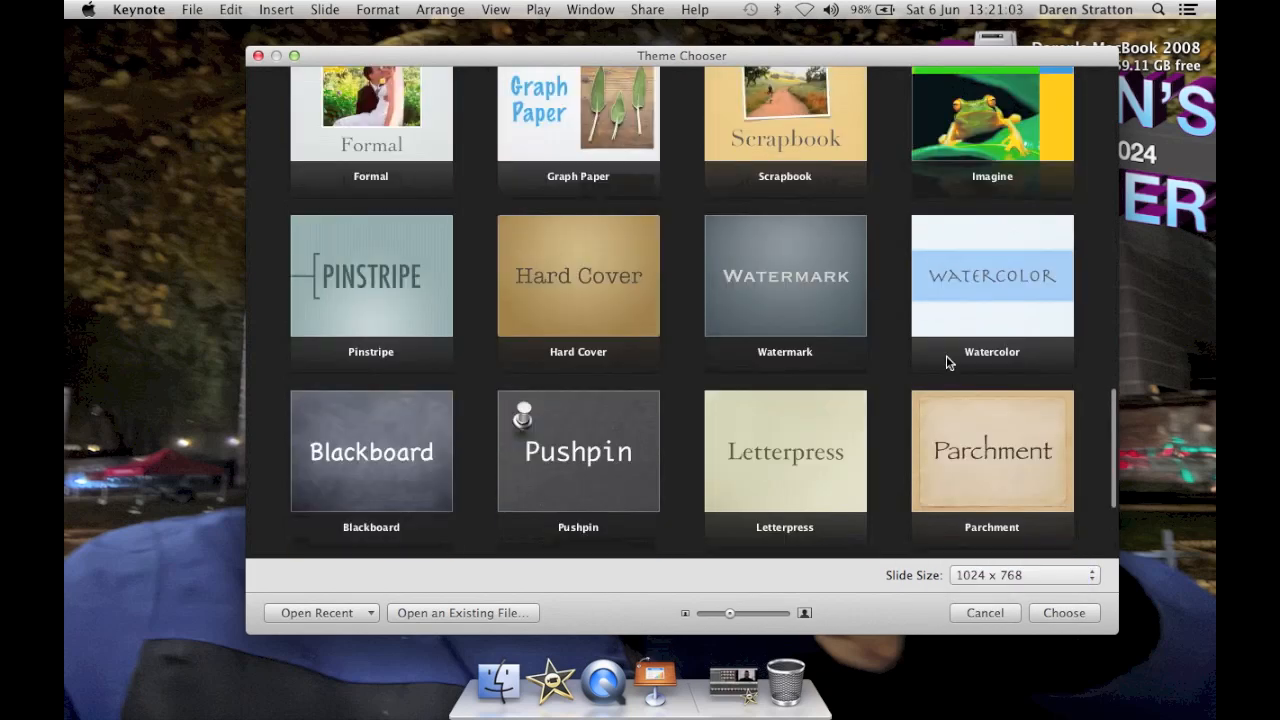
{"action": "scroll", "coordinate": [946, 355], "scroll_direction": "up", "scroll_amount": 1}
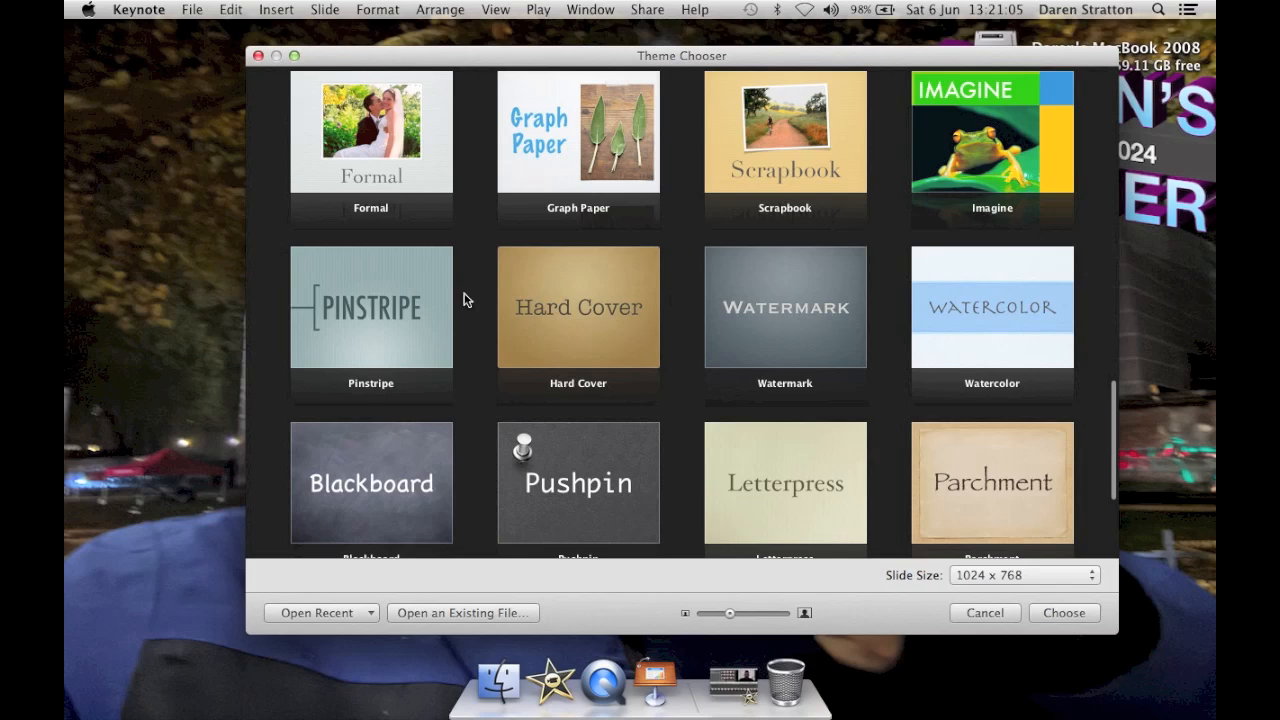
{"action": "scroll", "coordinate": [463, 298], "scroll_direction": "up", "scroll_amount": 2}
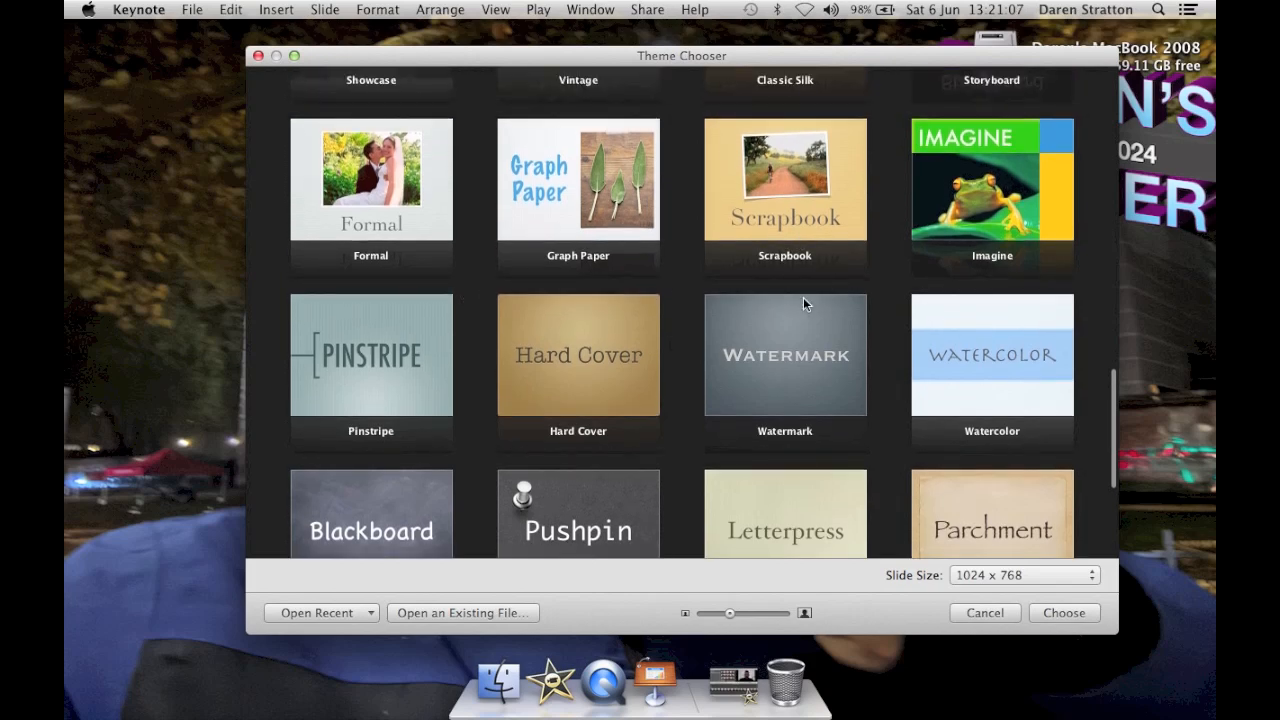
{"action": "scroll", "coordinate": [803, 297], "scroll_direction": "up", "scroll_amount": 8}
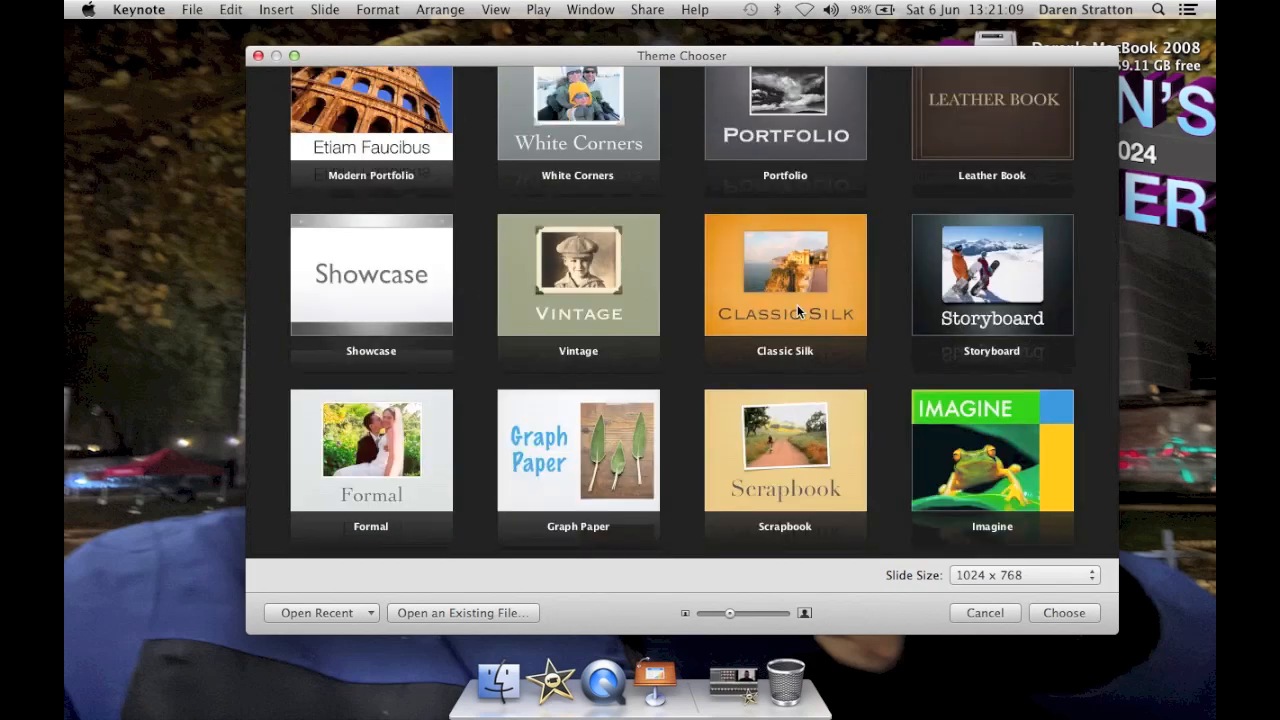
{"action": "scroll", "coordinate": [797, 304], "scroll_direction": "up", "scroll_amount": 1}
{"action": "left_click", "coordinate": [988, 320]}
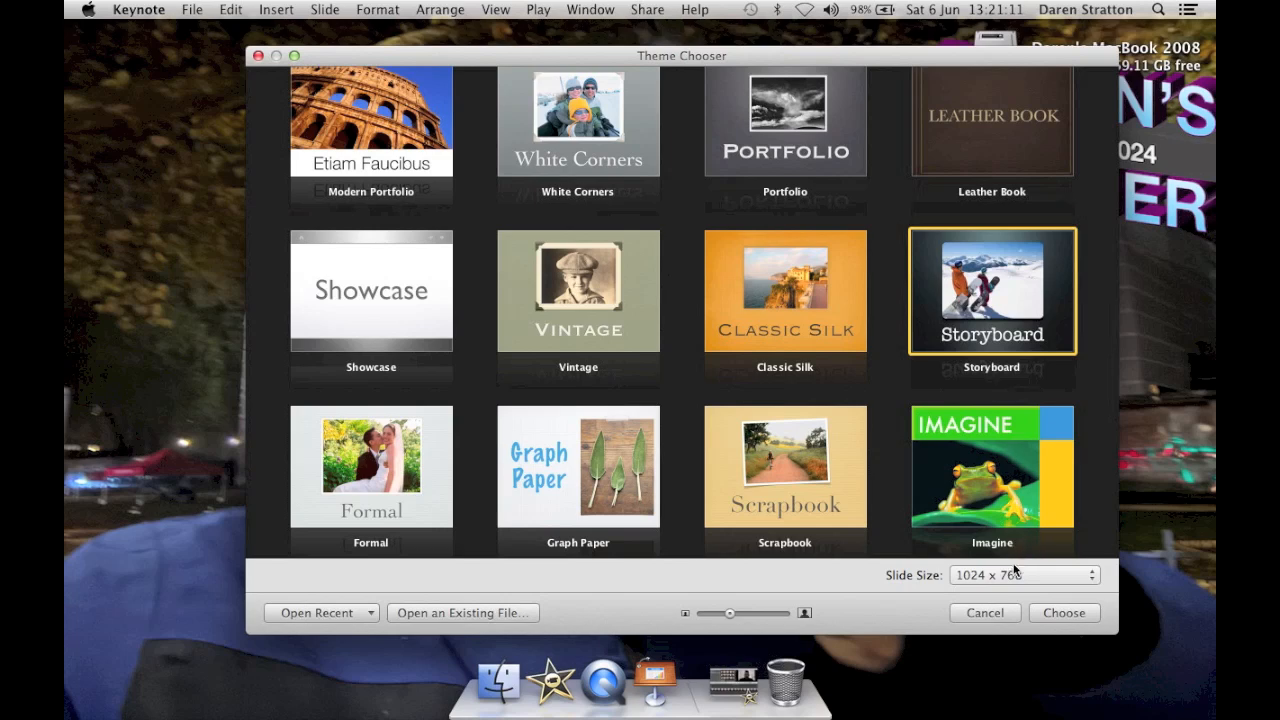
{"action": "left_click", "coordinate": [1043, 575]}
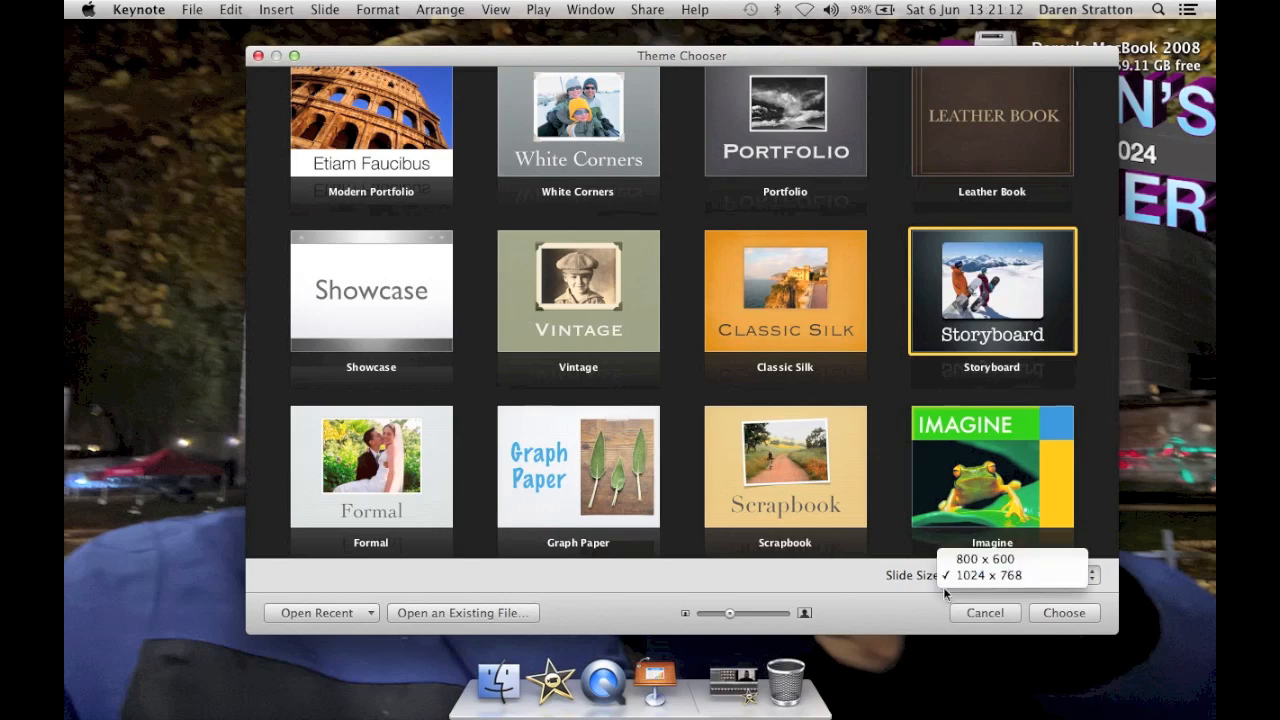
{"action": "left_click", "coordinate": [1053, 618]}
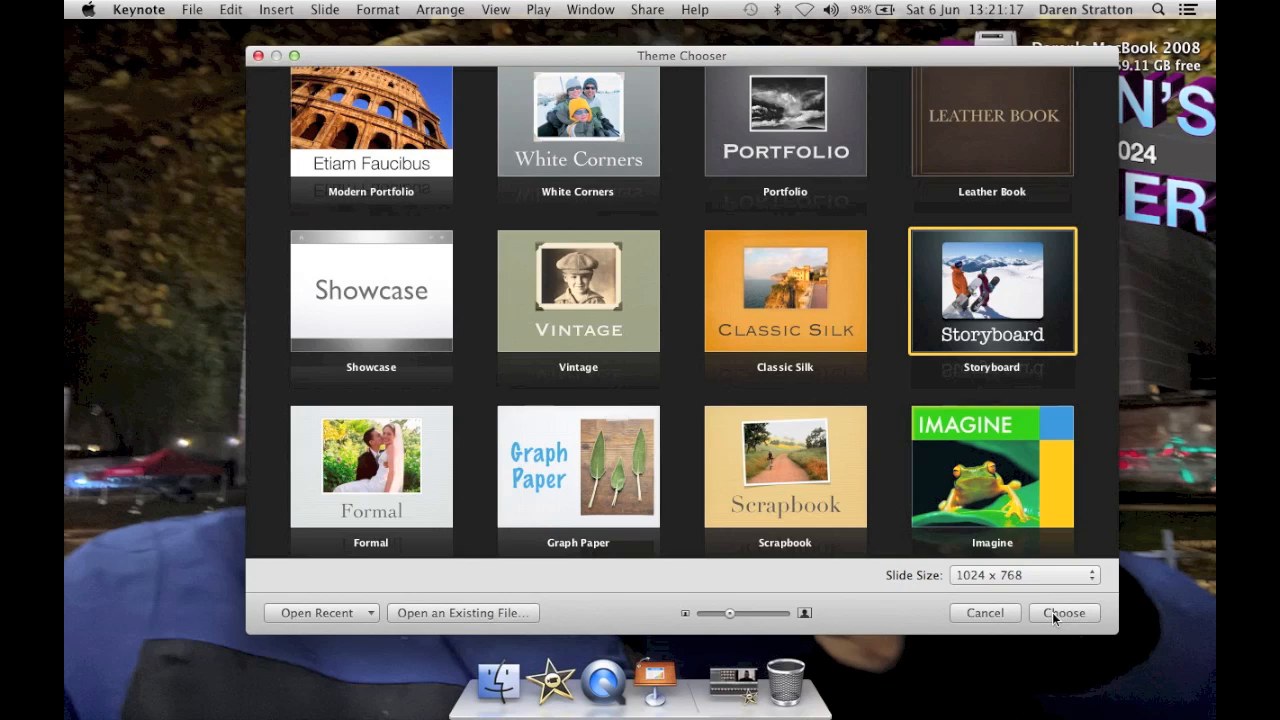
{"action": "left_click", "coordinate": [1063, 613]}
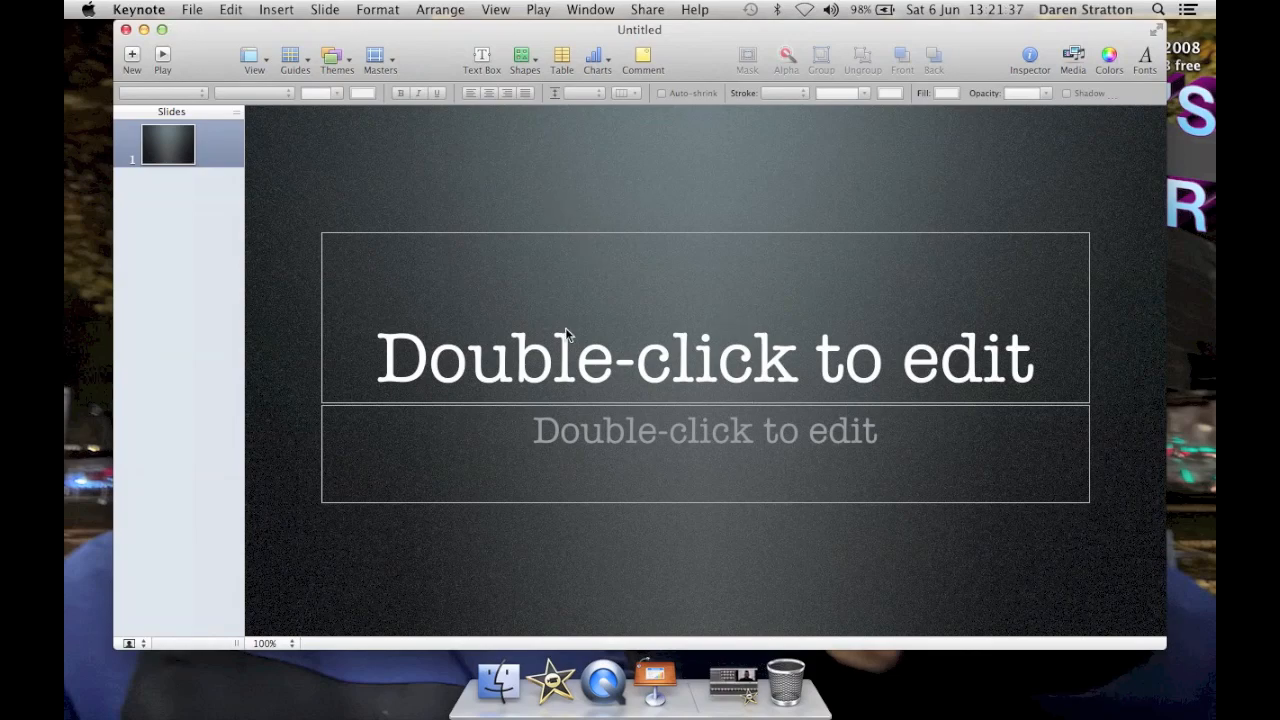
{"action": "left_click_drag", "start_coordinate": [447, 30], "coordinate": [399, 33]}
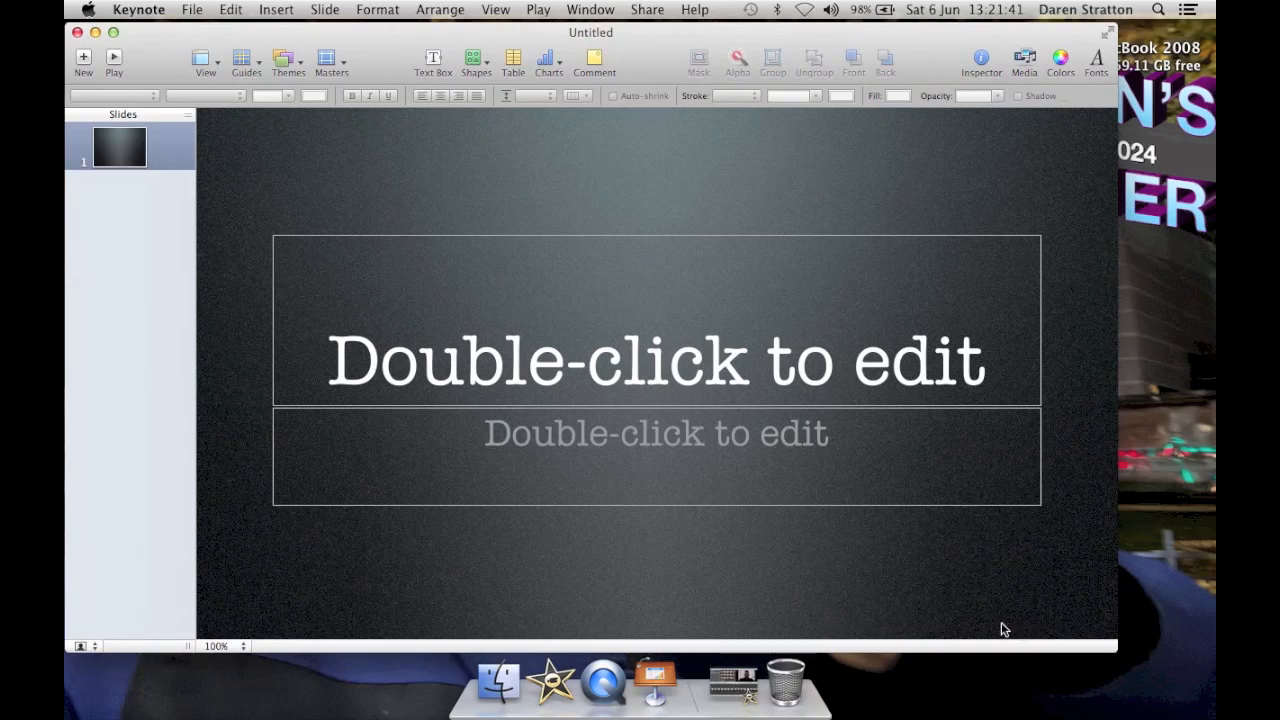
{"action": "left_click", "coordinate": [1029, 662]}
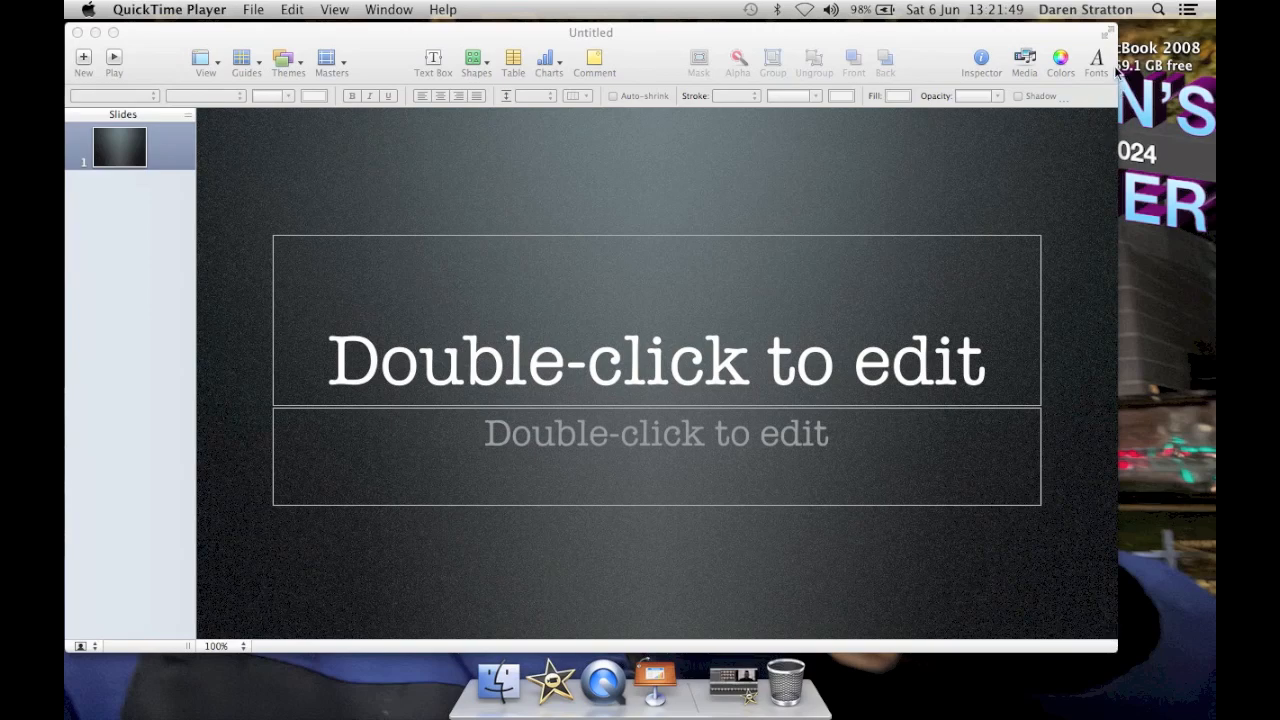
{"action": "left_click", "coordinate": [370, 12]}
{"action": "mouse_move", "coordinate": [334, 10]}
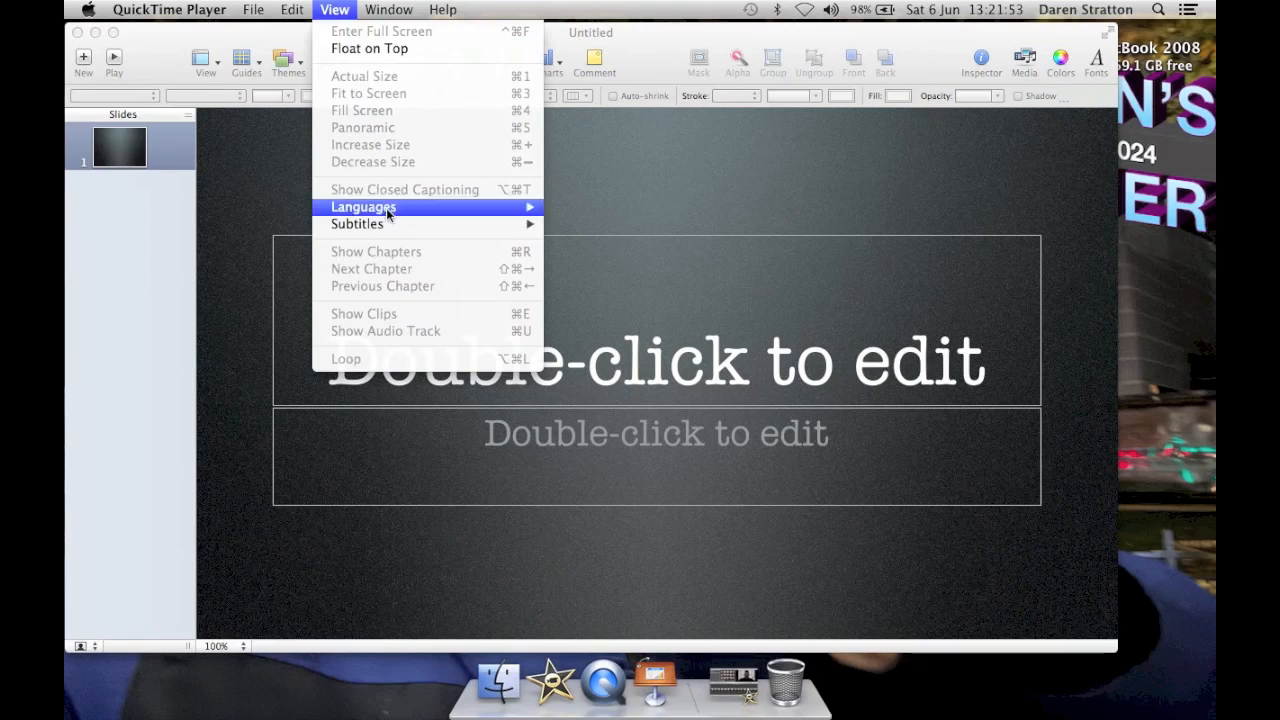
{"action": "mouse_move", "coordinate": [391, 226]}
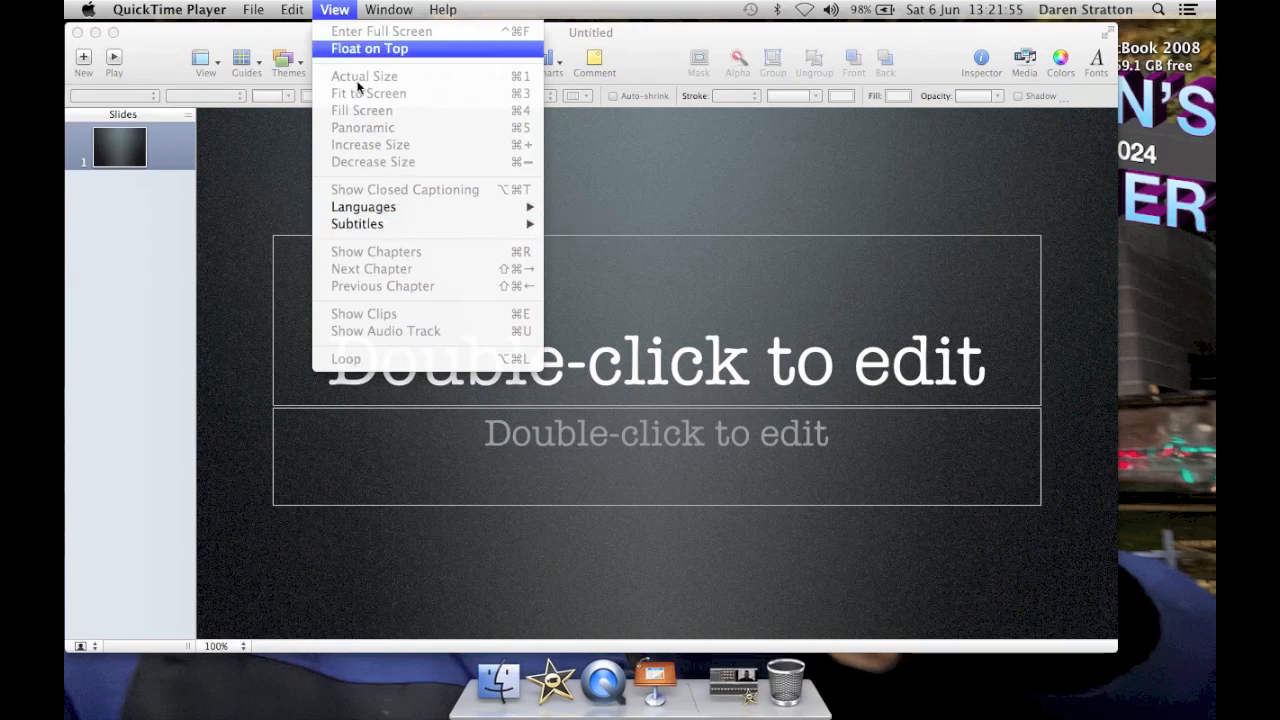
{"action": "left_click", "coordinate": [226, 236]}
Zoom the title slide out to 77% so its full width fits in the window.
{"action": "left_click", "coordinate": [497, 12]}
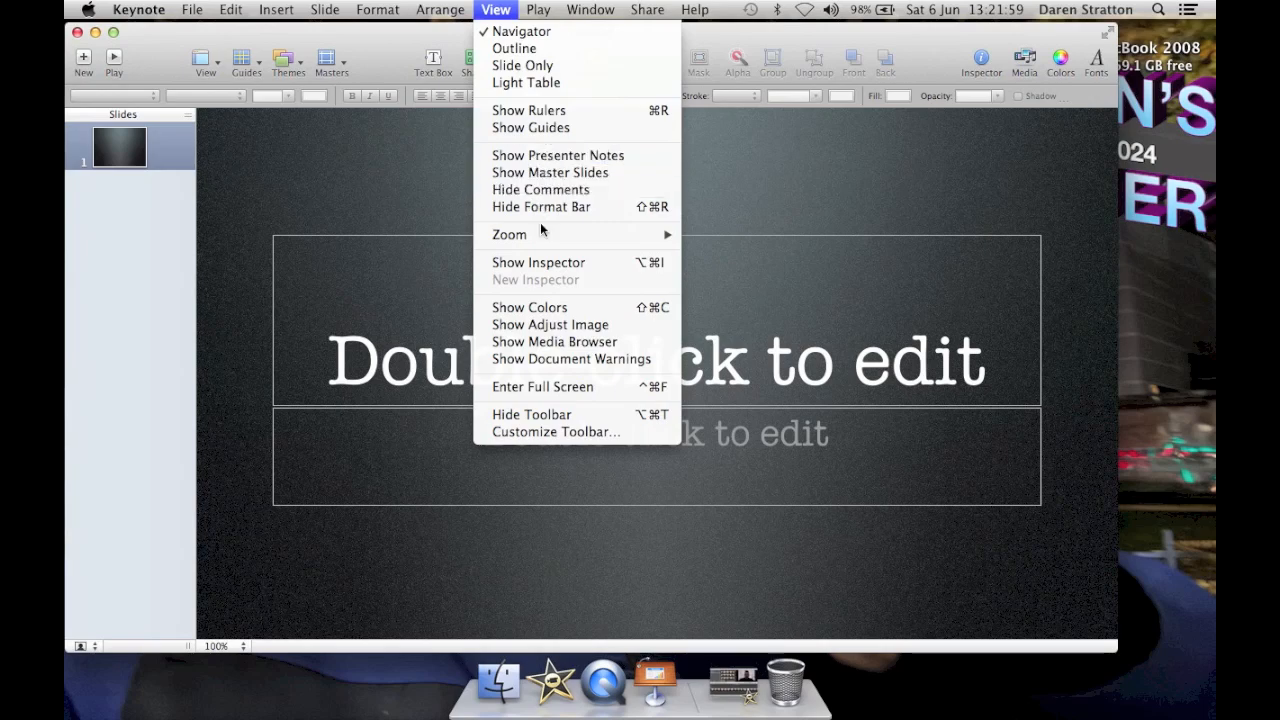
{"action": "mouse_move", "coordinate": [545, 236]}
{"action": "left_click", "coordinate": [738, 288]}
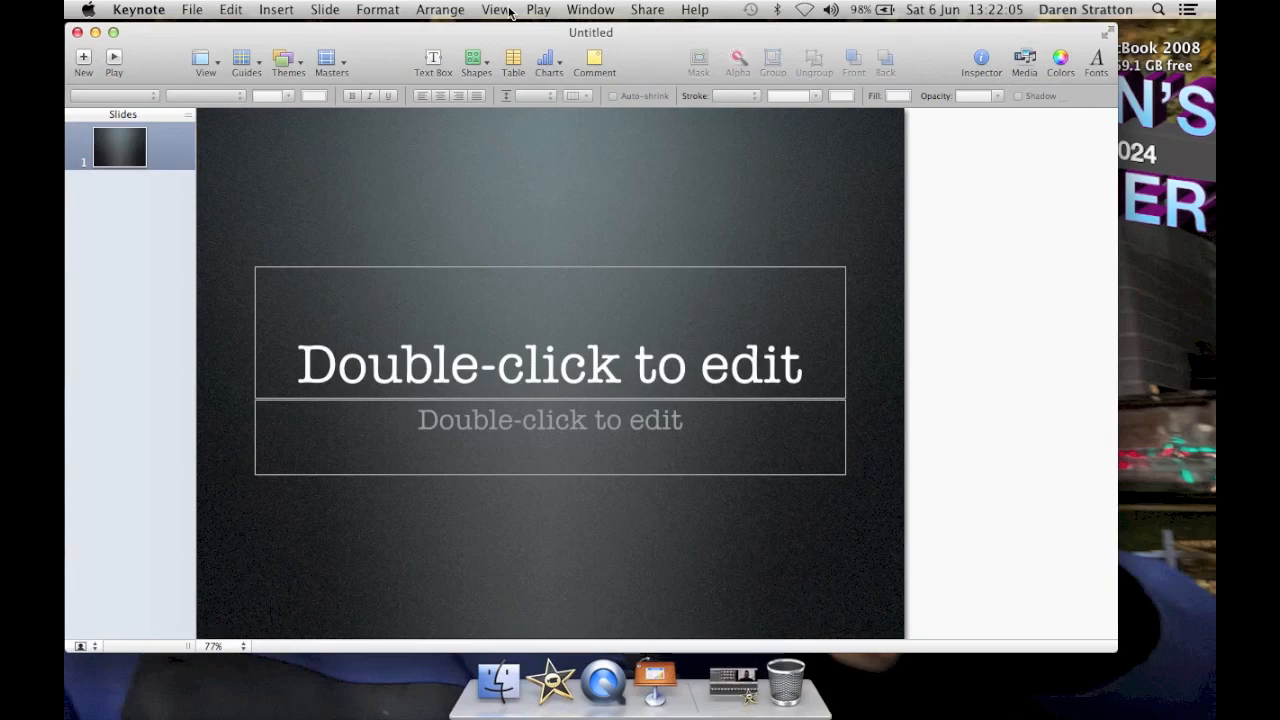
Review the available themes and the commands for arranging objects, changing the view, playing the slideshow and sharing or exporting the presentation.
{"action": "left_click", "coordinate": [496, 10]}
{"action": "mouse_move", "coordinate": [449, 12]}
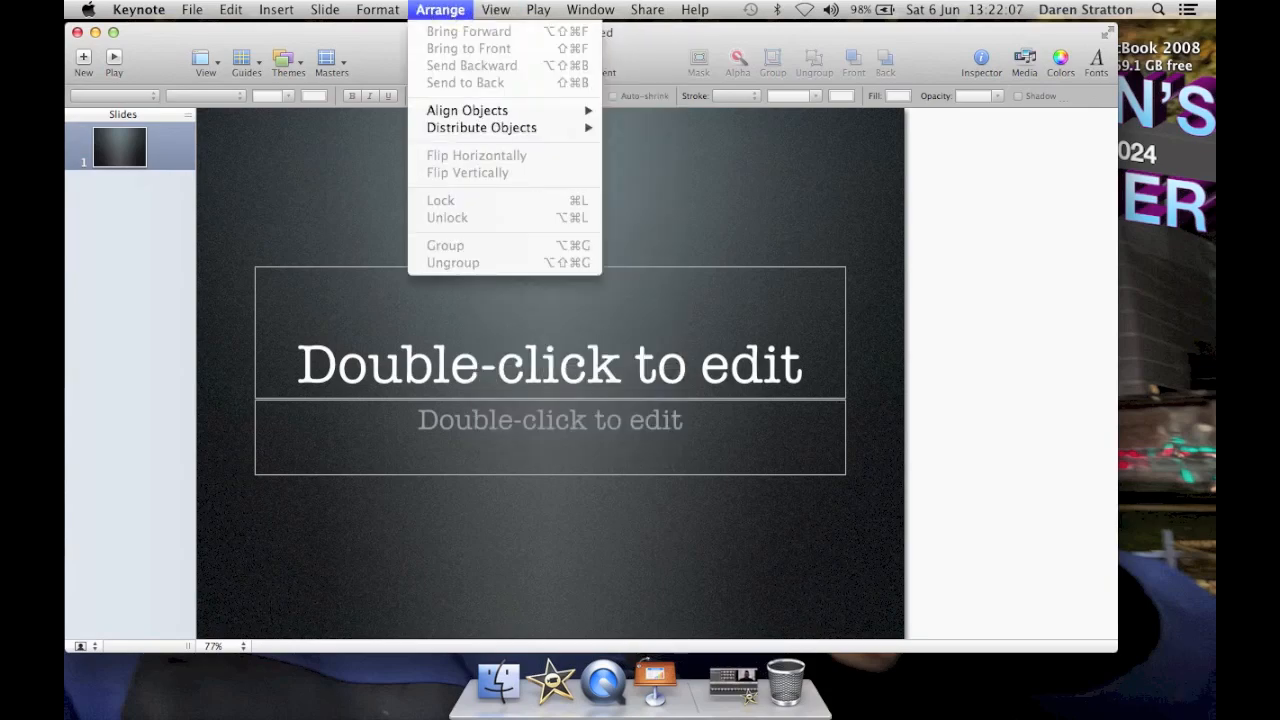
{"action": "left_click", "coordinate": [644, 45]}
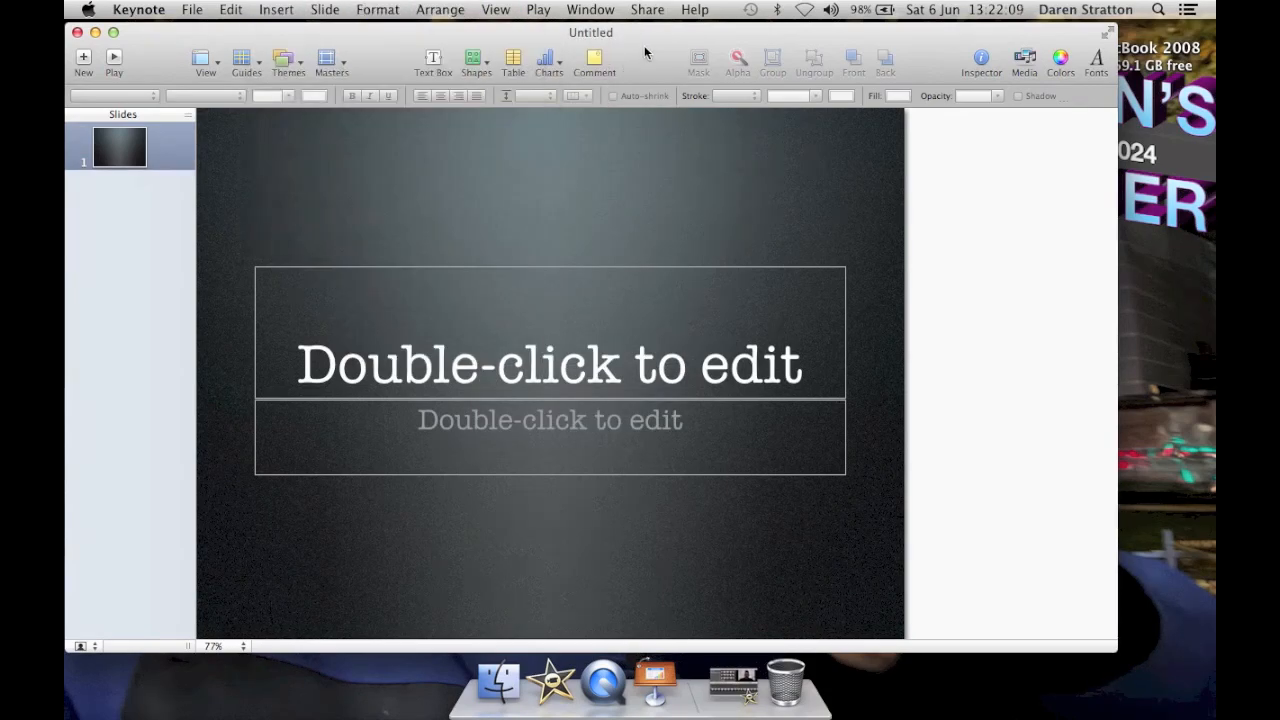
{"action": "left_click", "coordinate": [290, 63]}
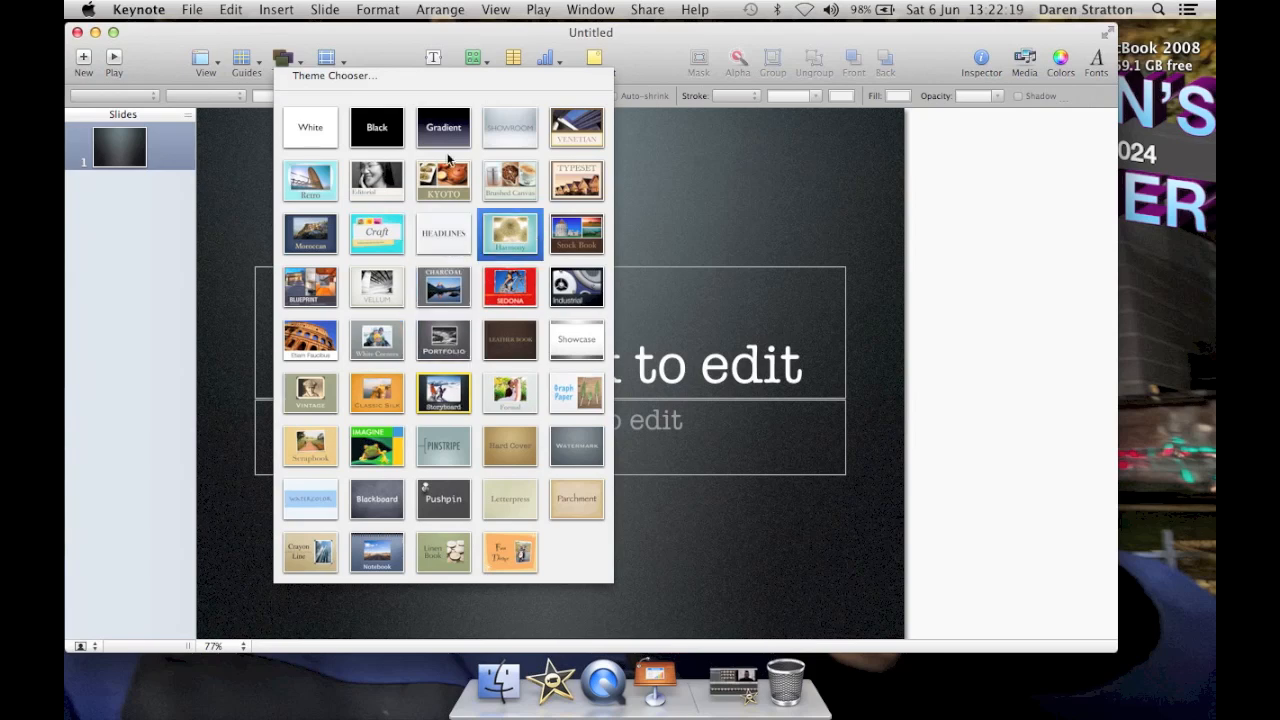
{"action": "left_click", "coordinate": [144, 57]}
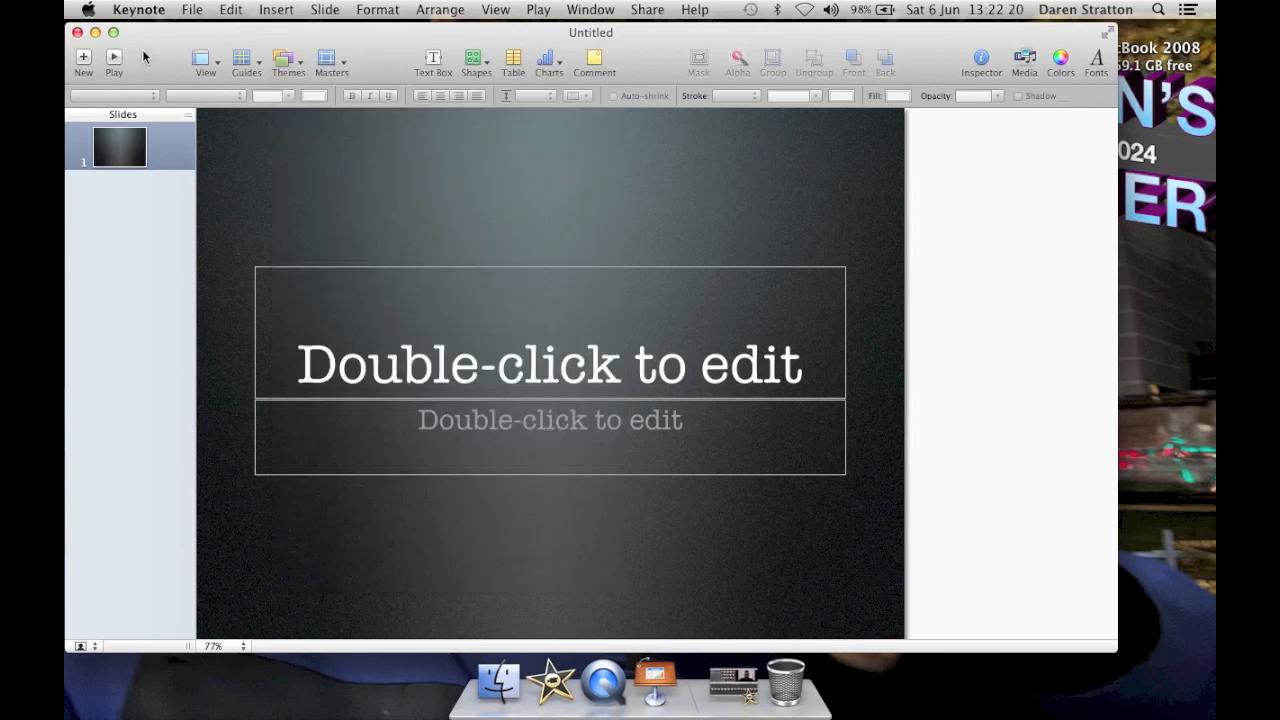
{"action": "left_click", "coordinate": [275, 10]}
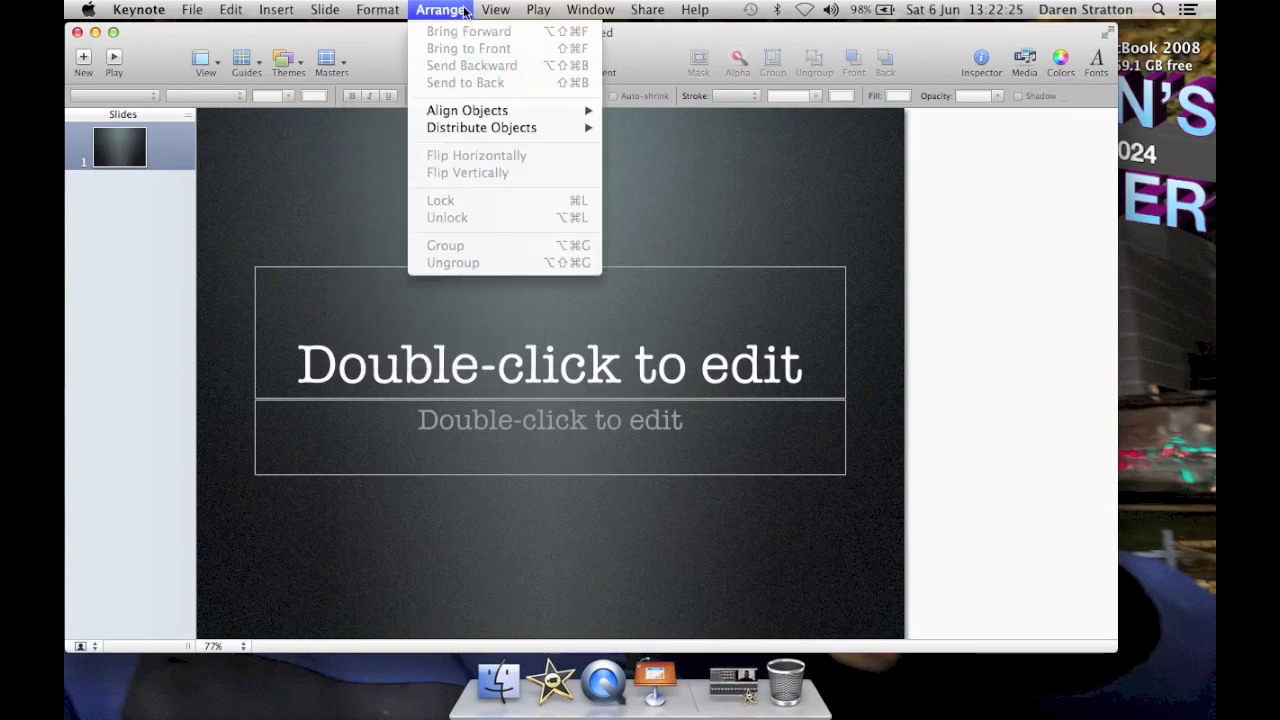
{"action": "mouse_move", "coordinate": [485, 10]}
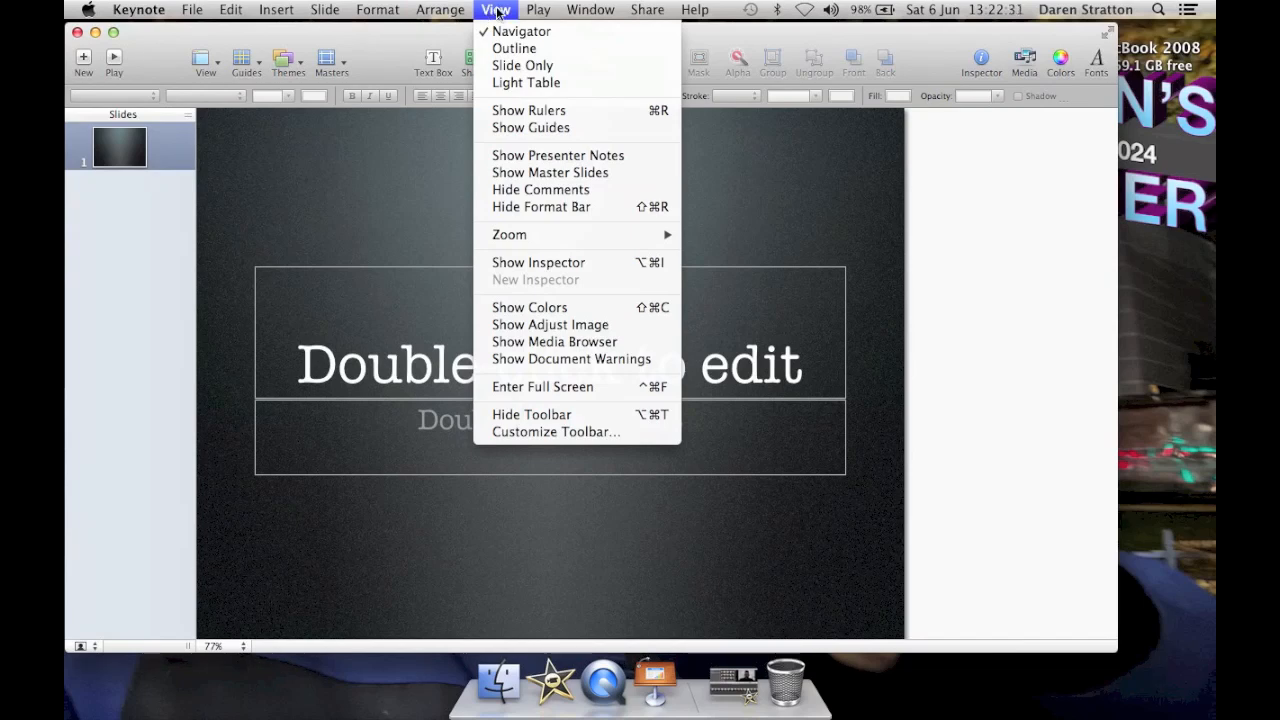
{"action": "mouse_move", "coordinate": [537, 14]}
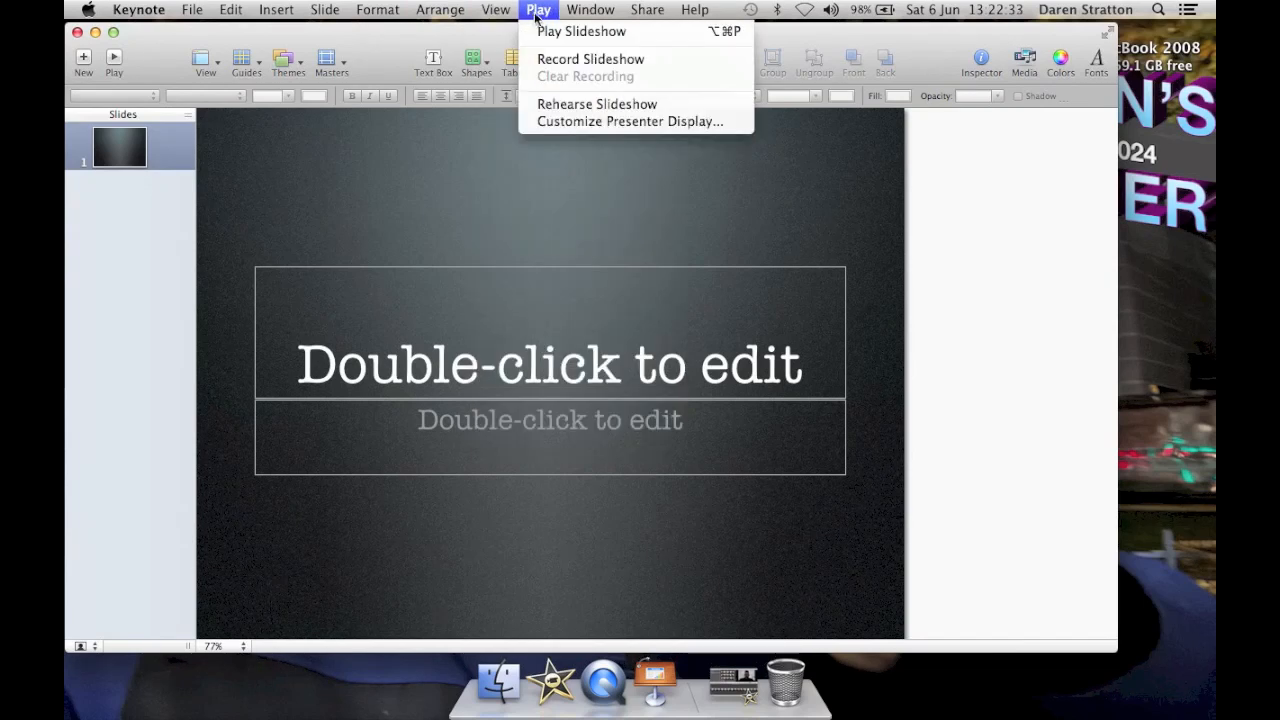
{"action": "mouse_move", "coordinate": [646, 17]}
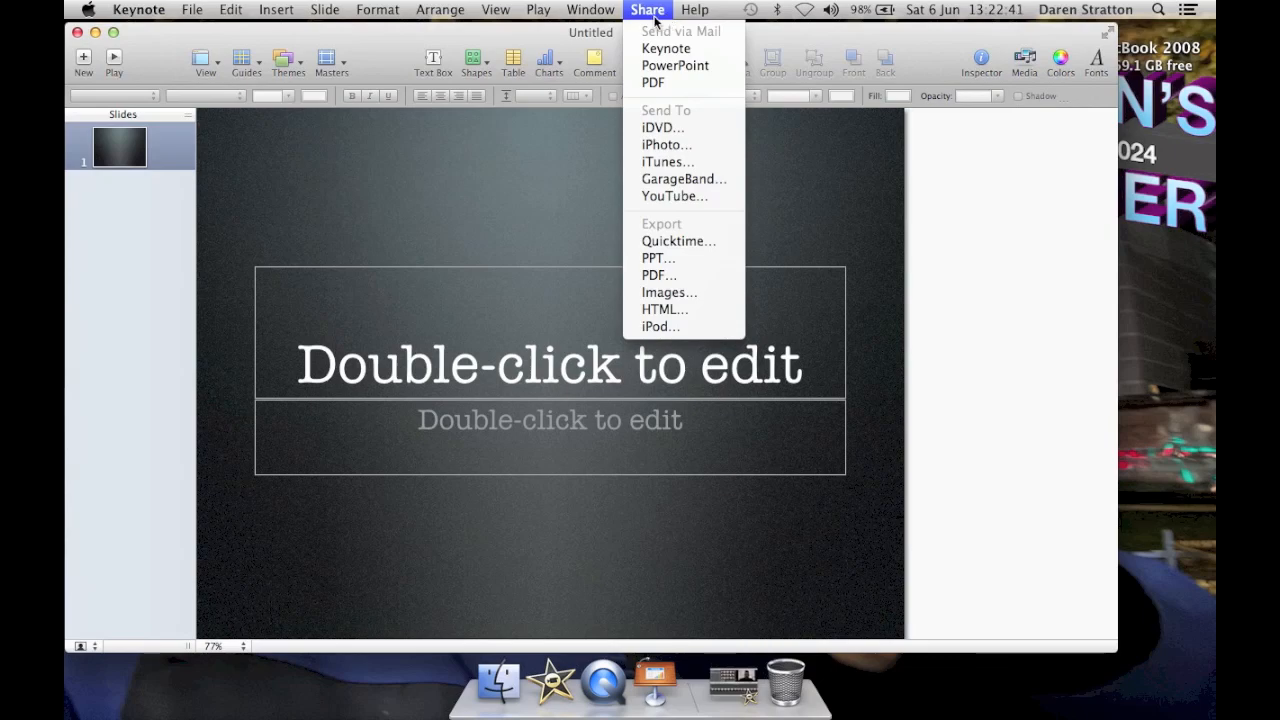
Show slide numbers on all slides of the presentation.
{"action": "mouse_move", "coordinate": [276, 12]}
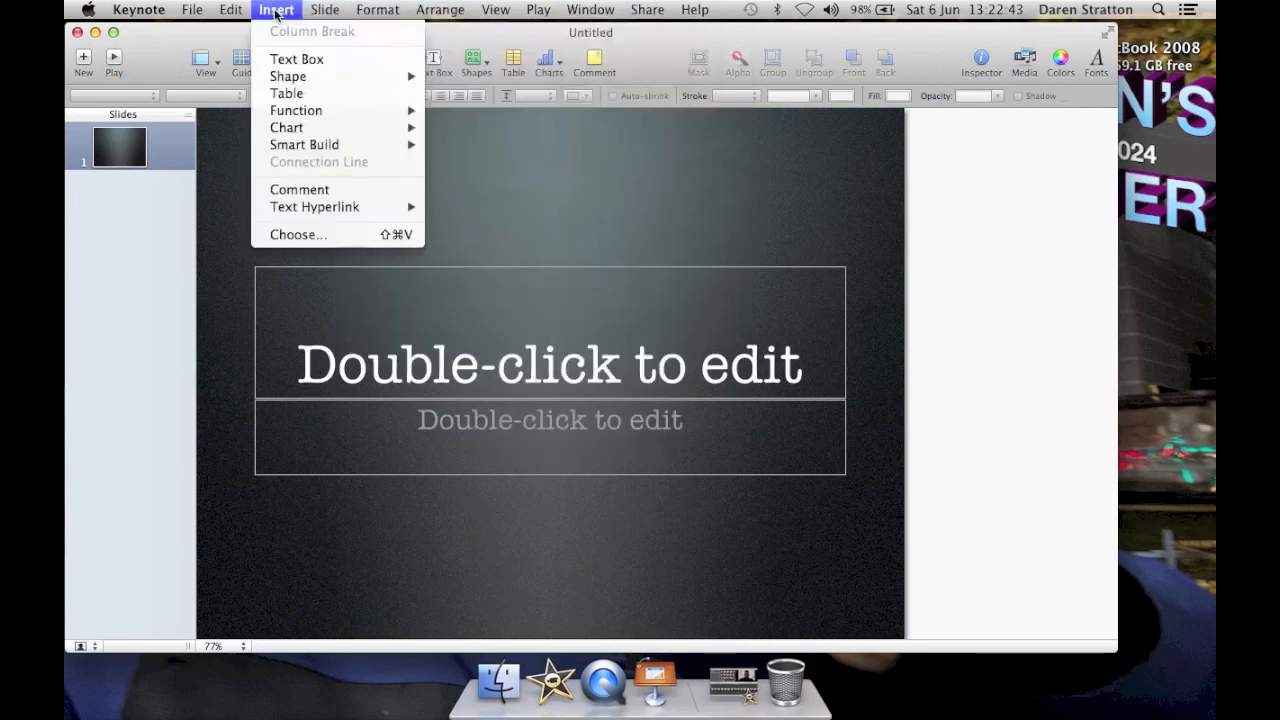
{"action": "mouse_move", "coordinate": [204, 12]}
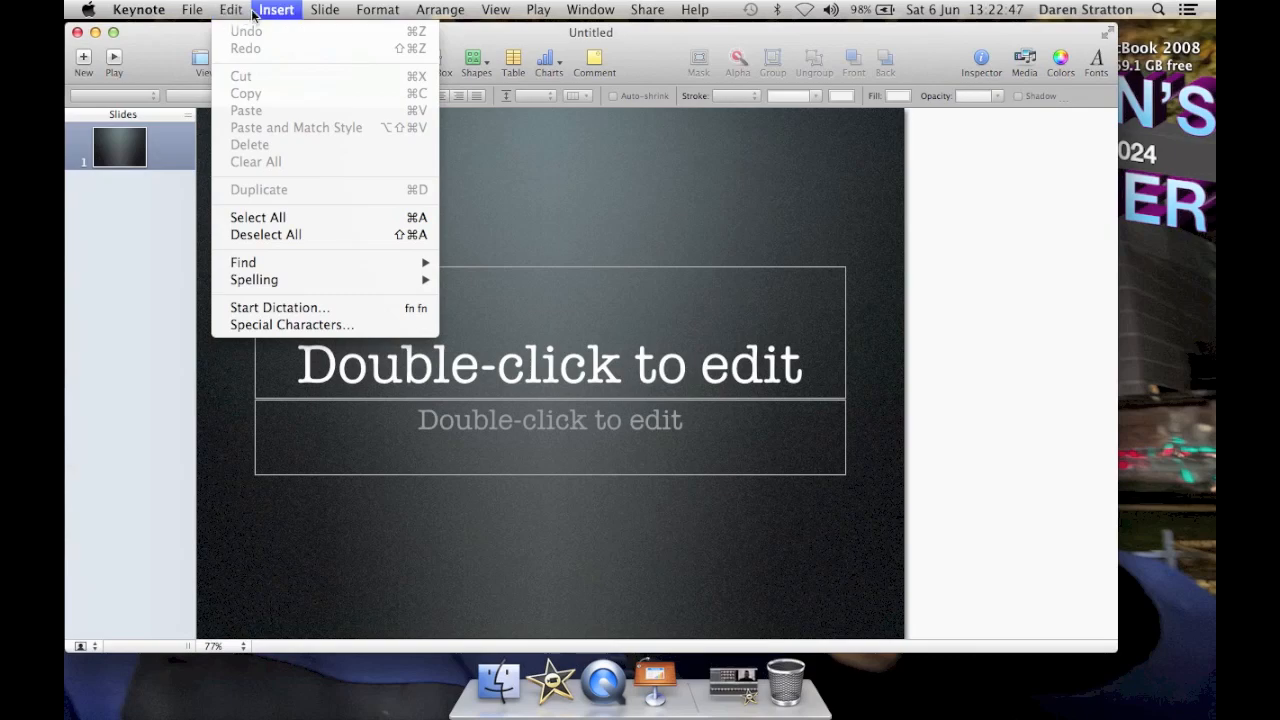
{"action": "mouse_move", "coordinate": [327, 13]}
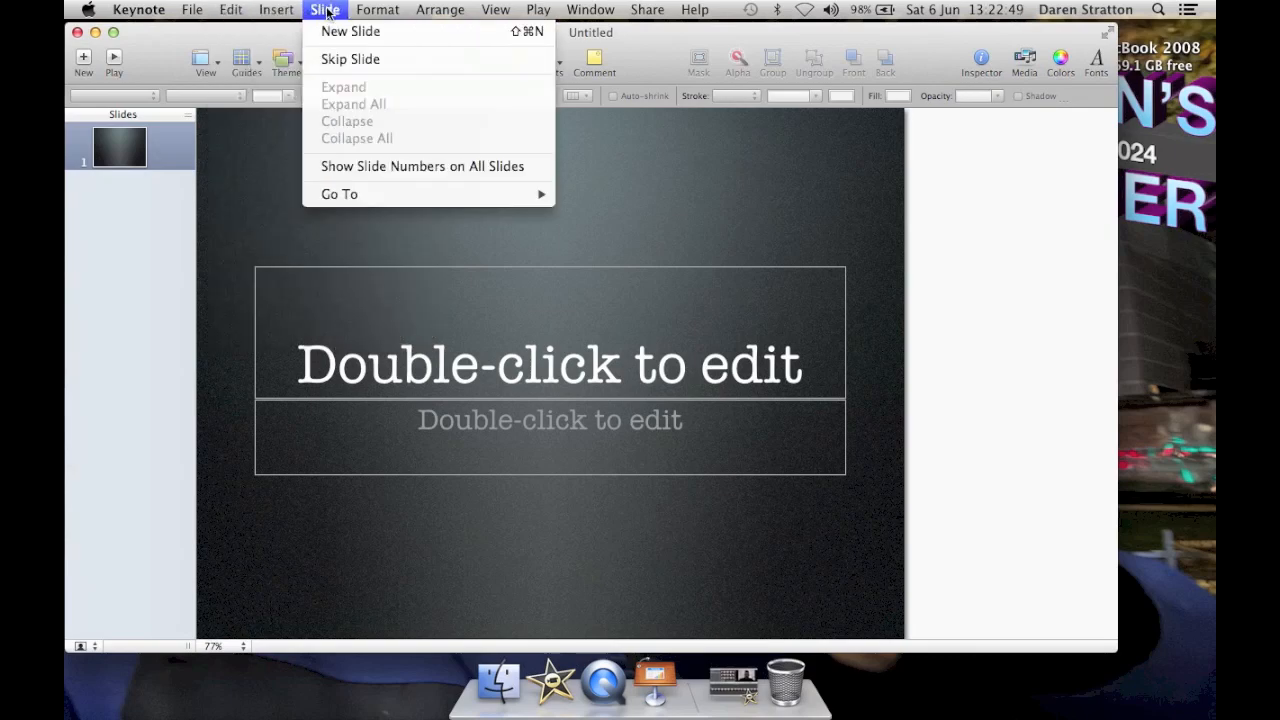
{"action": "left_click", "coordinate": [434, 166]}
Fill in the slide's title placeholder with the presenter's first name followed by "'s Corner".
{"action": "left_click", "coordinate": [632, 364]}
{"action": "left_click", "coordinate": [643, 352]}
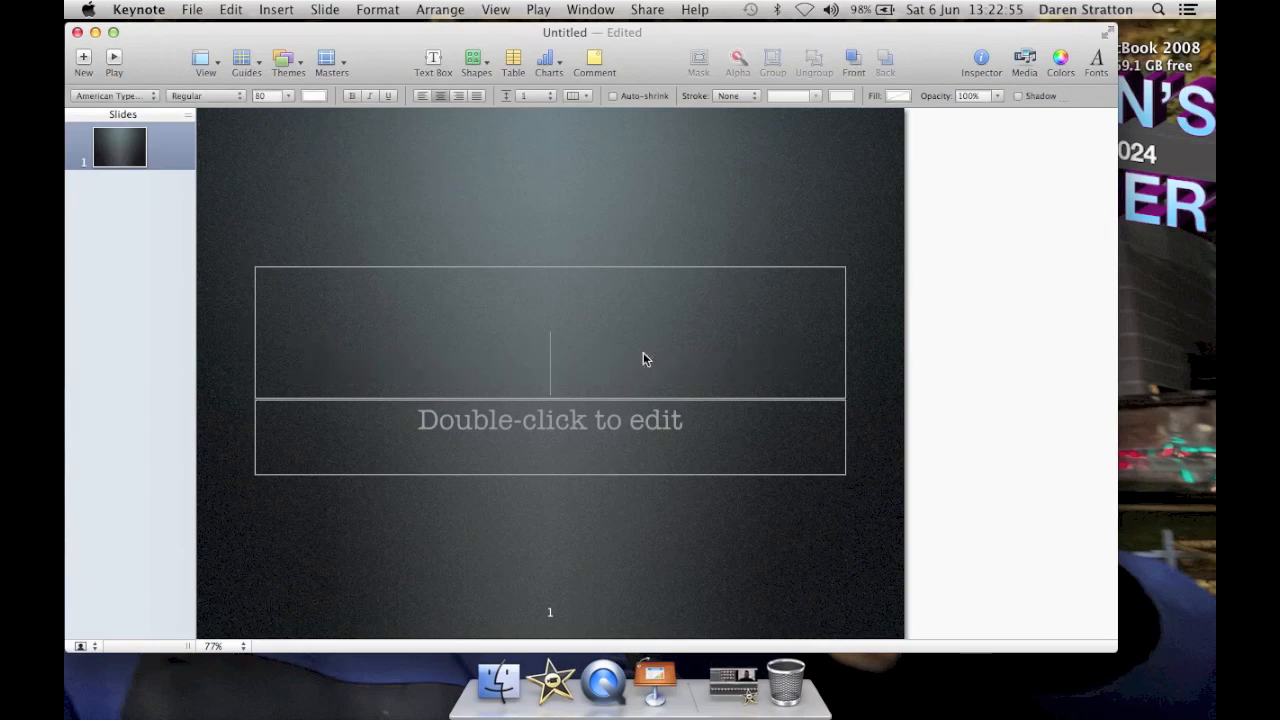
{"action": "type", "text": "Daren"}
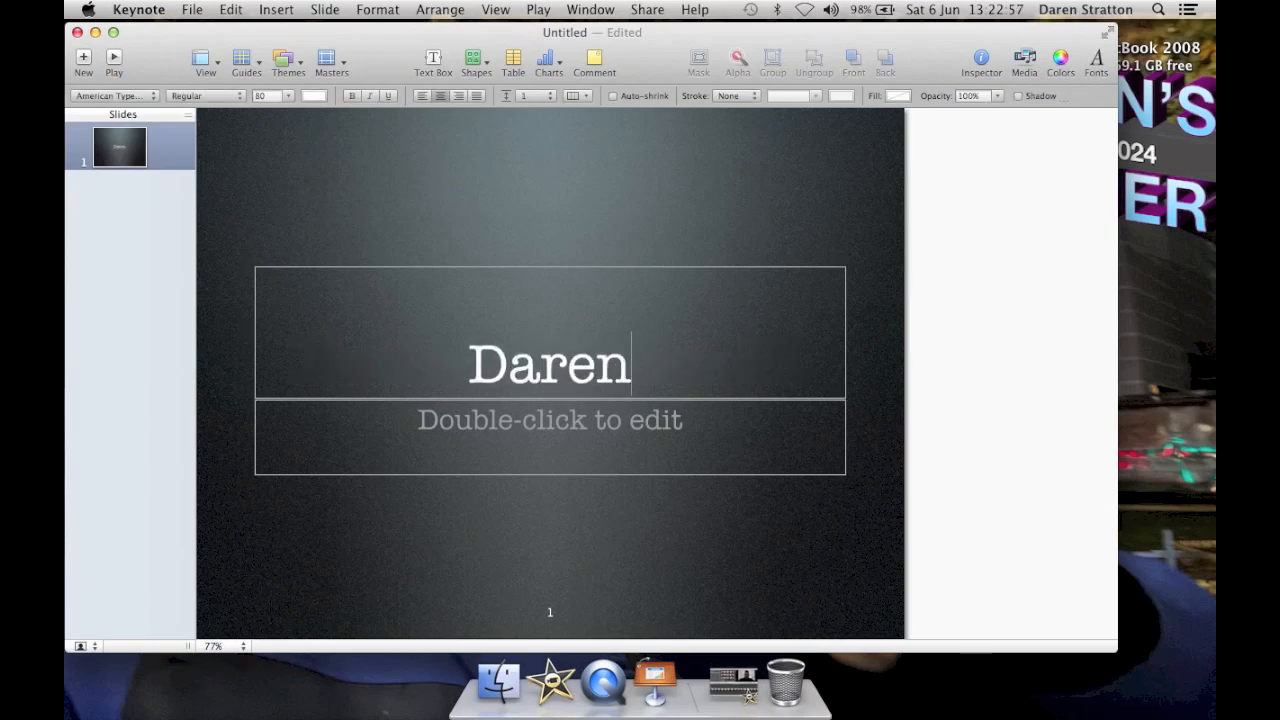
{"action": "type", "text": "'s Corner"}
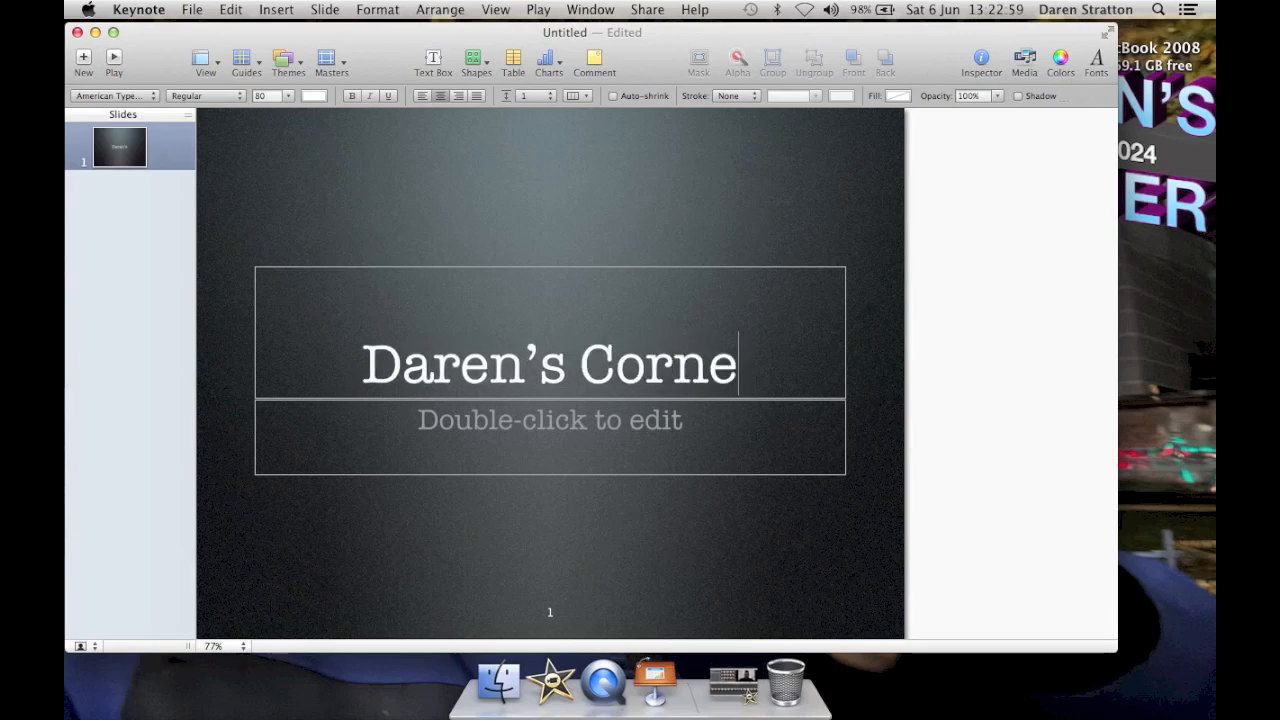
Enter "The Organiser" as the subtitle of the title slide and deselect the text.
{"action": "left_click", "coordinate": [619, 432]}
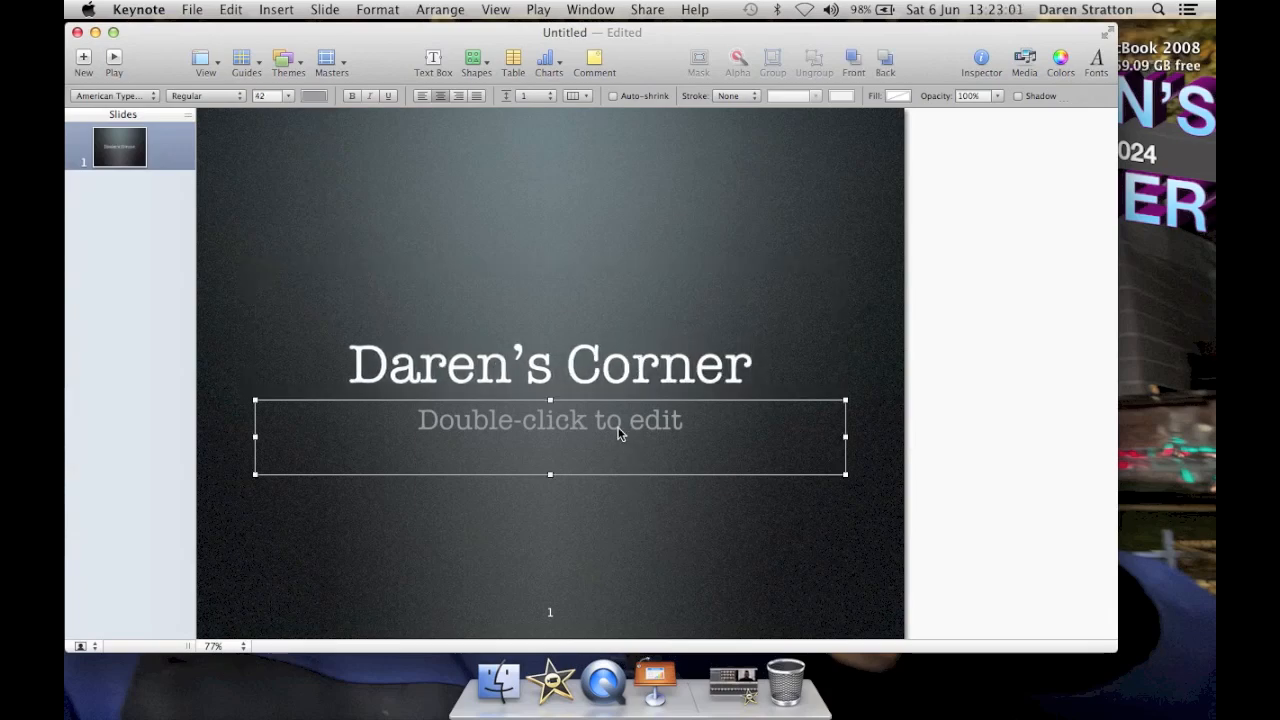
{"action": "left_click", "coordinate": [619, 432]}
{"action": "type", "text": "The"}
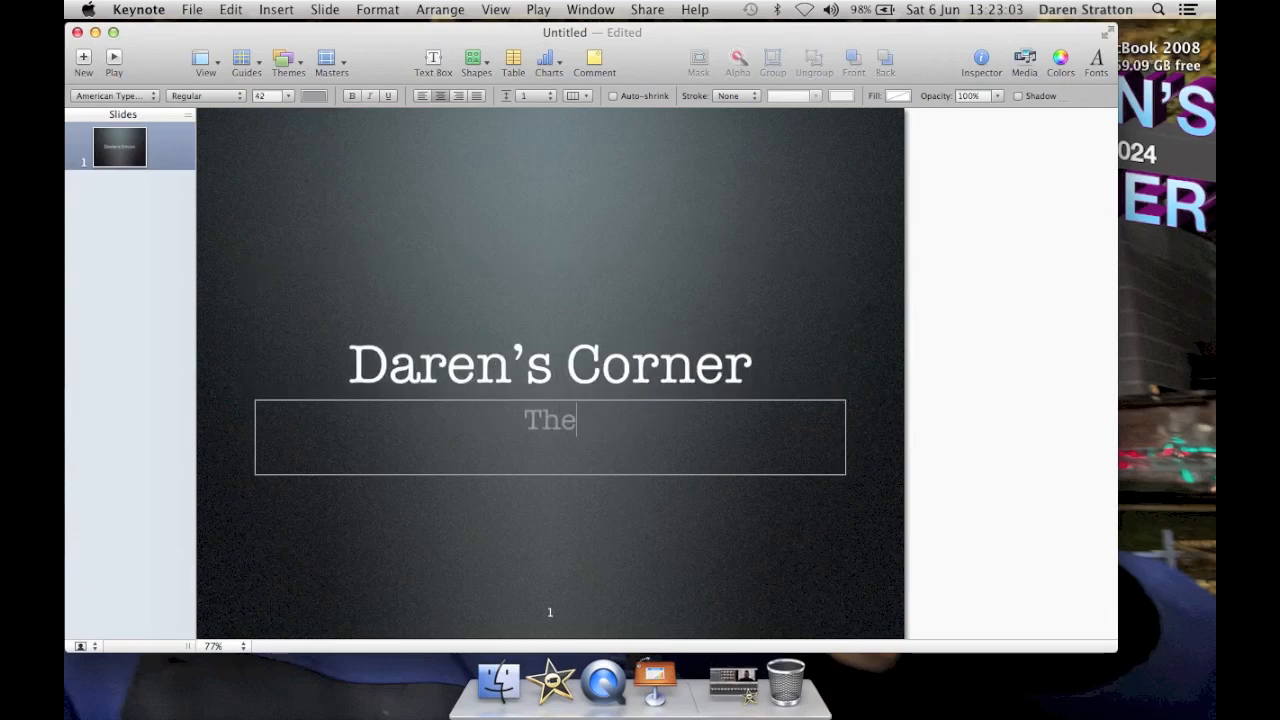
{"action": "type", "text": " Organiser"}
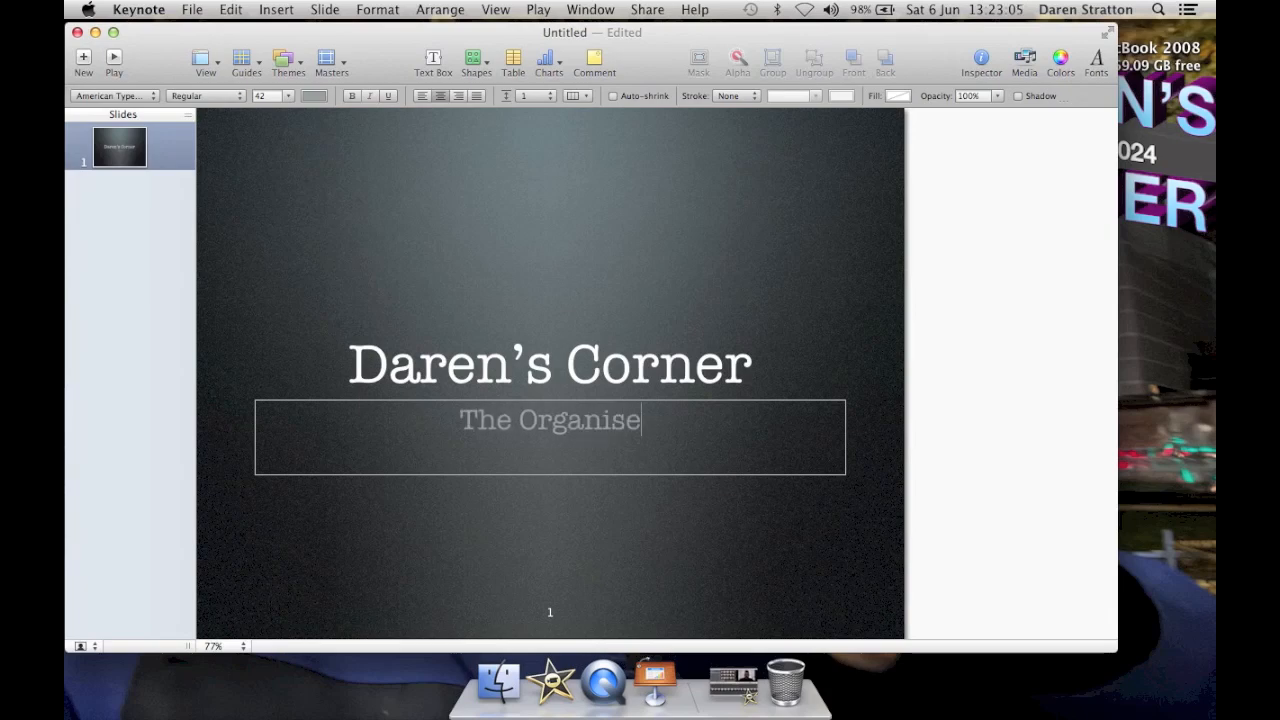
{"action": "left_click", "coordinate": [1030, 331]}
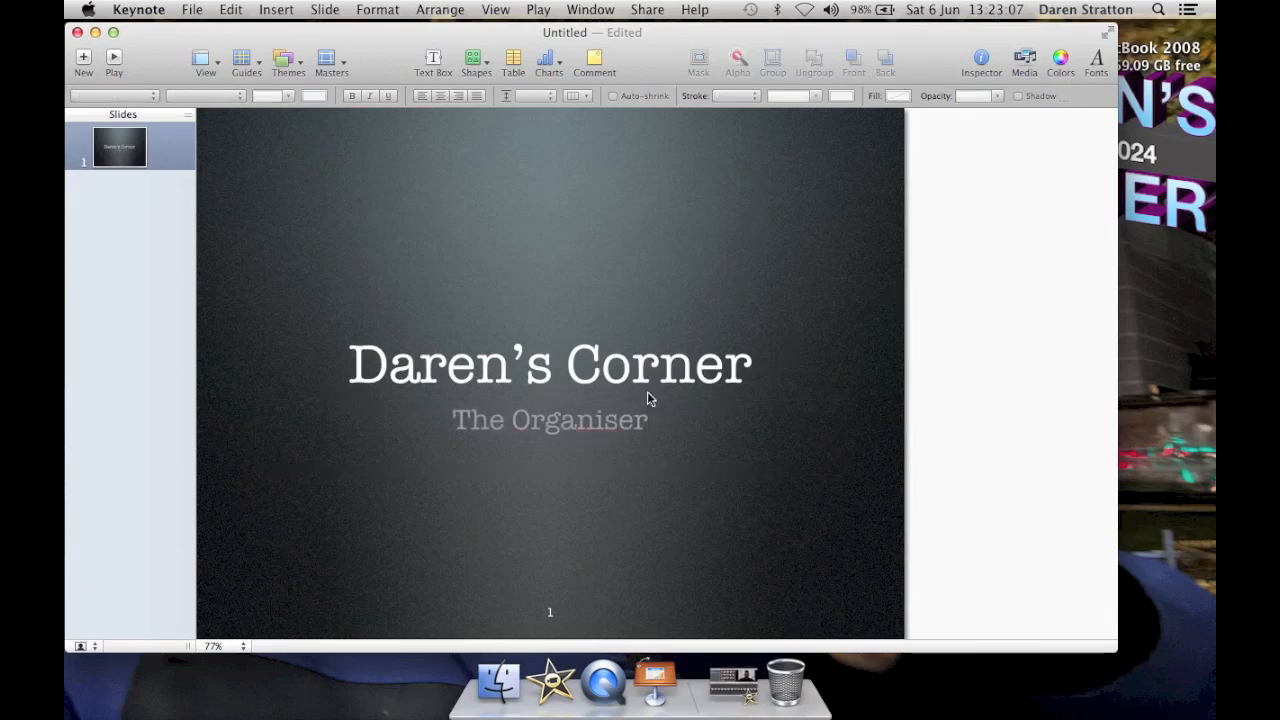
Check the spelling suggestions for the word "Organiser" in the subtitle and dismiss them without choosing one.
{"action": "left_click", "coordinate": [622, 420]}
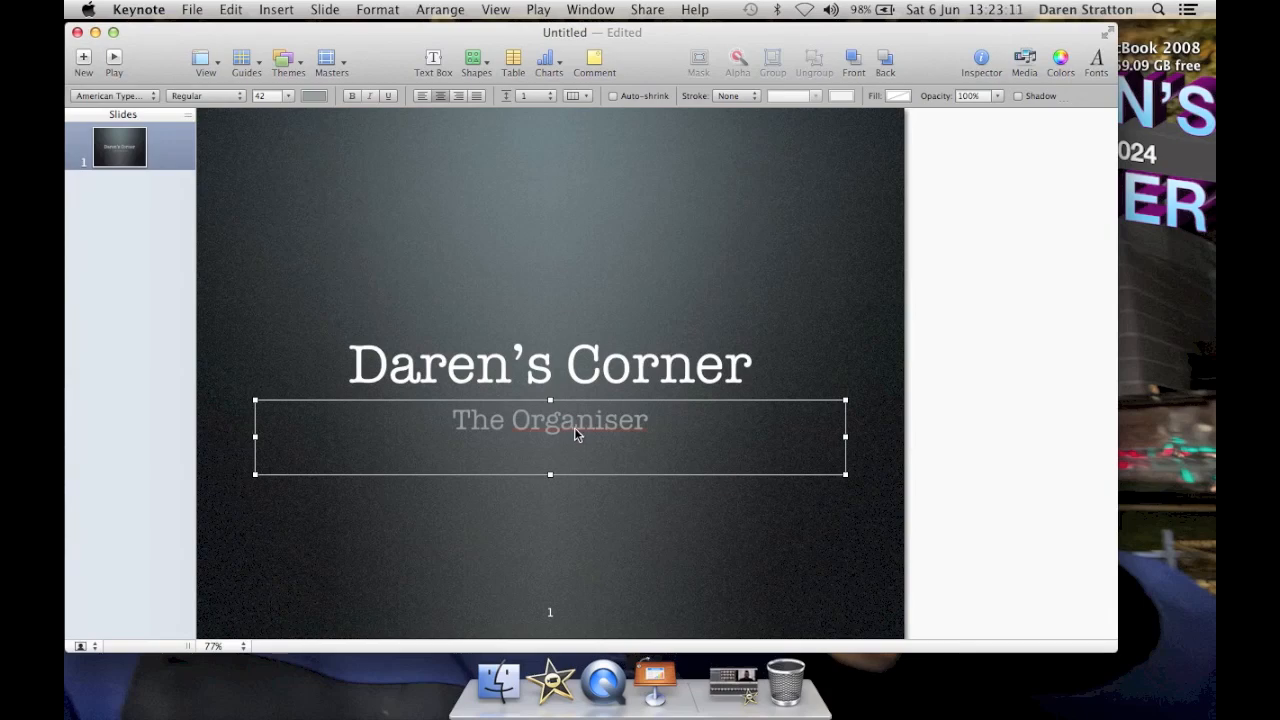
{"action": "left_click", "coordinate": [574, 426]}
{"action": "right_click", "coordinate": [573, 421]}
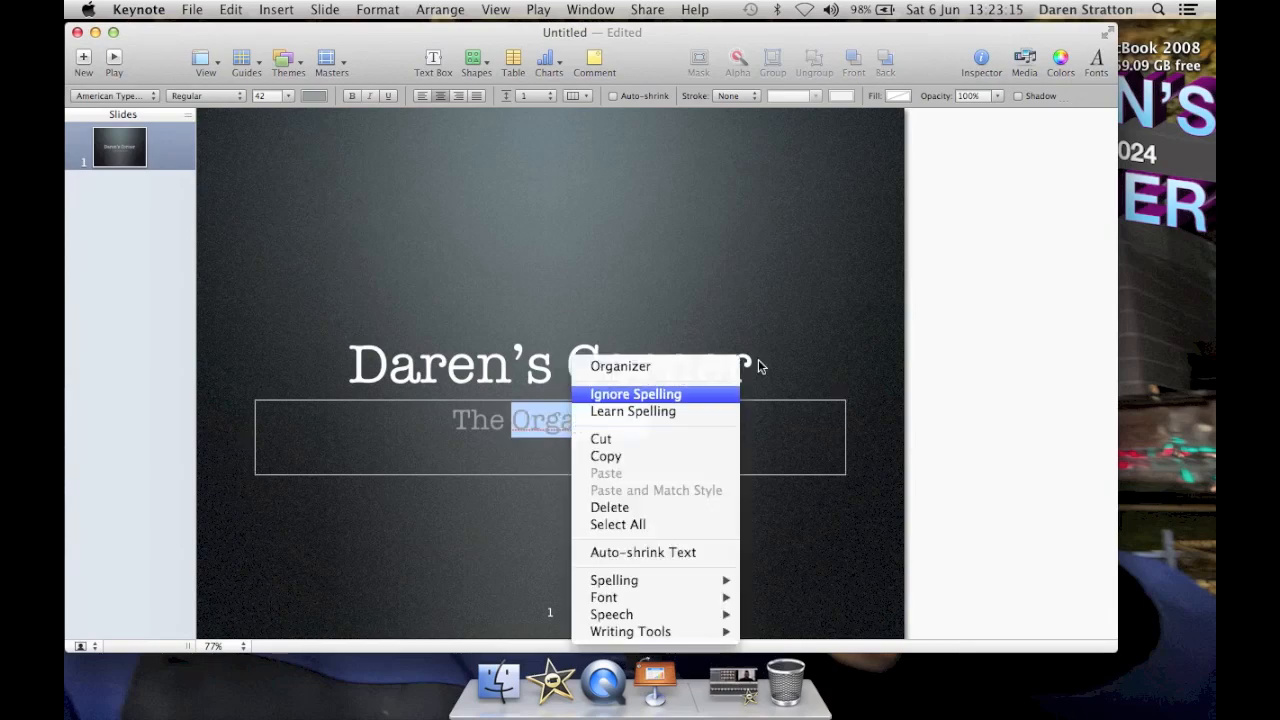
{"action": "left_click", "coordinate": [944, 365]}
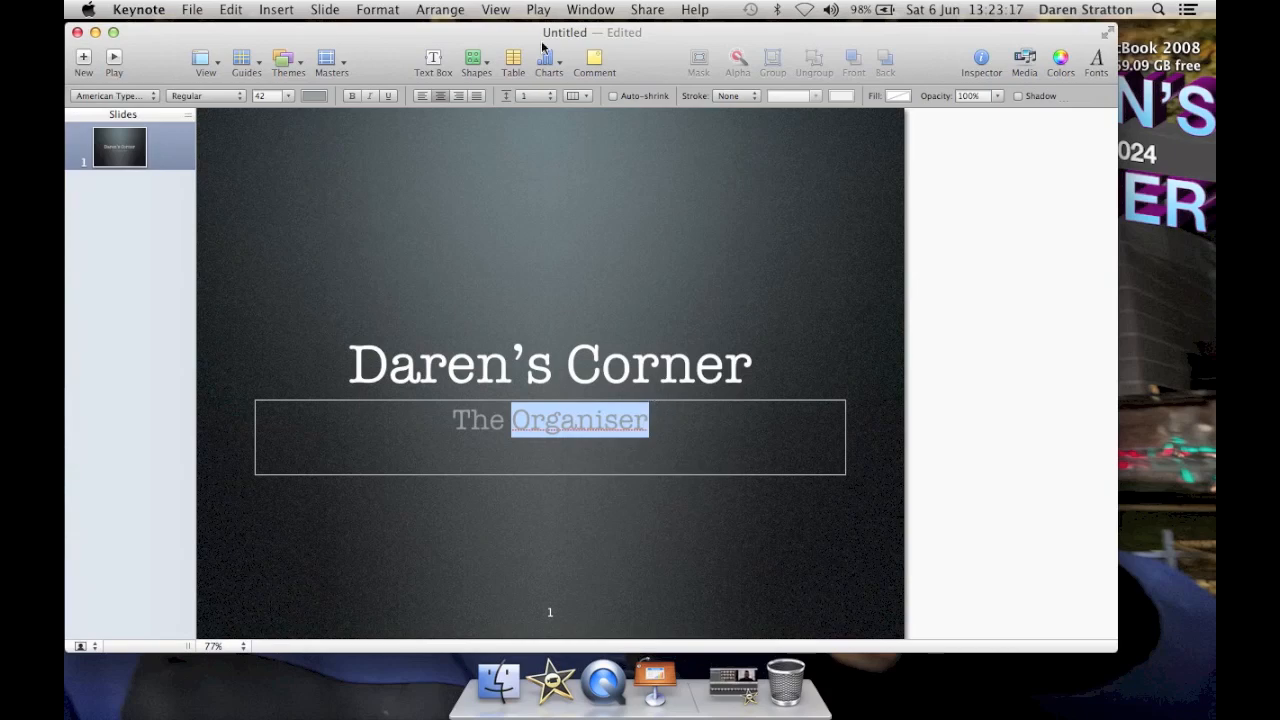
Review the commands for playing the slideshow, arranging and formatting objects, managing slides and editing, leaving the subtitle text deselected.
{"action": "left_click", "coordinate": [576, 11]}
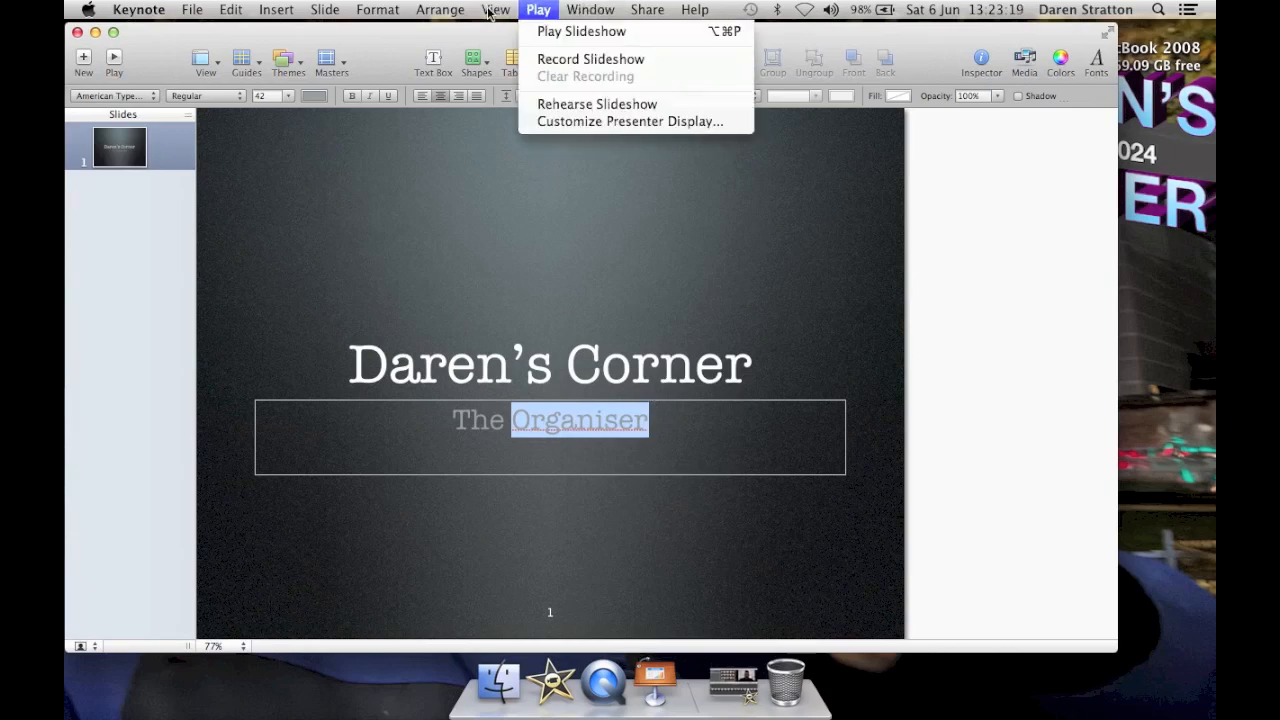
{"action": "mouse_move", "coordinate": [486, 10]}
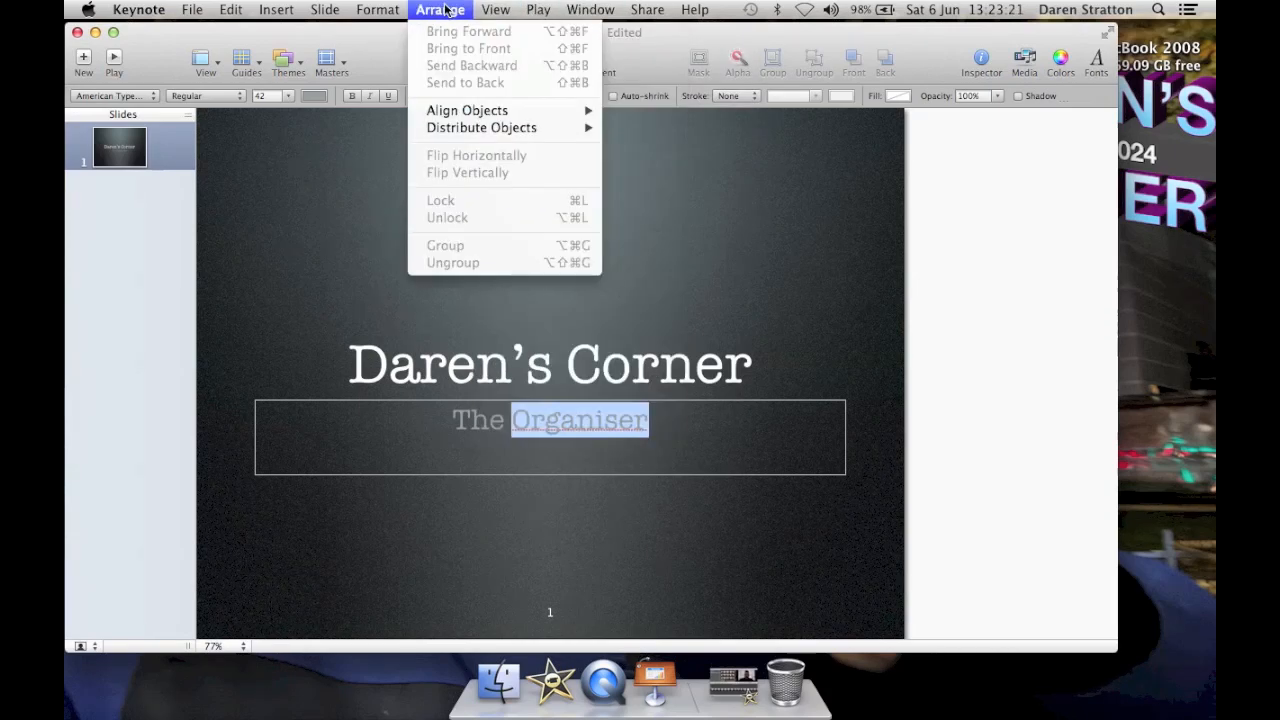
{"action": "mouse_move", "coordinate": [688, 10]}
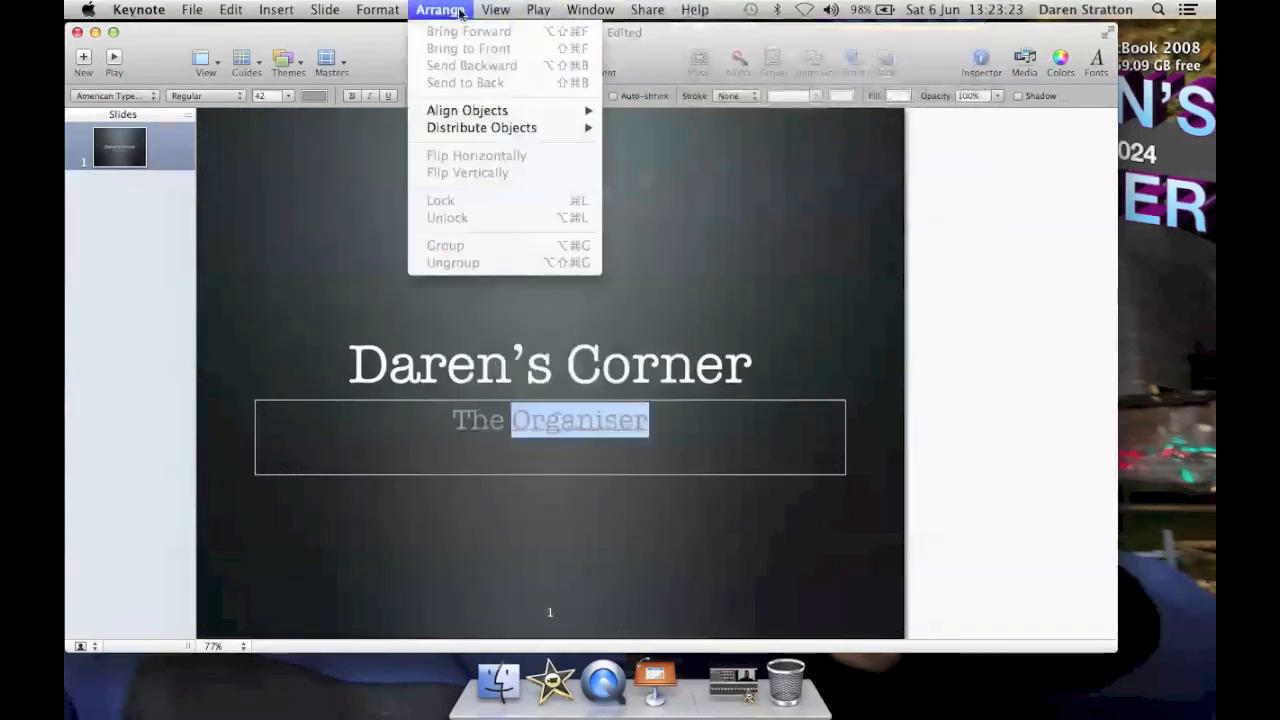
{"action": "mouse_move", "coordinate": [388, 12]}
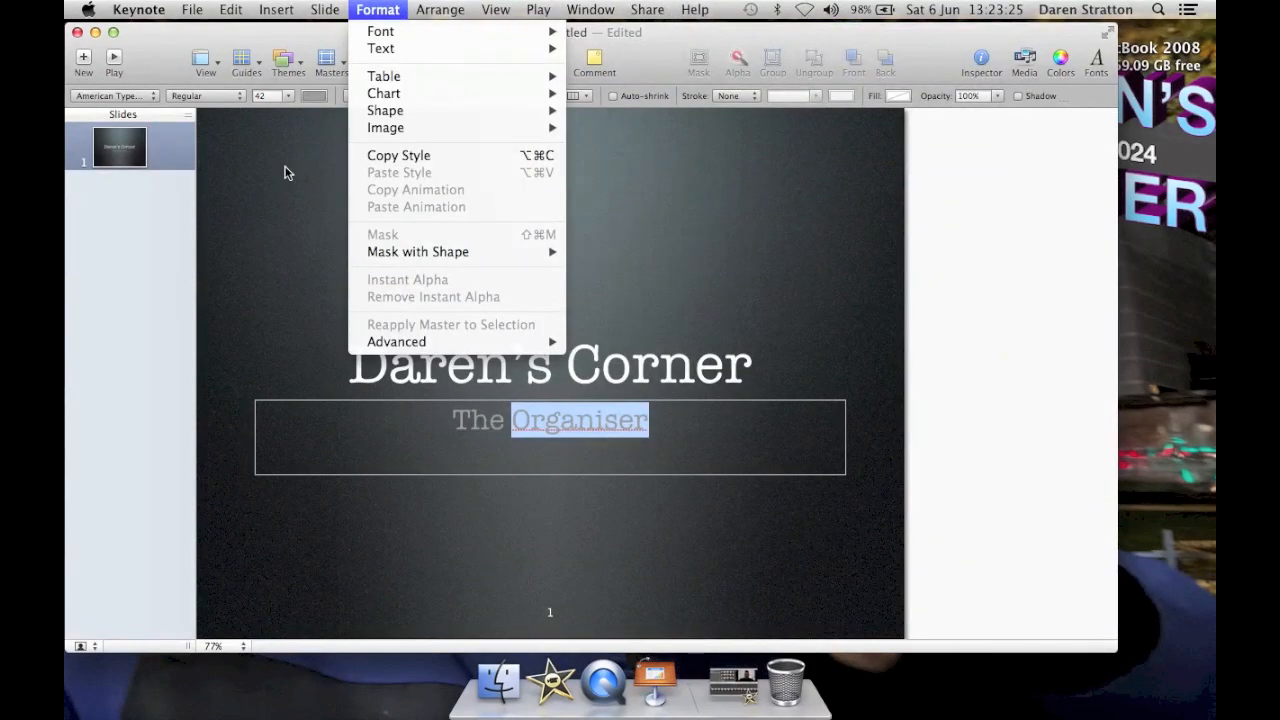
{"action": "left_click", "coordinate": [260, 240]}
{"action": "left_click", "coordinate": [260, 240]}
{"action": "left_click", "coordinate": [440, 10]}
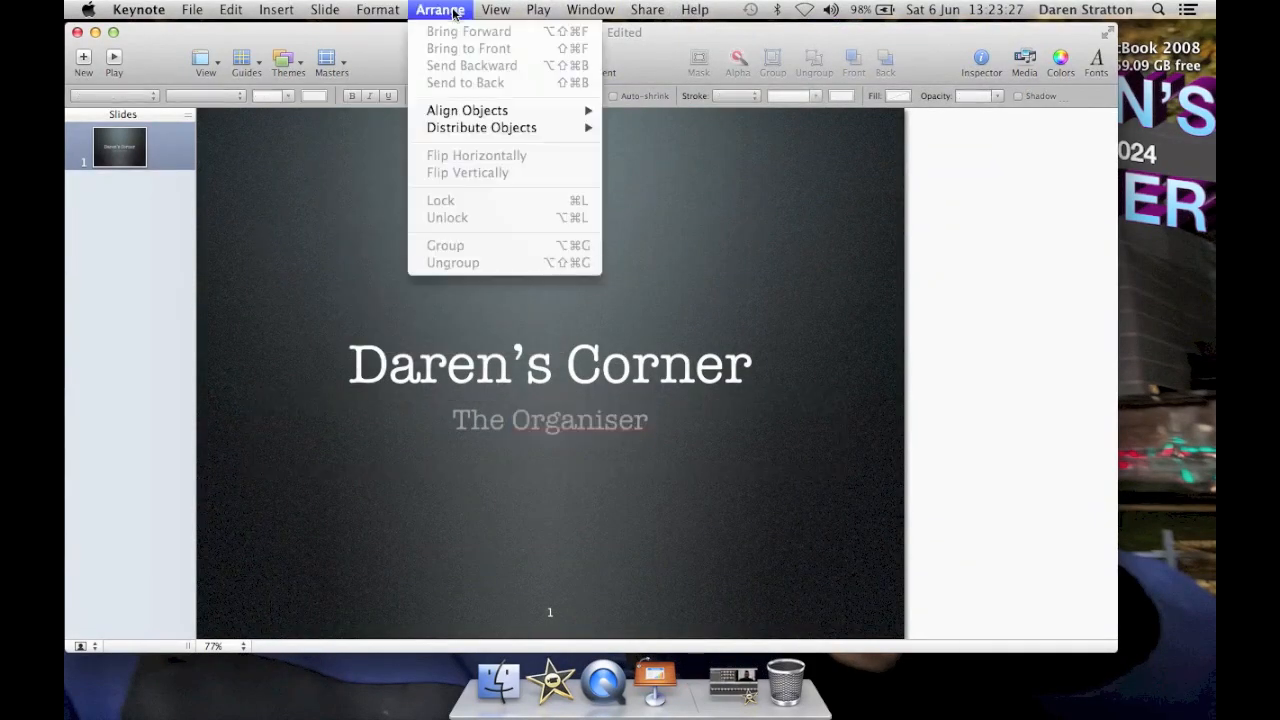
{"action": "mouse_move", "coordinate": [378, 10]}
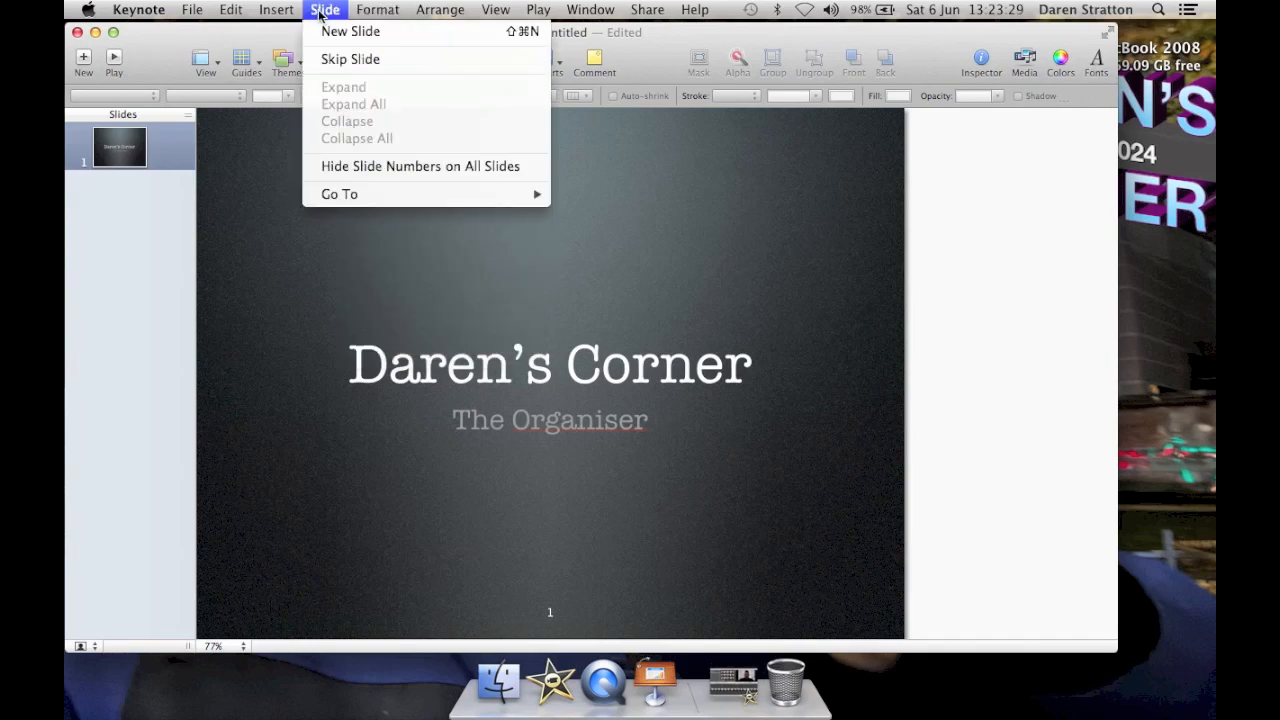
{"action": "mouse_move", "coordinate": [229, 8]}
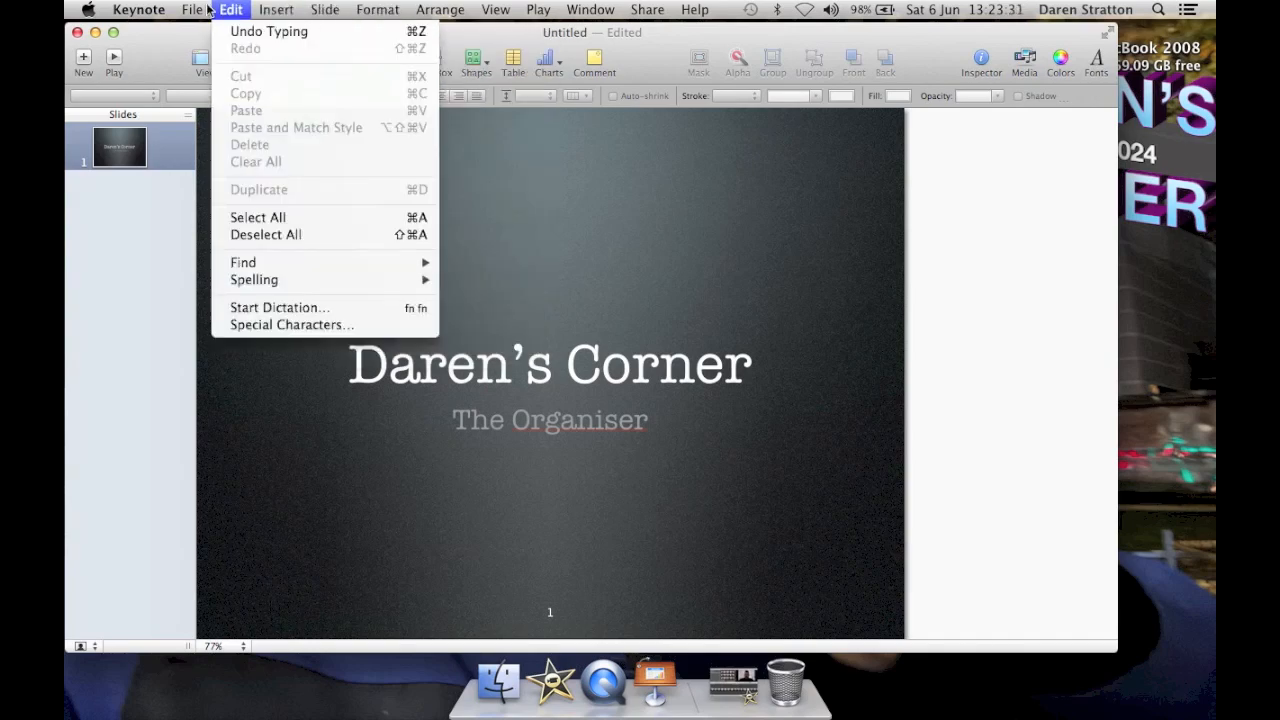
Open the application preferences and review the Auto-Correction, Remote, Presenter Display, Slideshow, Rulers and General settings.
{"action": "mouse_move", "coordinate": [140, 10]}
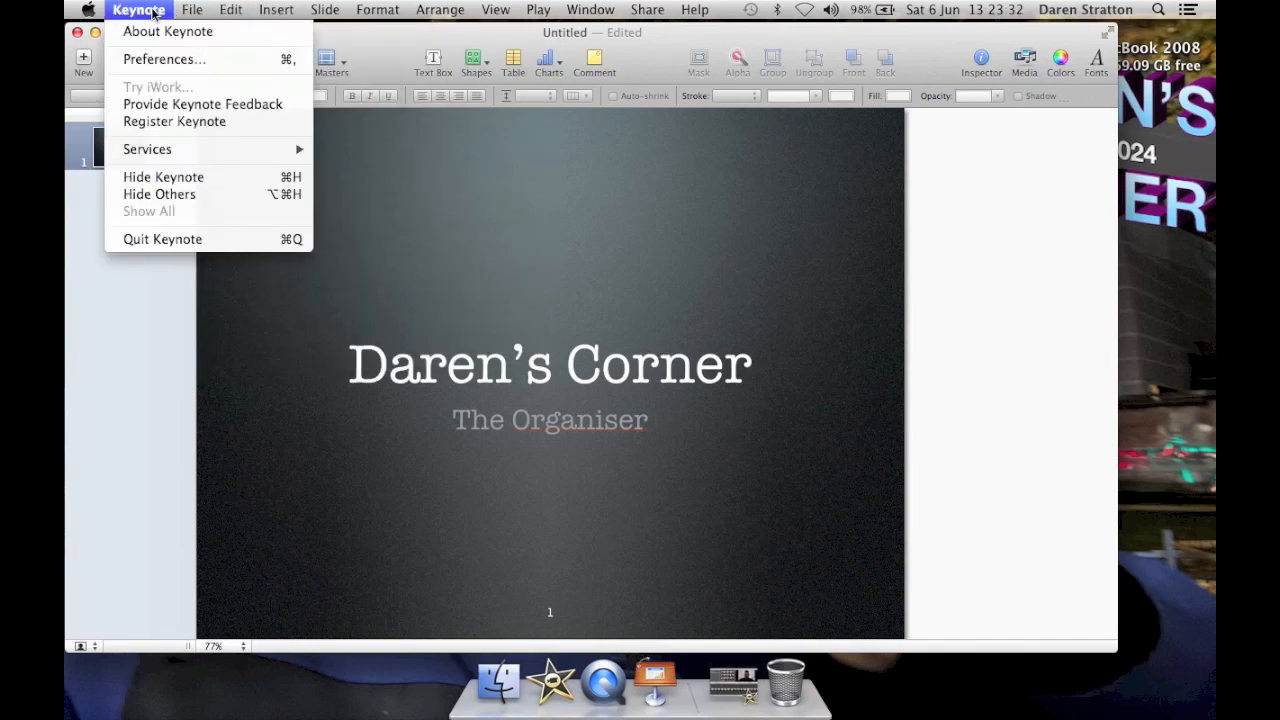
{"action": "left_click", "coordinate": [155, 60]}
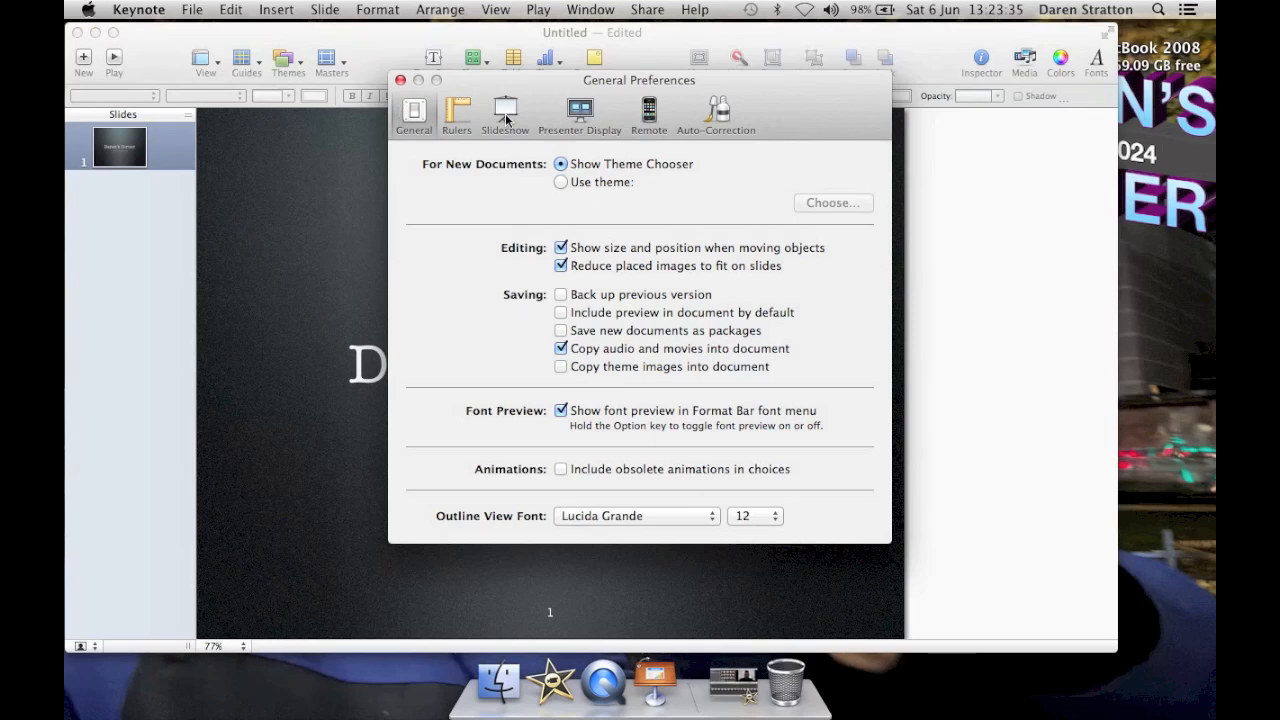
{"action": "left_click", "coordinate": [708, 112]}
{"action": "left_click", "coordinate": [649, 112]}
{"action": "left_click", "coordinate": [588, 125]}
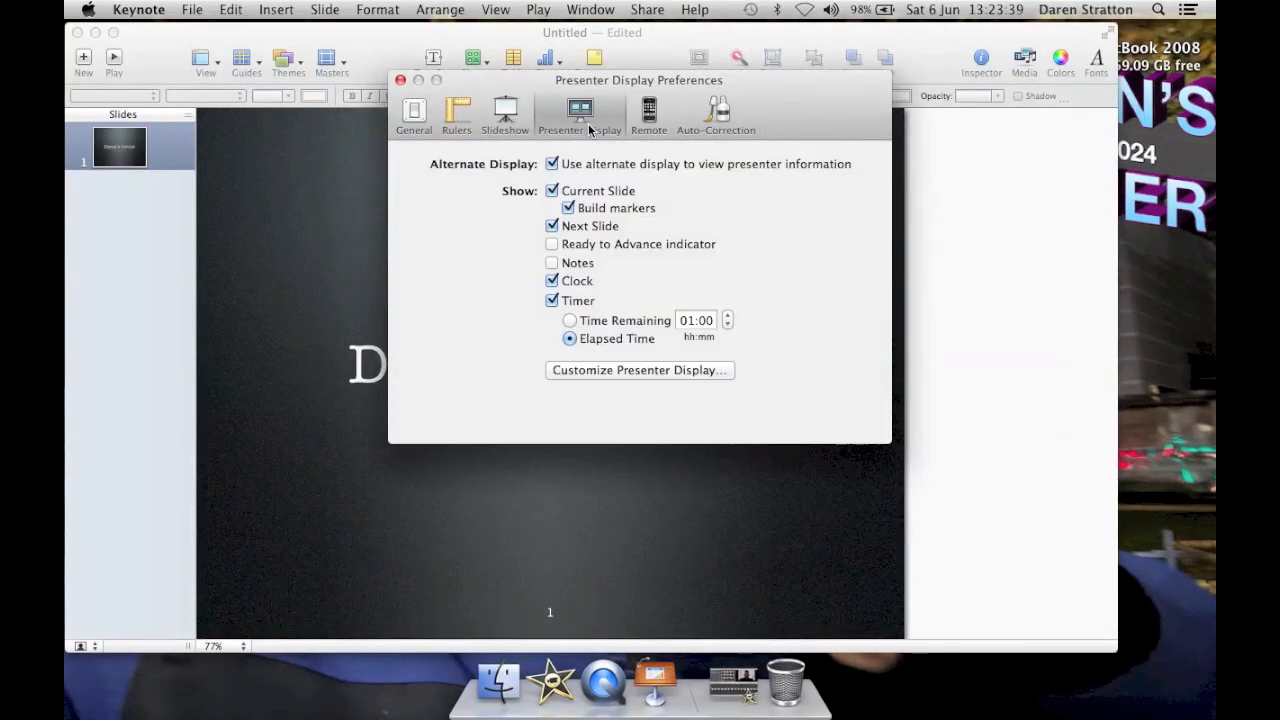
{"action": "left_click", "coordinate": [505, 120]}
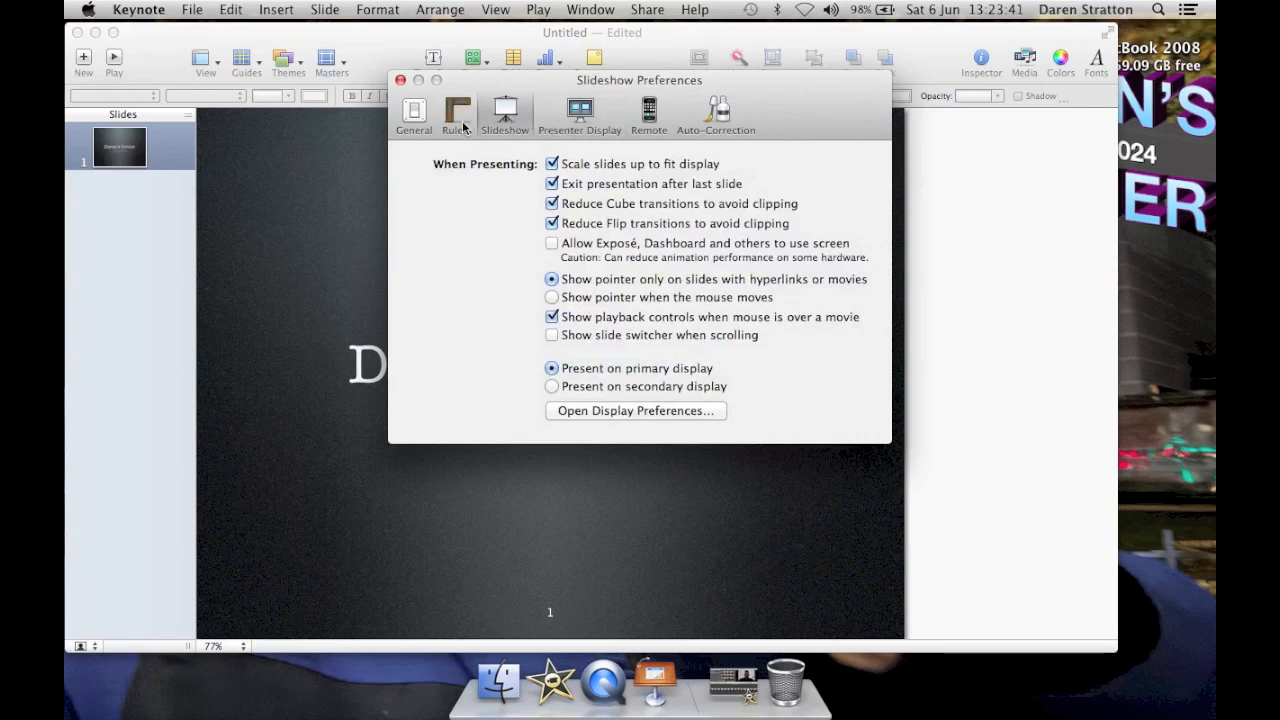
{"action": "left_click", "coordinate": [458, 118]}
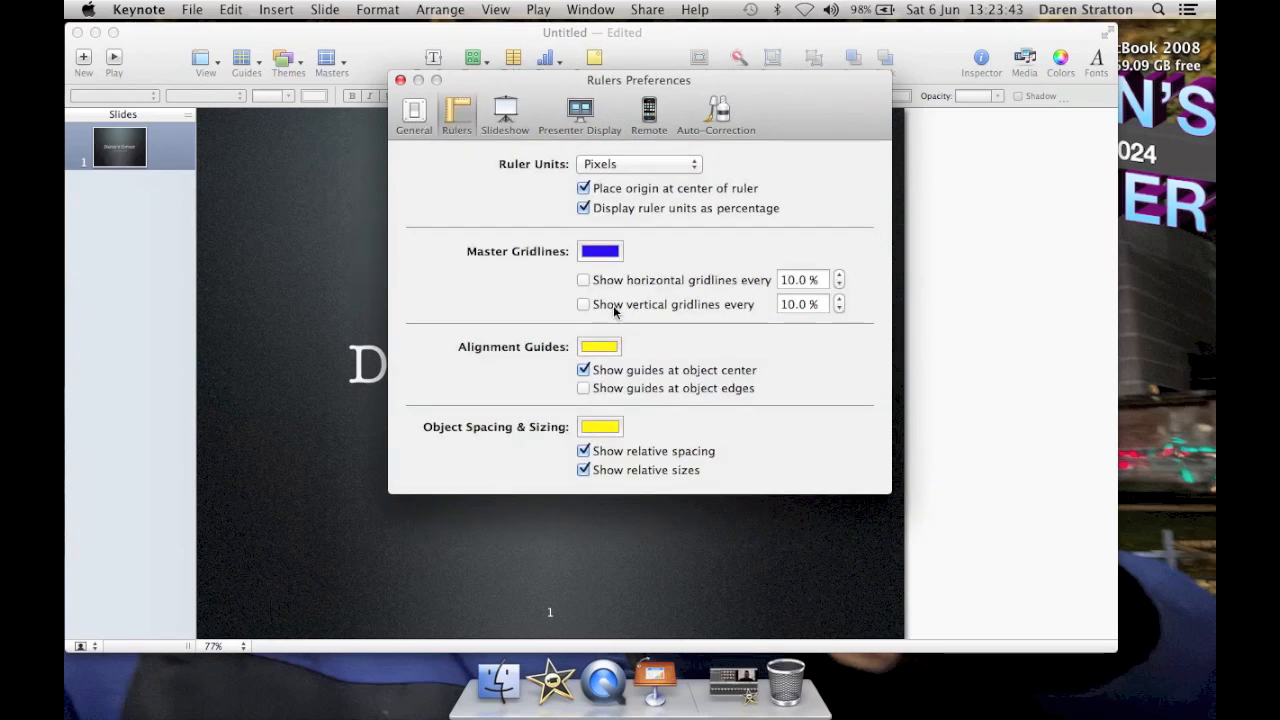
{"action": "left_click", "coordinate": [416, 108]}
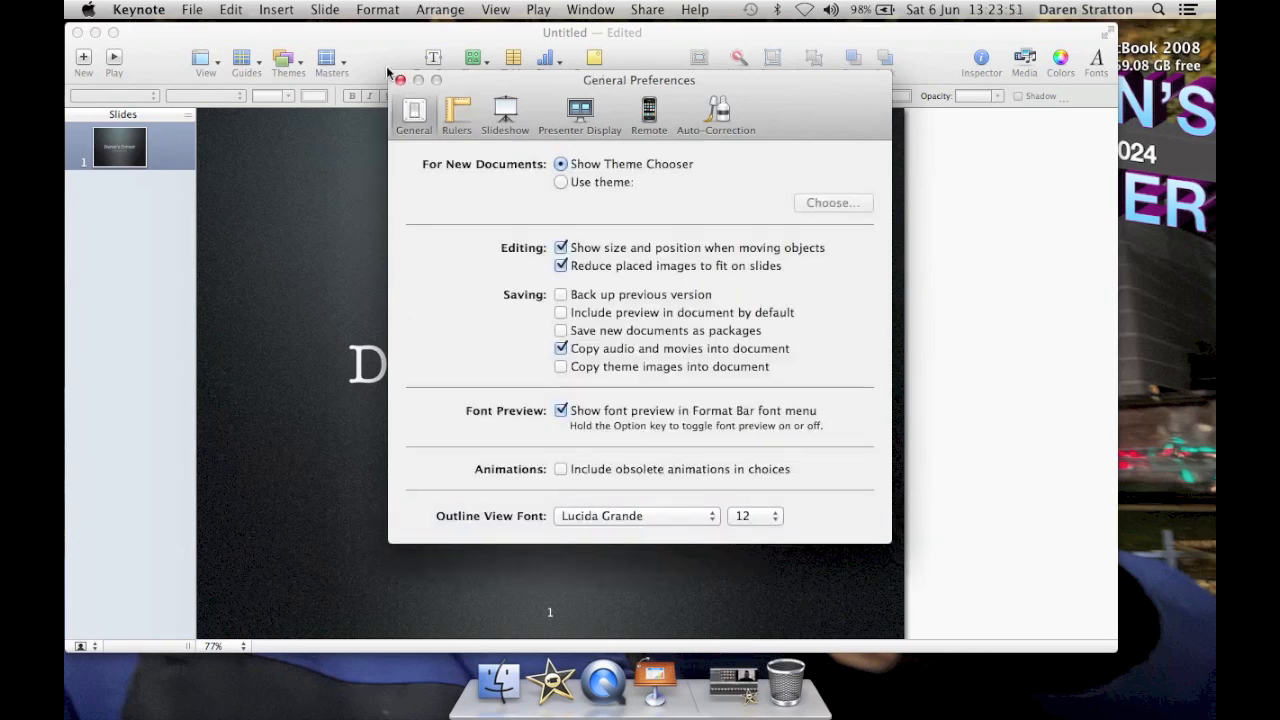
Set the outline view font to Myriad Pro in the general preferences.
{"action": "left_click", "coordinate": [703, 515]}
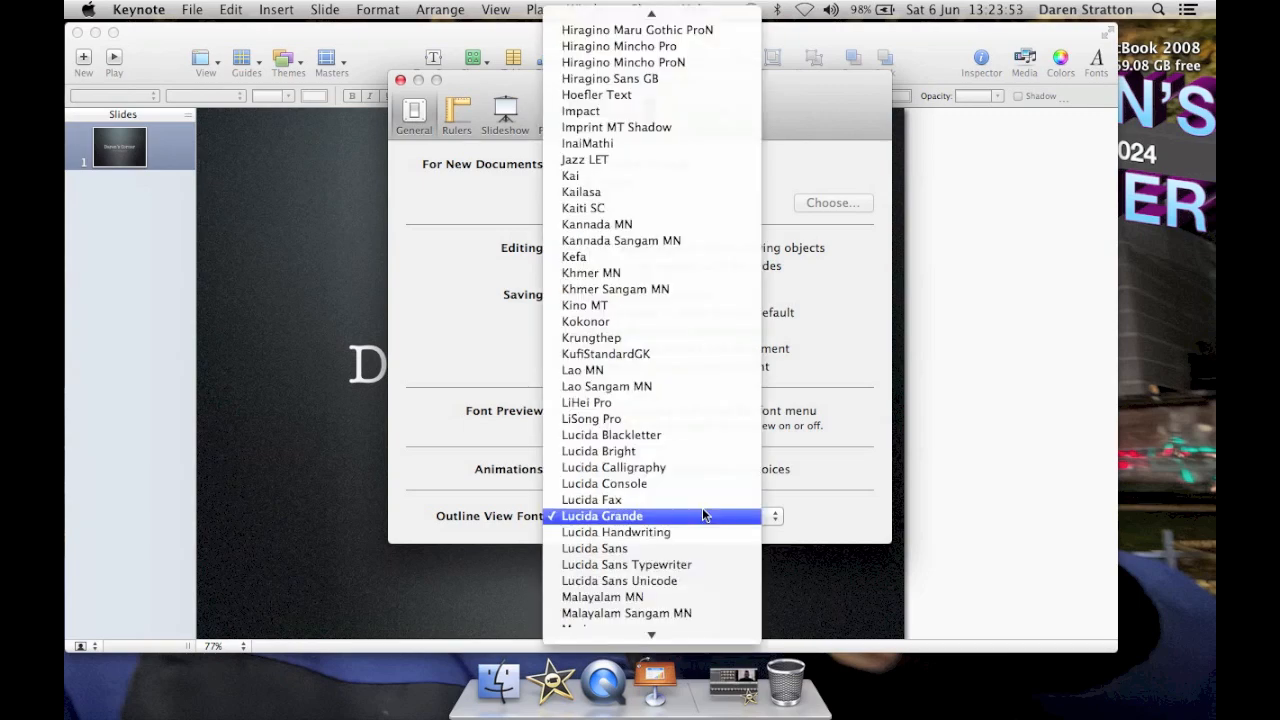
{"action": "scroll", "coordinate": [698, 499], "scroll_direction": "down", "scroll_amount": 10}
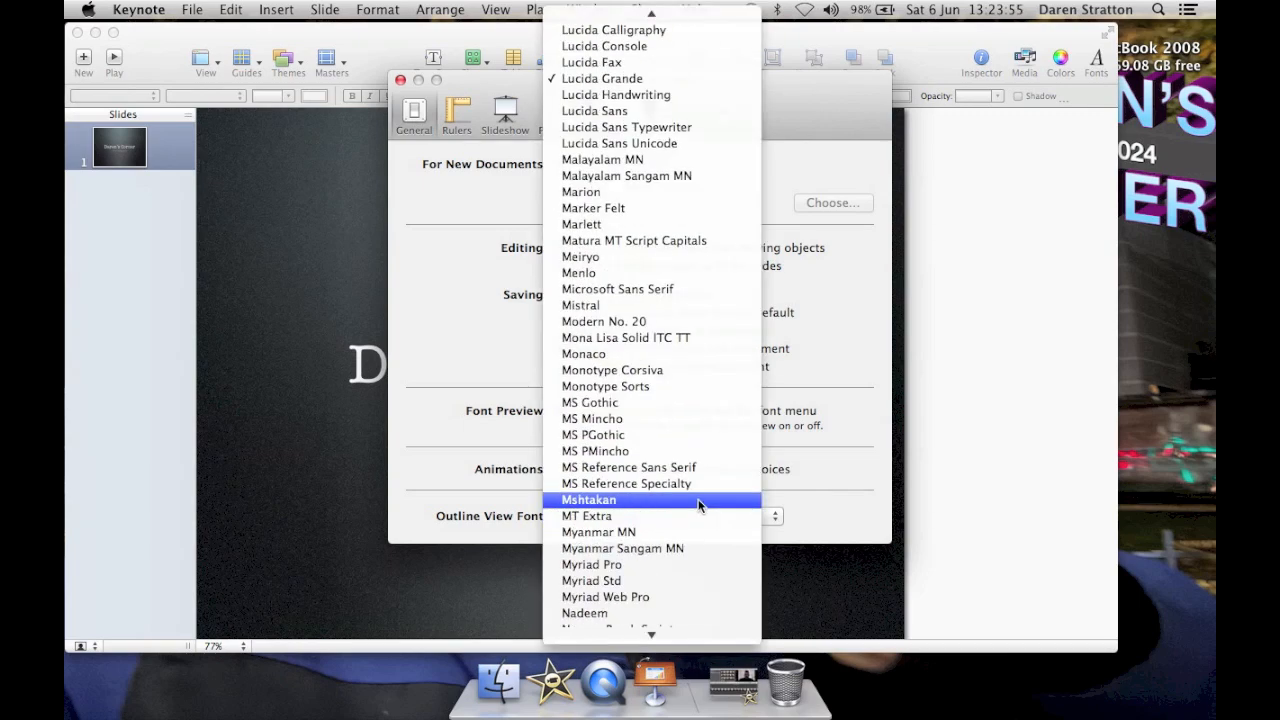
{"action": "scroll", "coordinate": [701, 436], "scroll_direction": "down", "scroll_amount": 1}
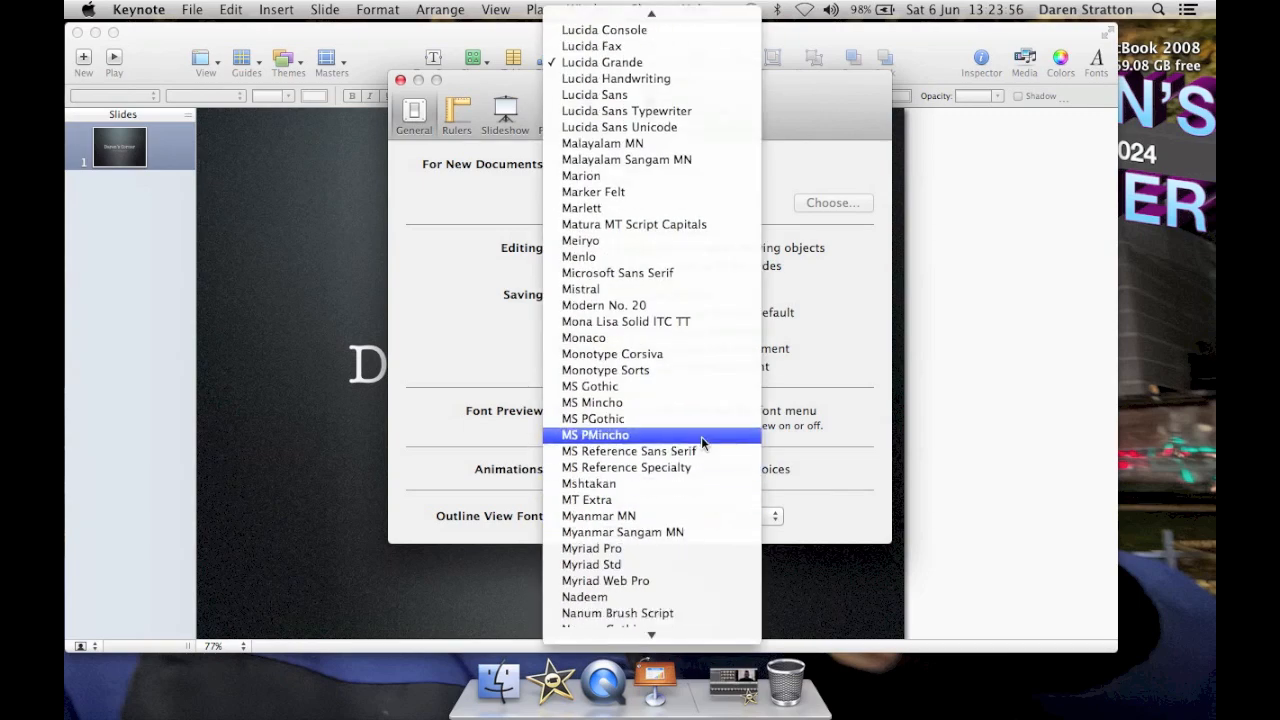
{"action": "left_click", "coordinate": [668, 547]}
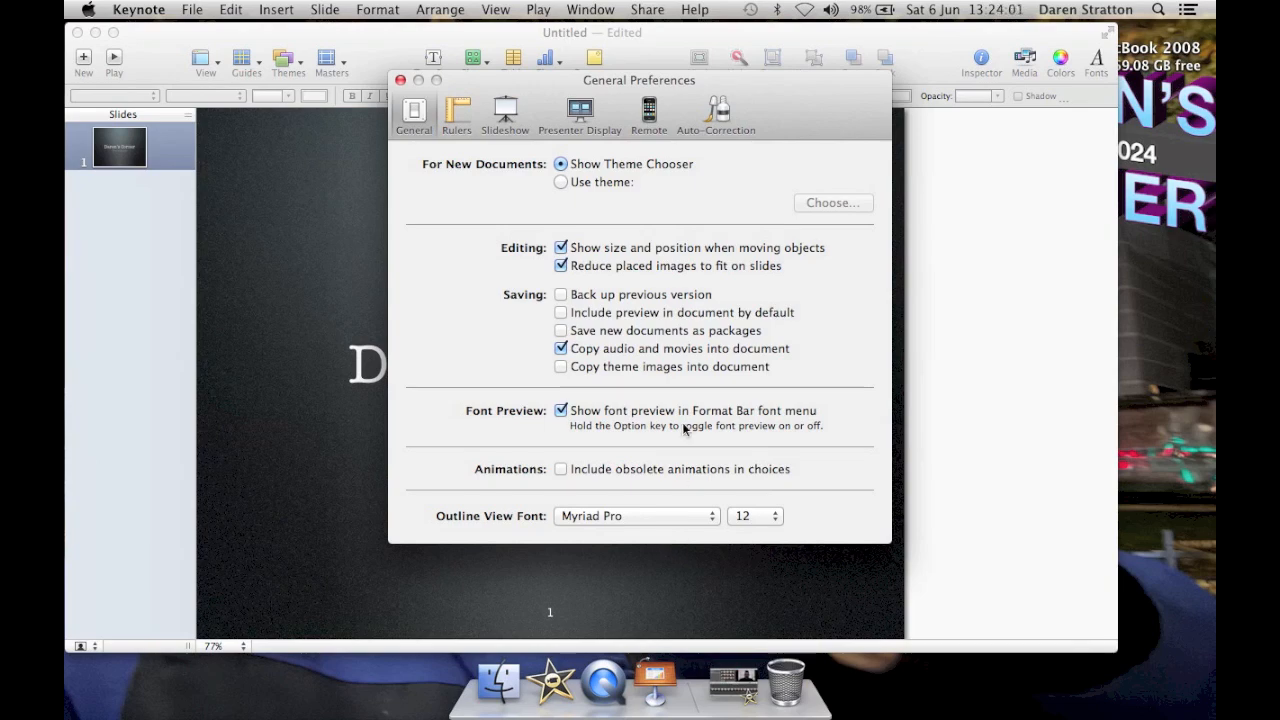
Set the outline view font size to 14 and the font itself to Lucida Grande.
{"action": "left_click_drag", "start_coordinate": [761, 73], "coordinate": [684, 143]}
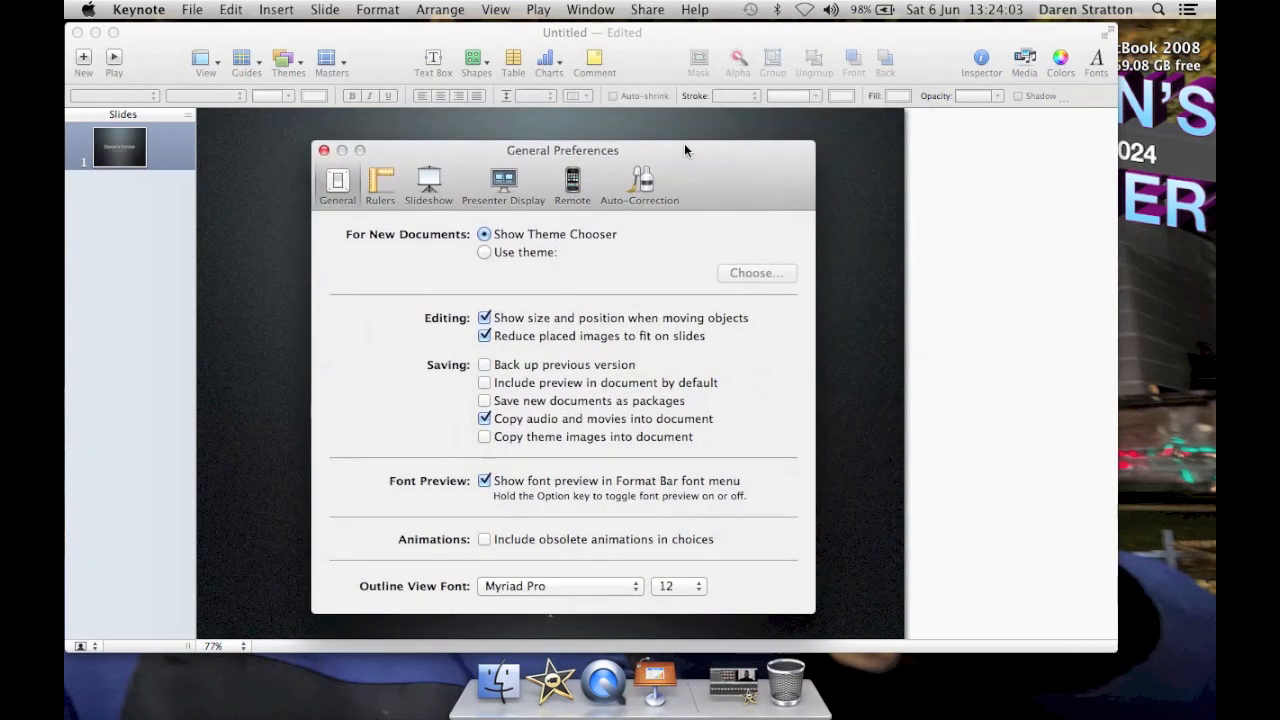
{"action": "left_click", "coordinate": [700, 586]}
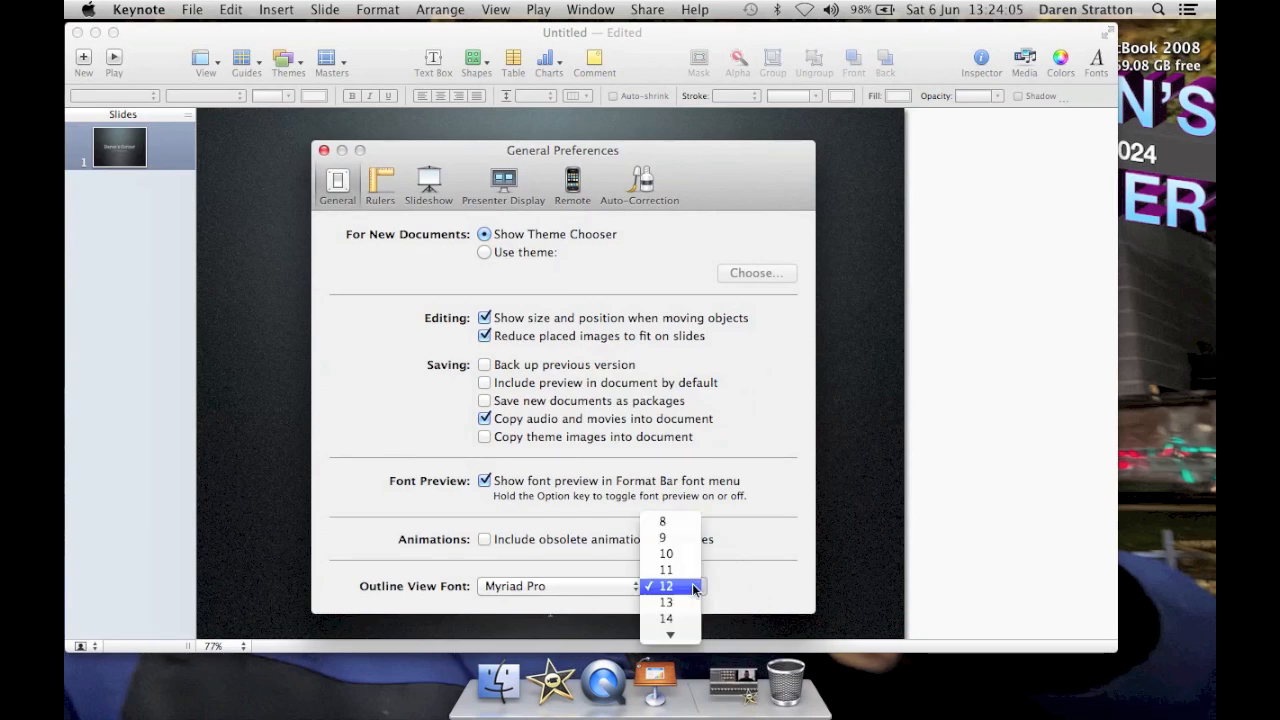
{"action": "left_click", "coordinate": [676, 619]}
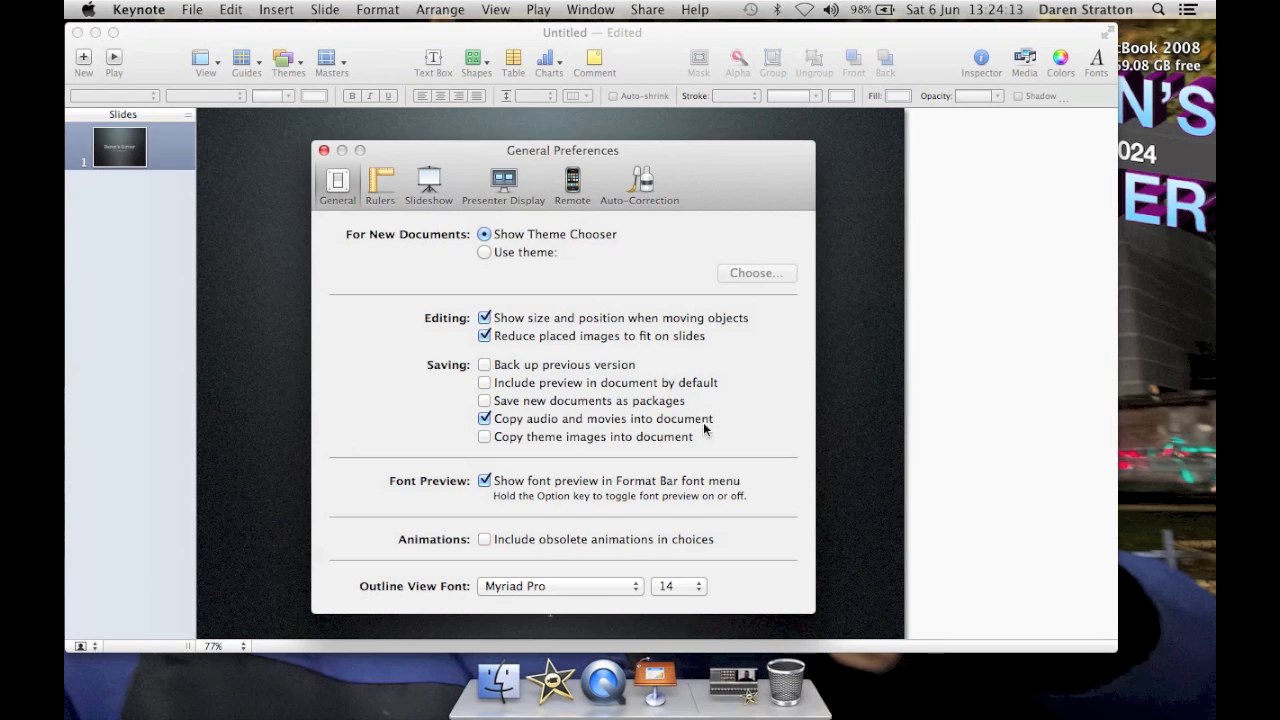
{"action": "left_click", "coordinate": [629, 589]}
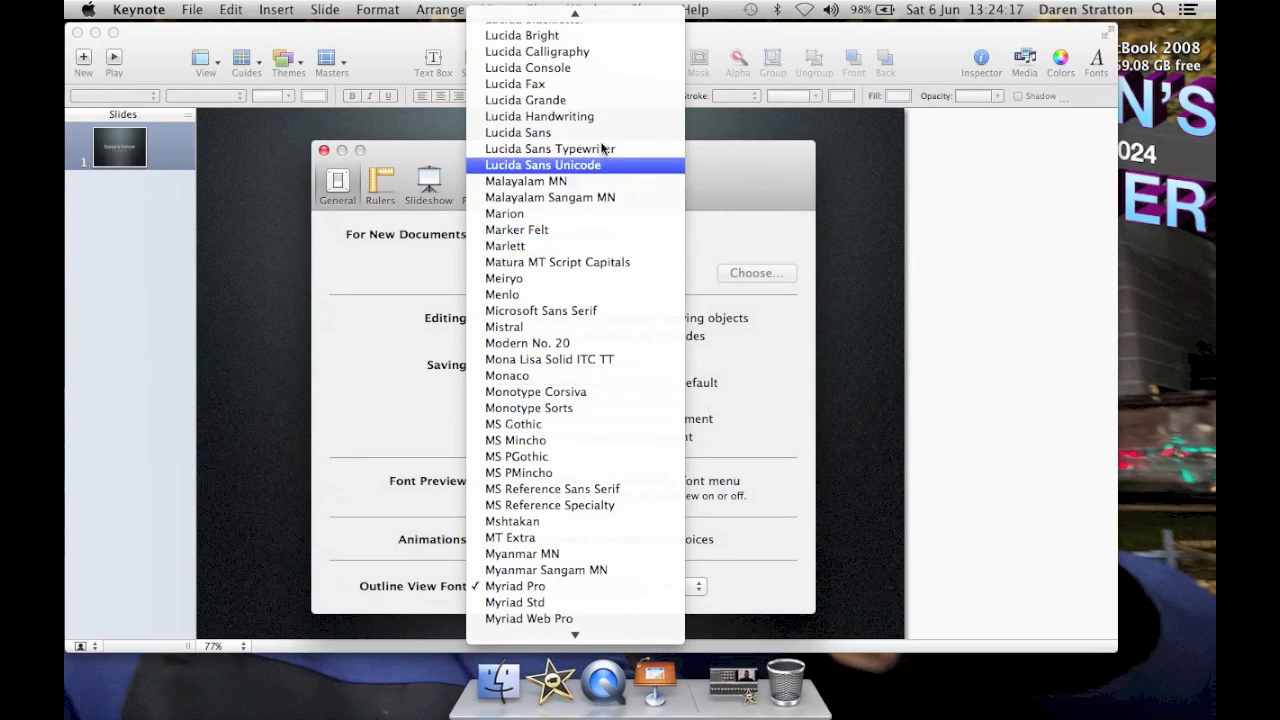
{"action": "left_click", "coordinate": [603, 97]}
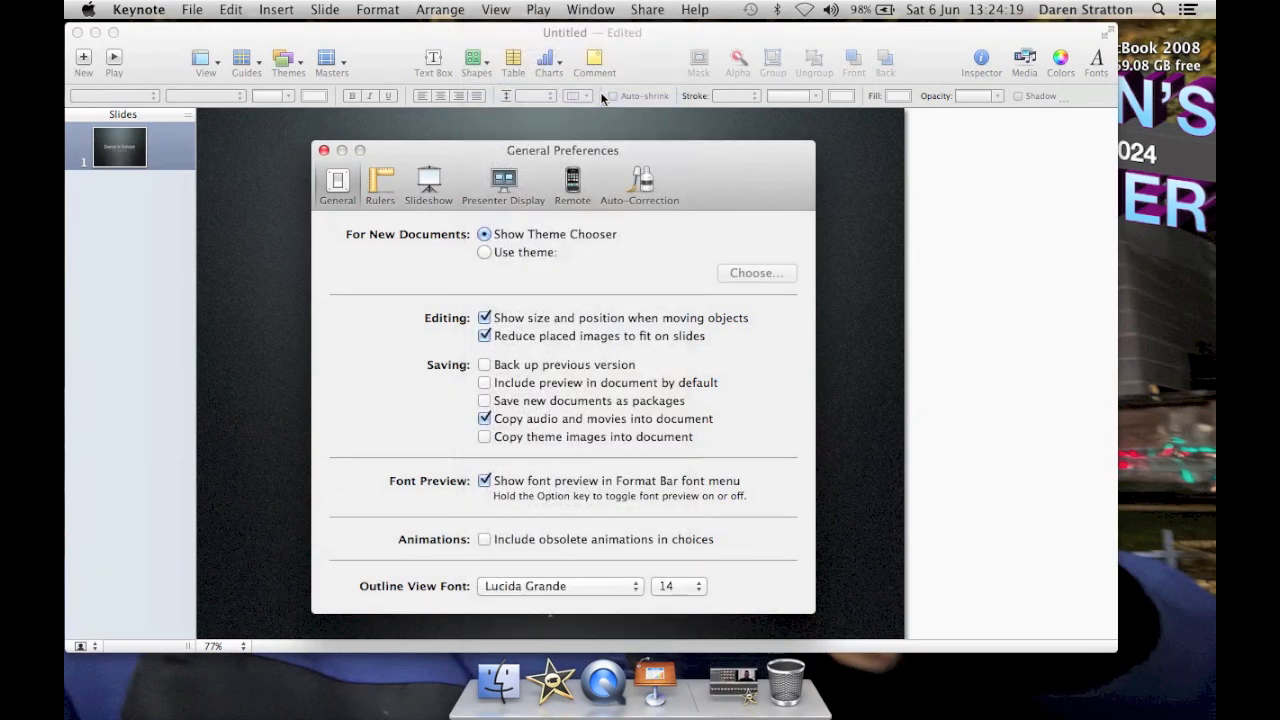
Choose the outline view font size in the general preferences and close the preferences.
{"action": "left_click", "coordinate": [683, 589]}
{"action": "left_click", "coordinate": [683, 563]}
{"action": "left_click", "coordinate": [323, 150]}
Teach the spell checker the word "Organiser" in the subtitle and deselect the text.
{"action": "left_click", "coordinate": [589, 438]}
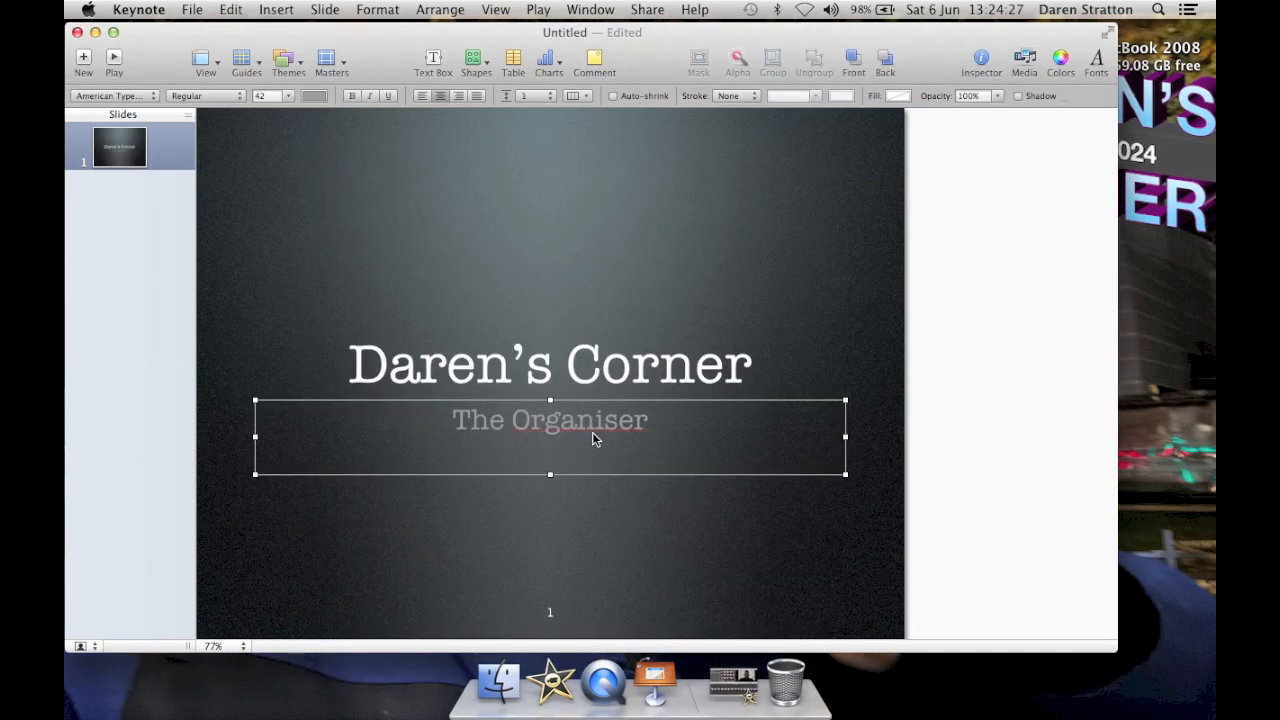
{"action": "double_click", "coordinate": [592, 432]}
{"action": "right_click", "coordinate": [593, 433]}
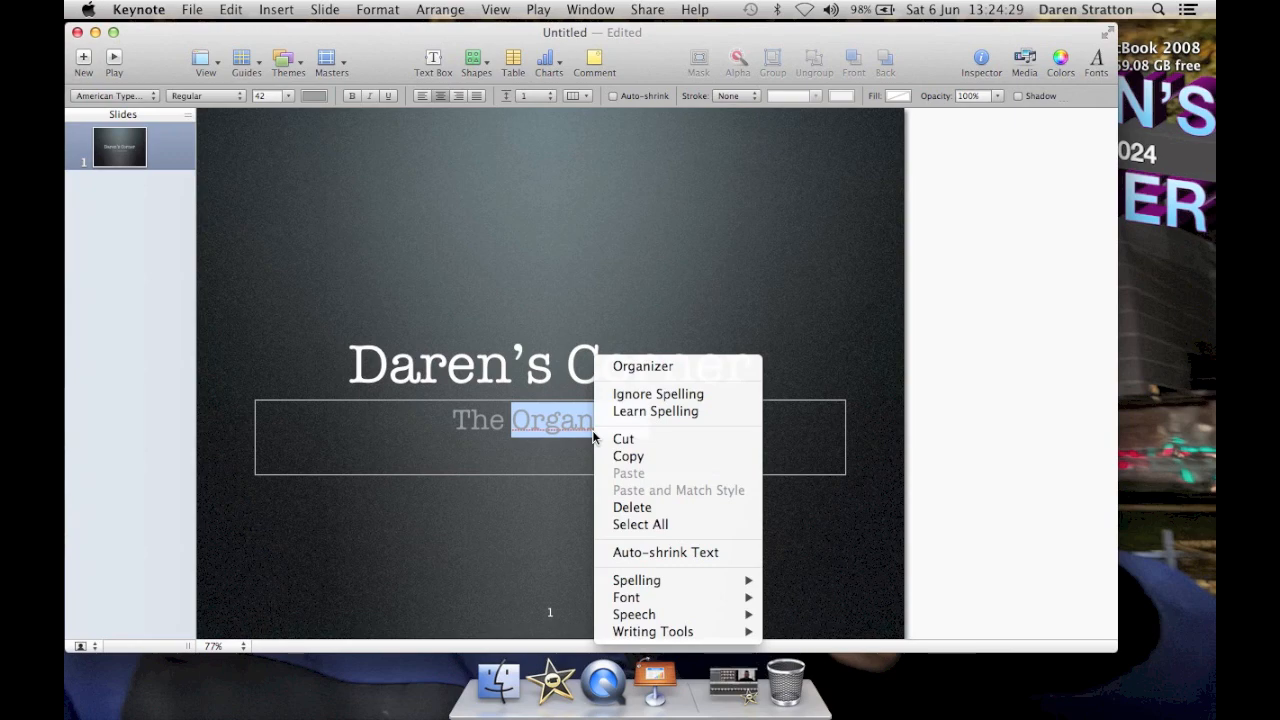
{"action": "left_click", "coordinate": [637, 418]}
{"action": "left_click", "coordinate": [939, 430]}
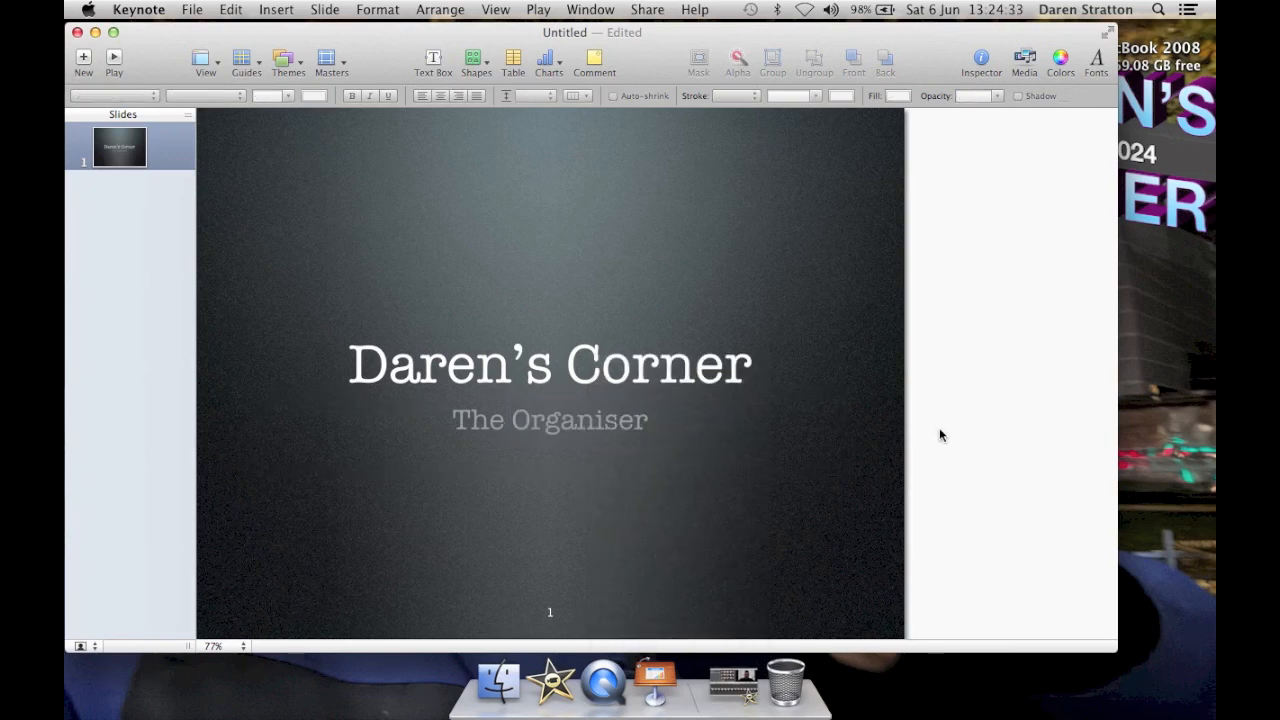
{"action": "left_click", "coordinate": [998, 645]}
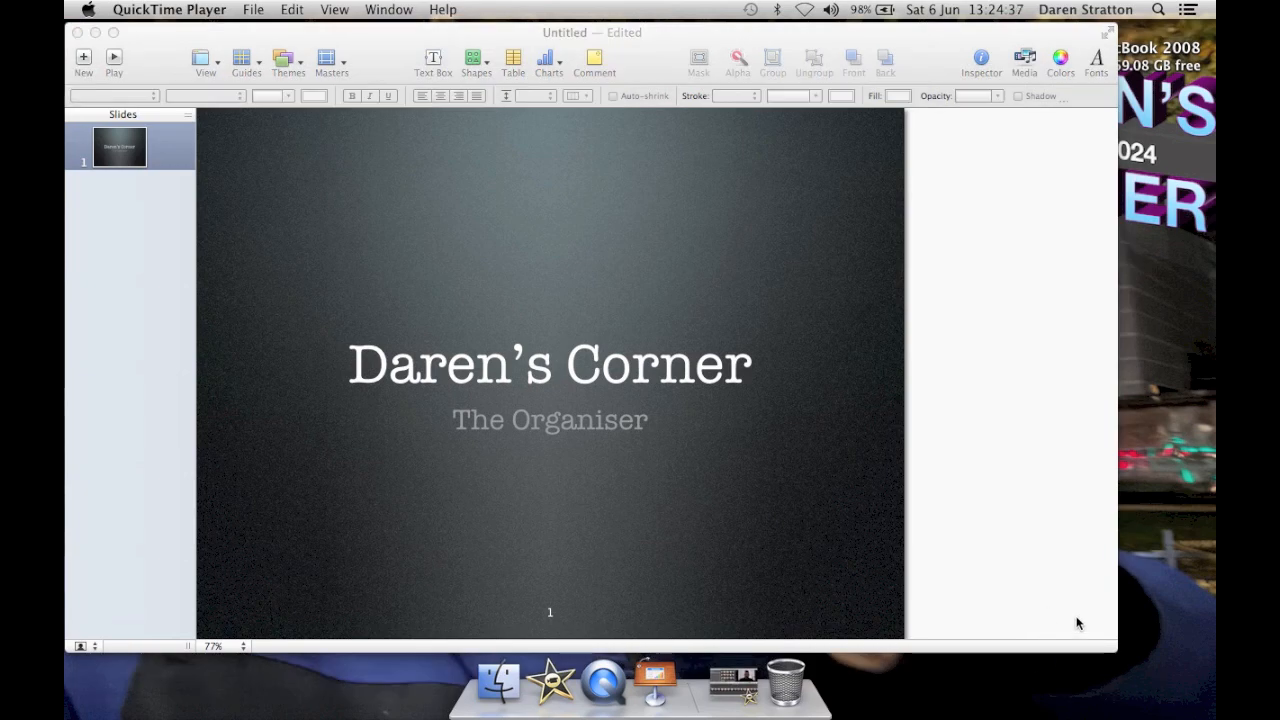
Apply the Craft theme to the title slide.
{"action": "left_click", "coordinate": [300, 72]}
{"action": "left_click", "coordinate": [300, 72]}
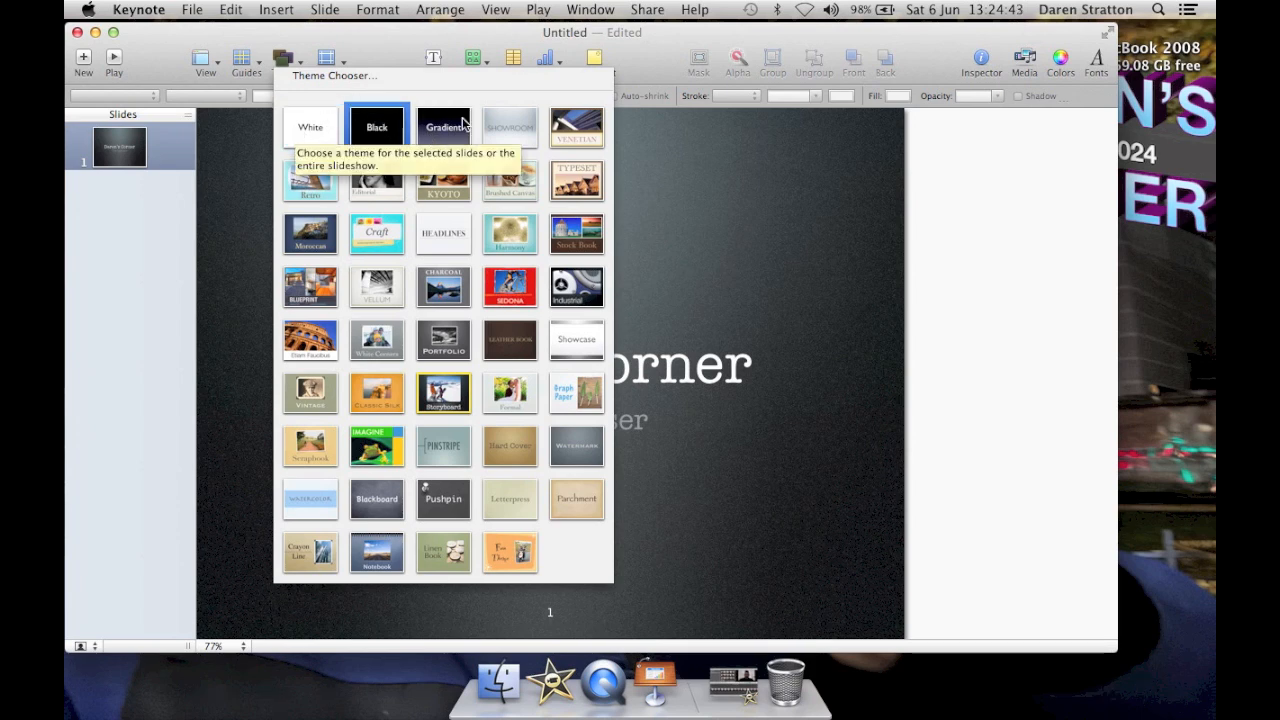
{"action": "left_click", "coordinate": [375, 242]}
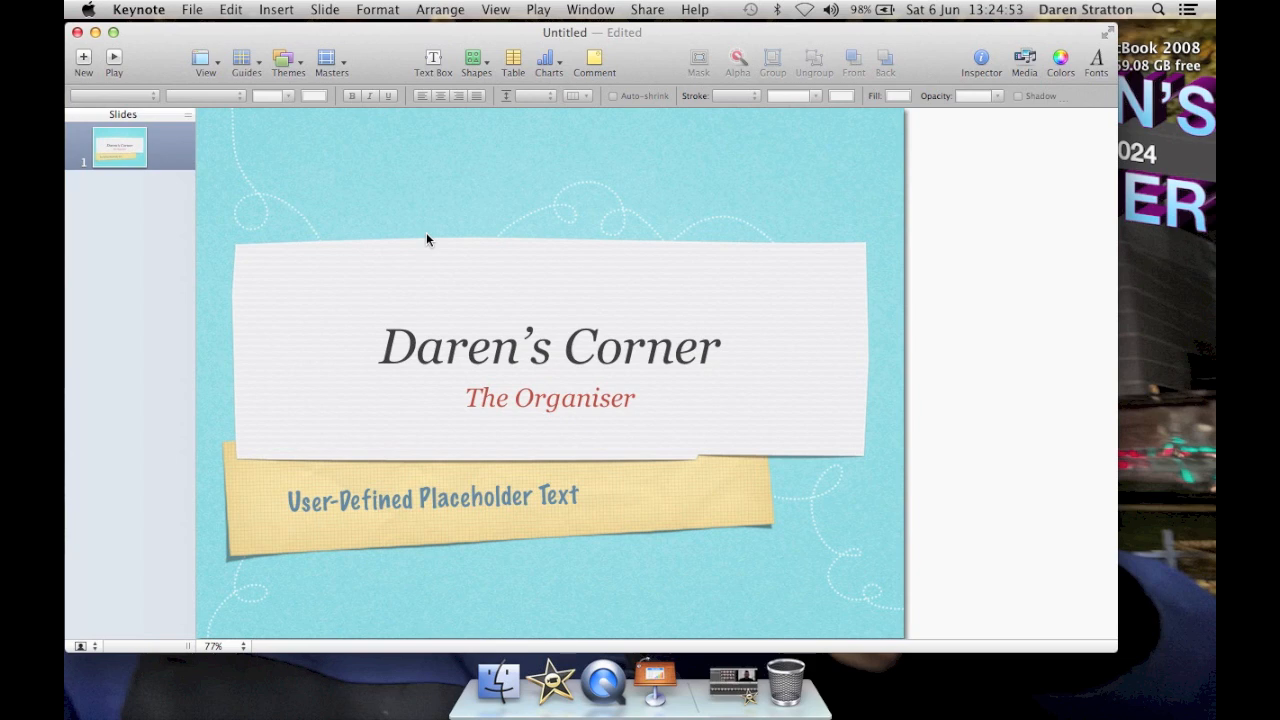
{"action": "left_click", "coordinate": [316, 11]}
{"action": "mouse_move", "coordinate": [378, 10]}
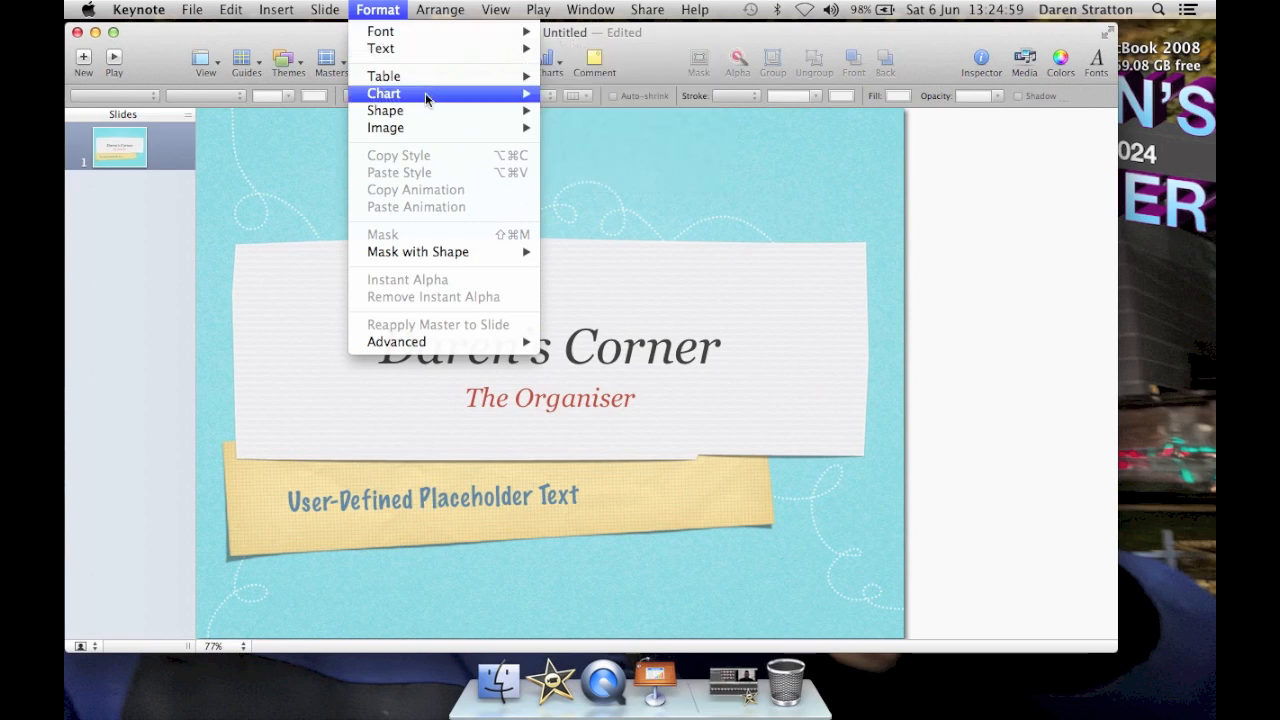
{"action": "mouse_move", "coordinate": [430, 117]}
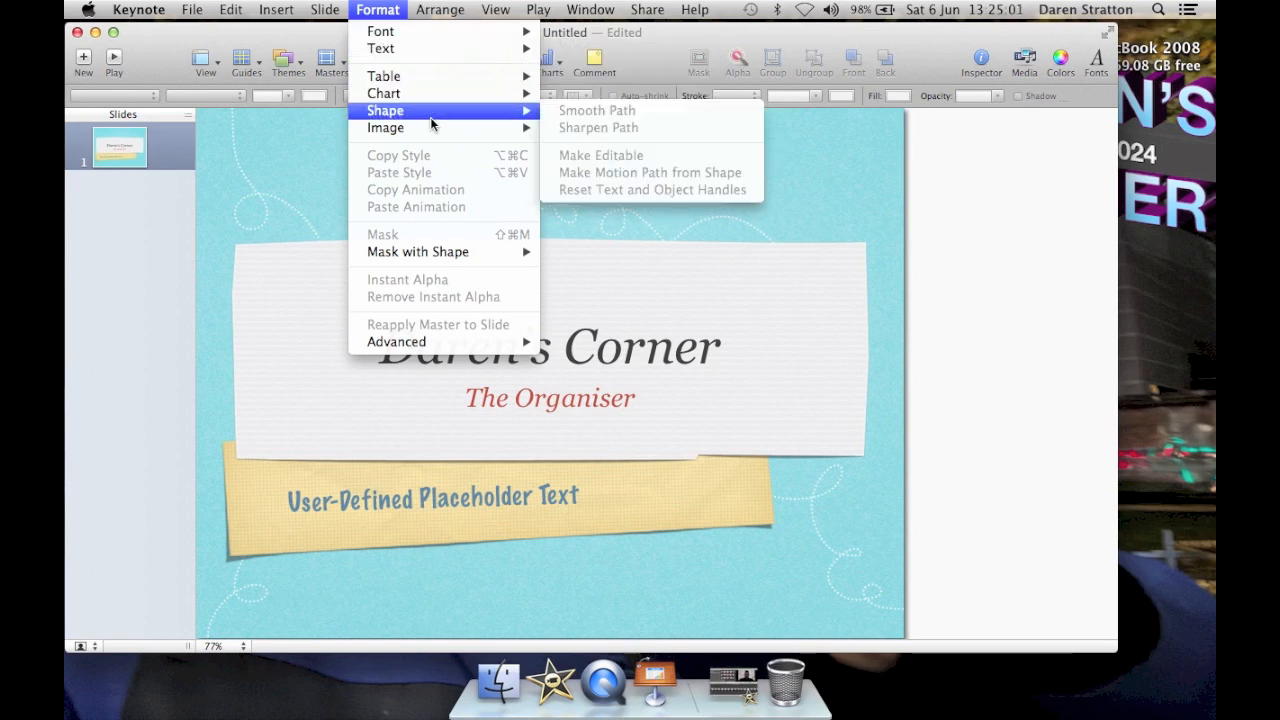
{"action": "left_click", "coordinate": [996, 250]}
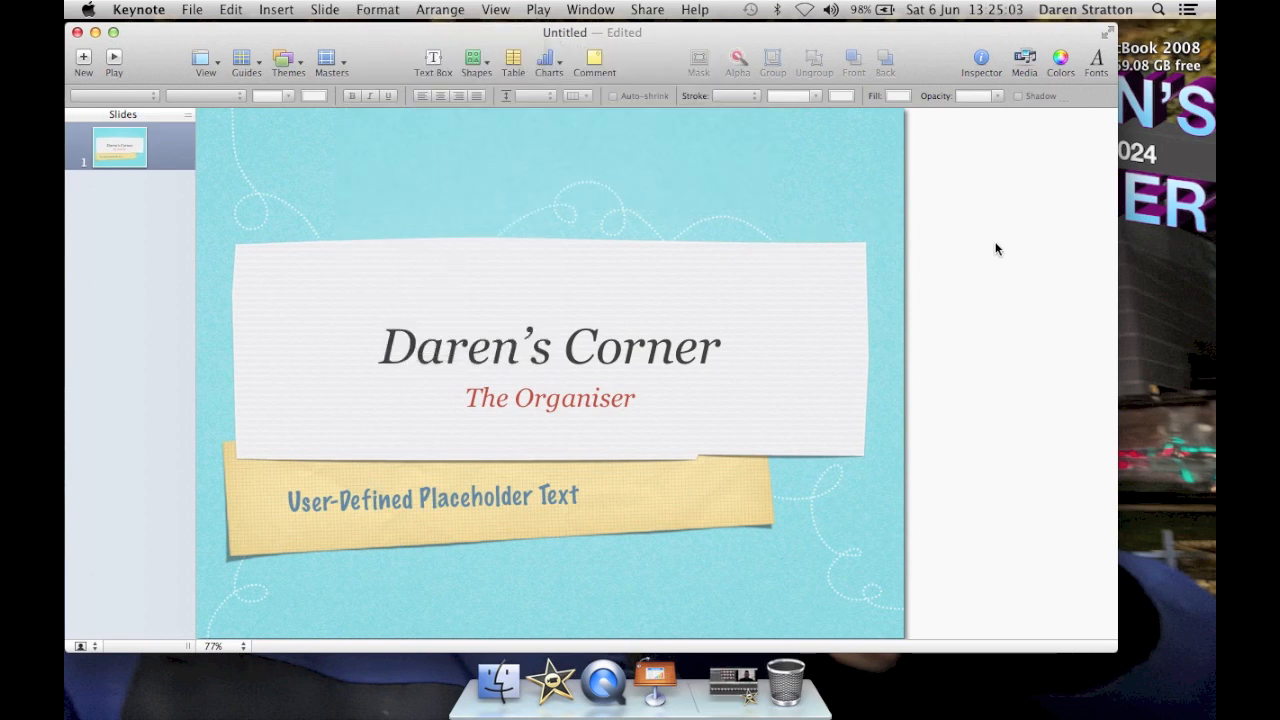
Try the Portfolio theme and the theme with the Colosseum thumbnail on the title slide.
{"action": "left_click", "coordinate": [299, 66]}
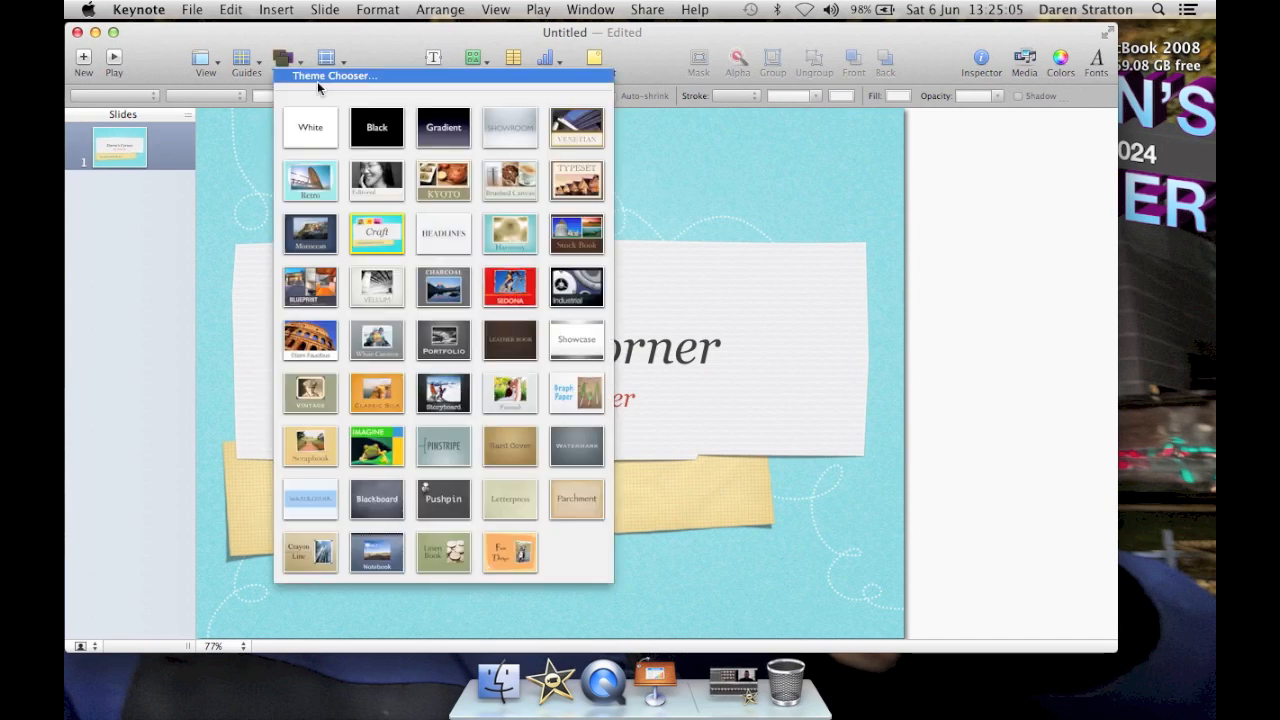
{"action": "left_click", "coordinate": [445, 314]}
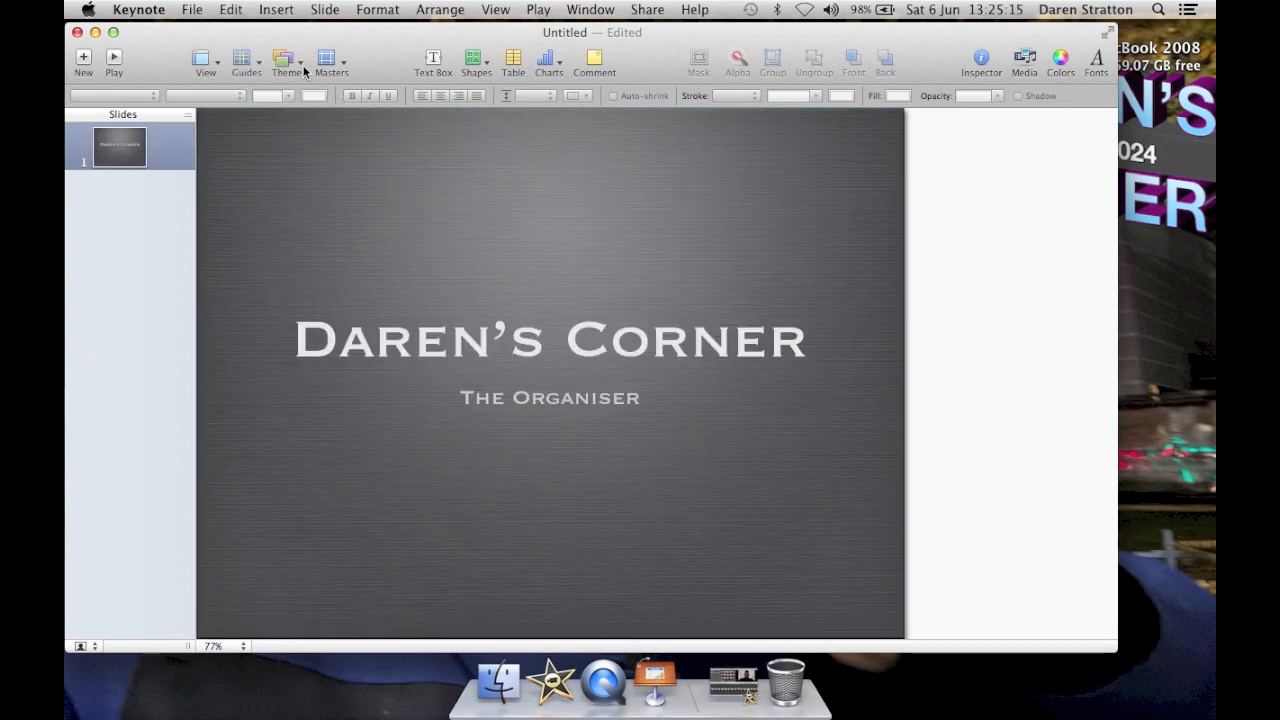
{"action": "left_click", "coordinate": [297, 62]}
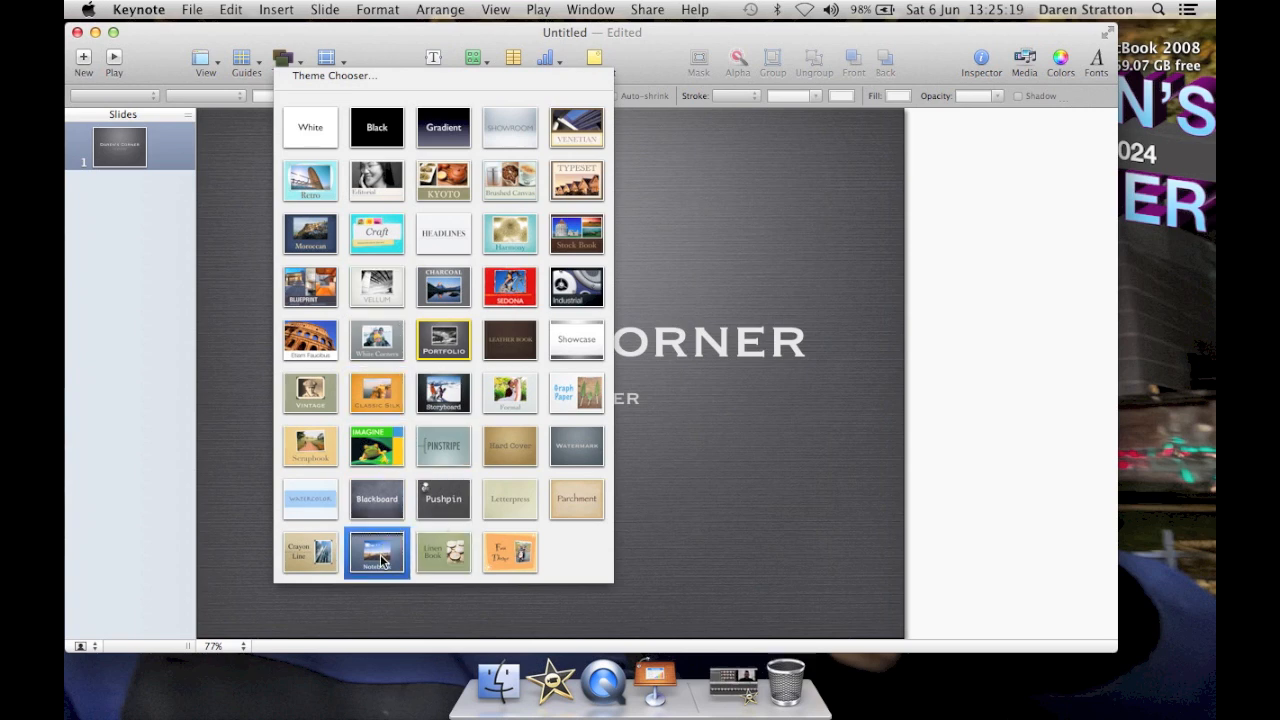
{"action": "left_click", "coordinate": [312, 342]}
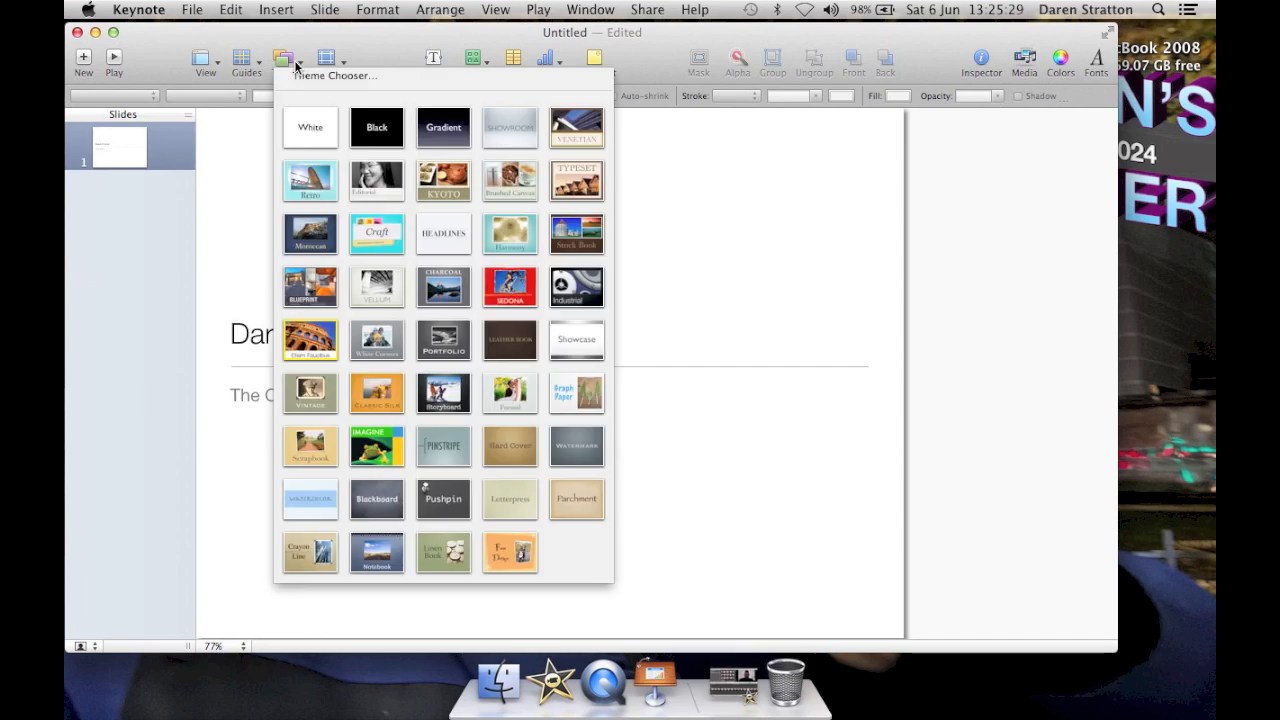
Apply the Blueprint theme to the title slide.
{"action": "left_click", "coordinate": [296, 65]}
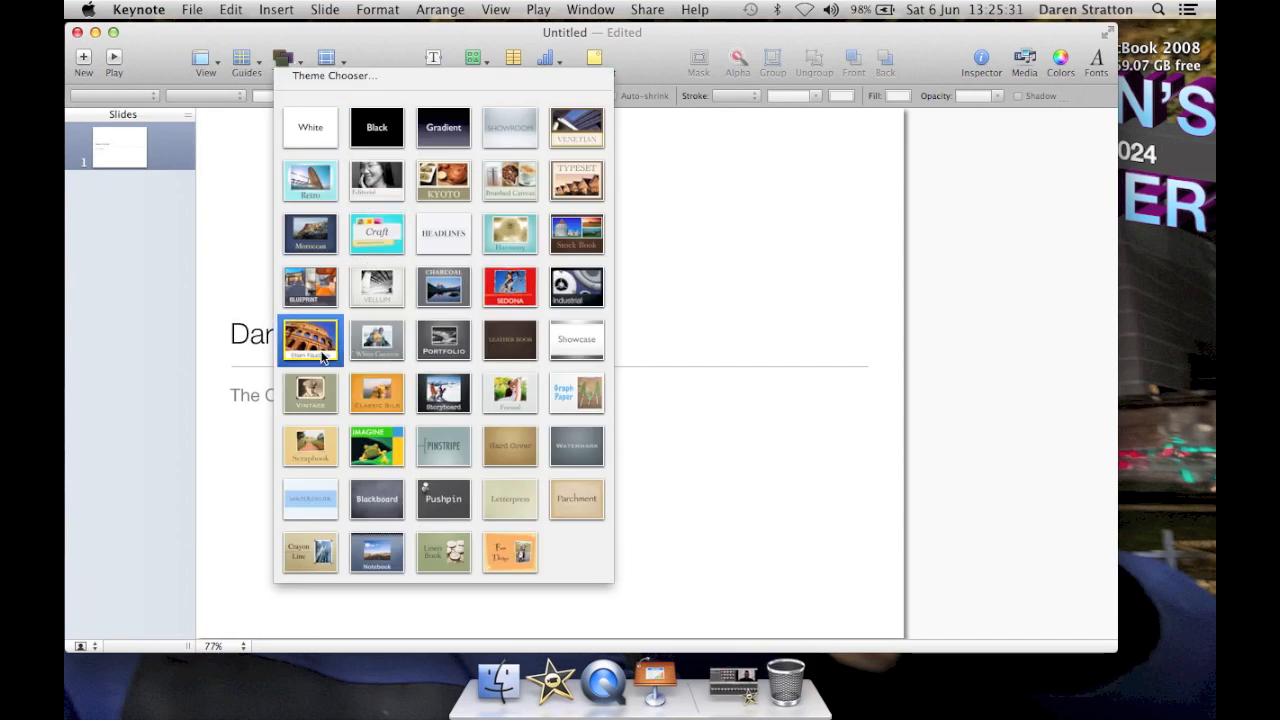
{"action": "left_click", "coordinate": [307, 298]}
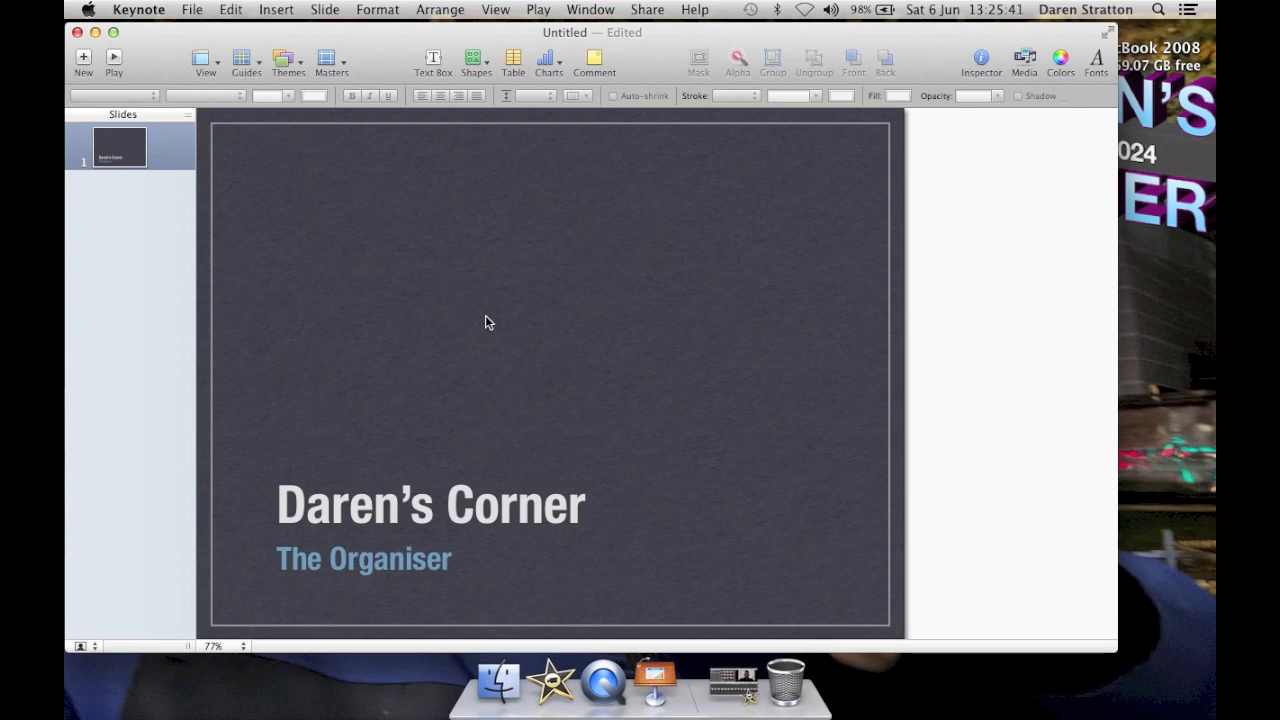
Quit Keynote without saving the untitled presentation.
{"action": "left_click", "coordinate": [128, 12]}
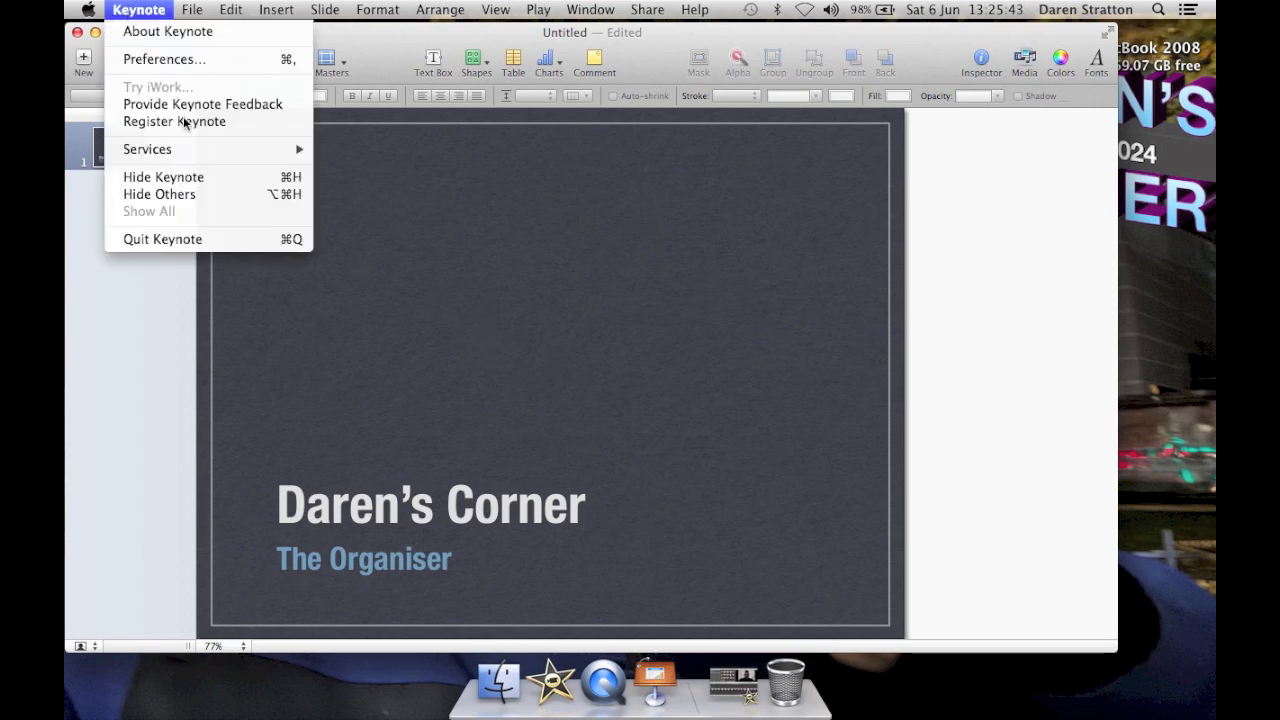
{"action": "left_click", "coordinate": [219, 240]}
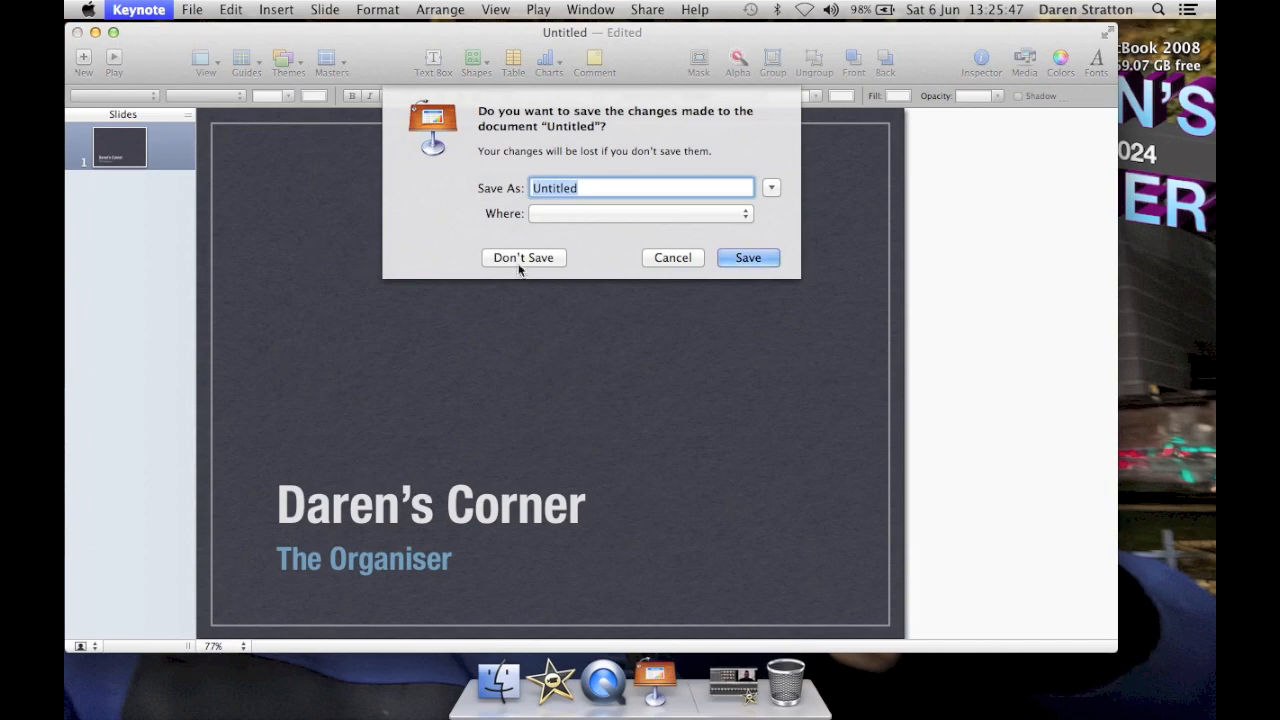
{"action": "left_click", "coordinate": [522, 262]}
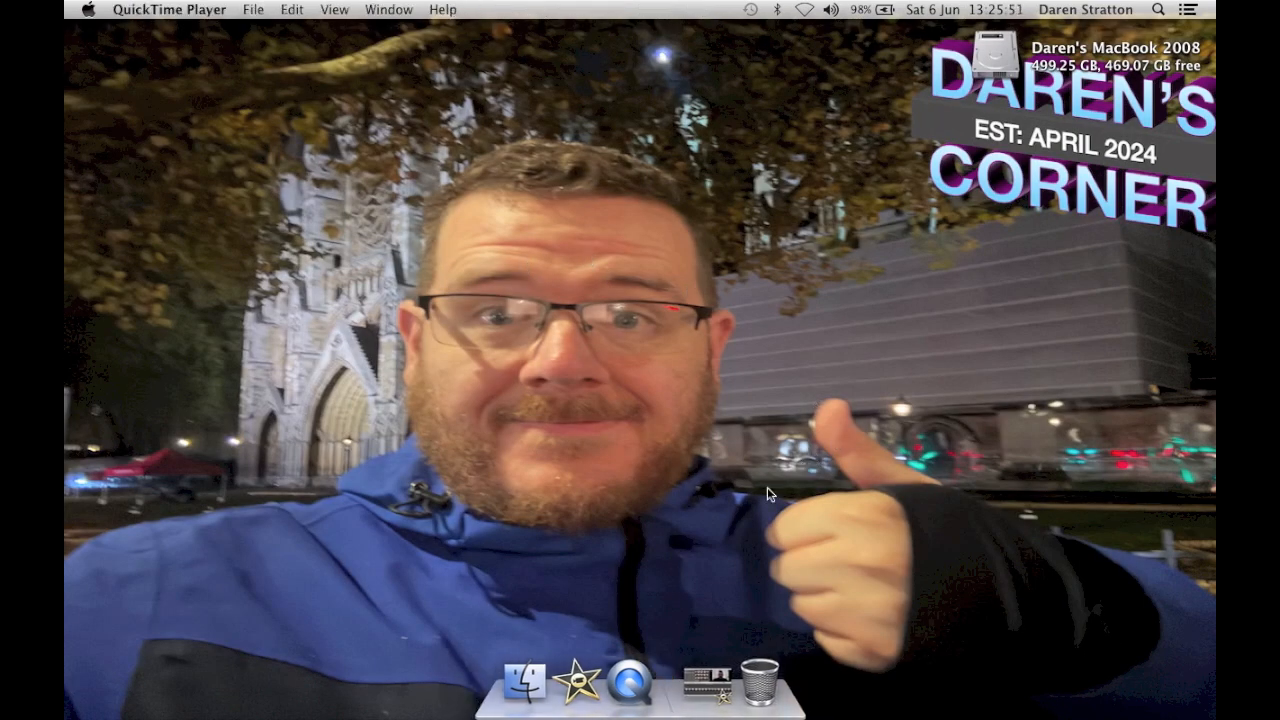
Launch GarageBand from the Apple Suite folder in Launchpad and open the recent project My Song.
{"action": "key", "text": "F4"}
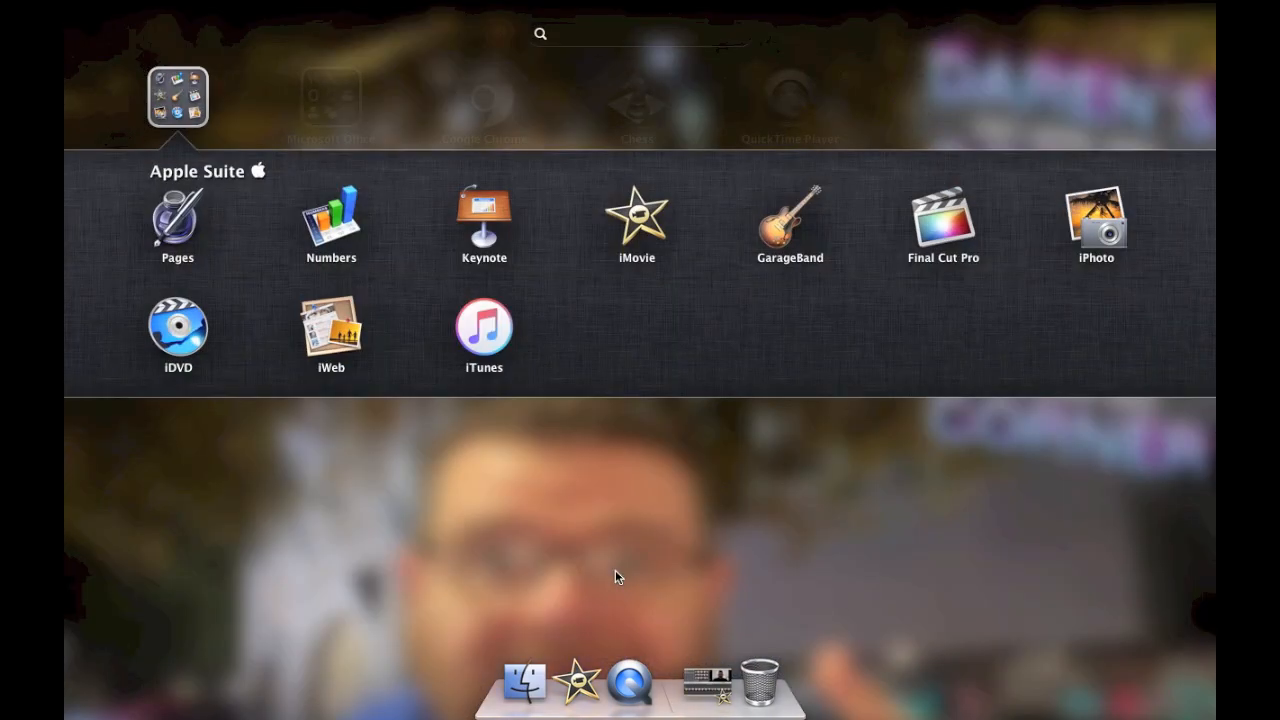
{"action": "left_click", "coordinate": [788, 226]}
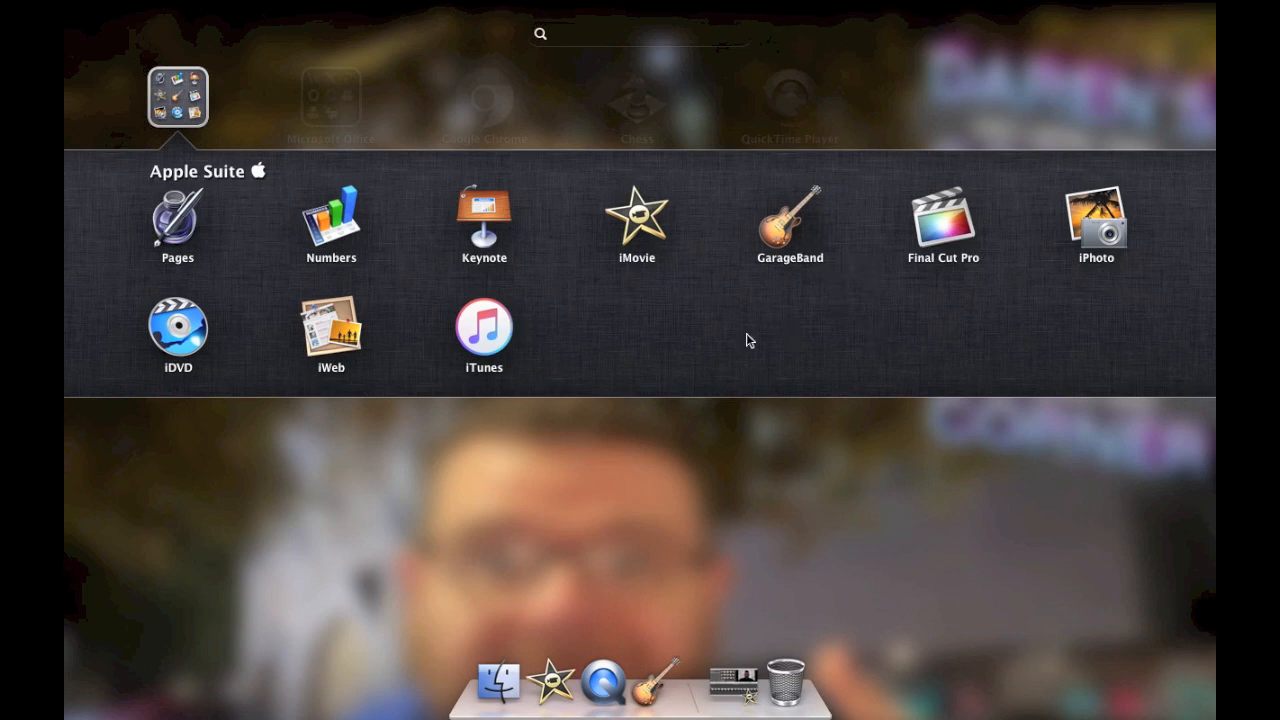
{"action": "left_click", "coordinate": [170, 92]}
{"action": "left_click", "coordinate": [438, 352]}
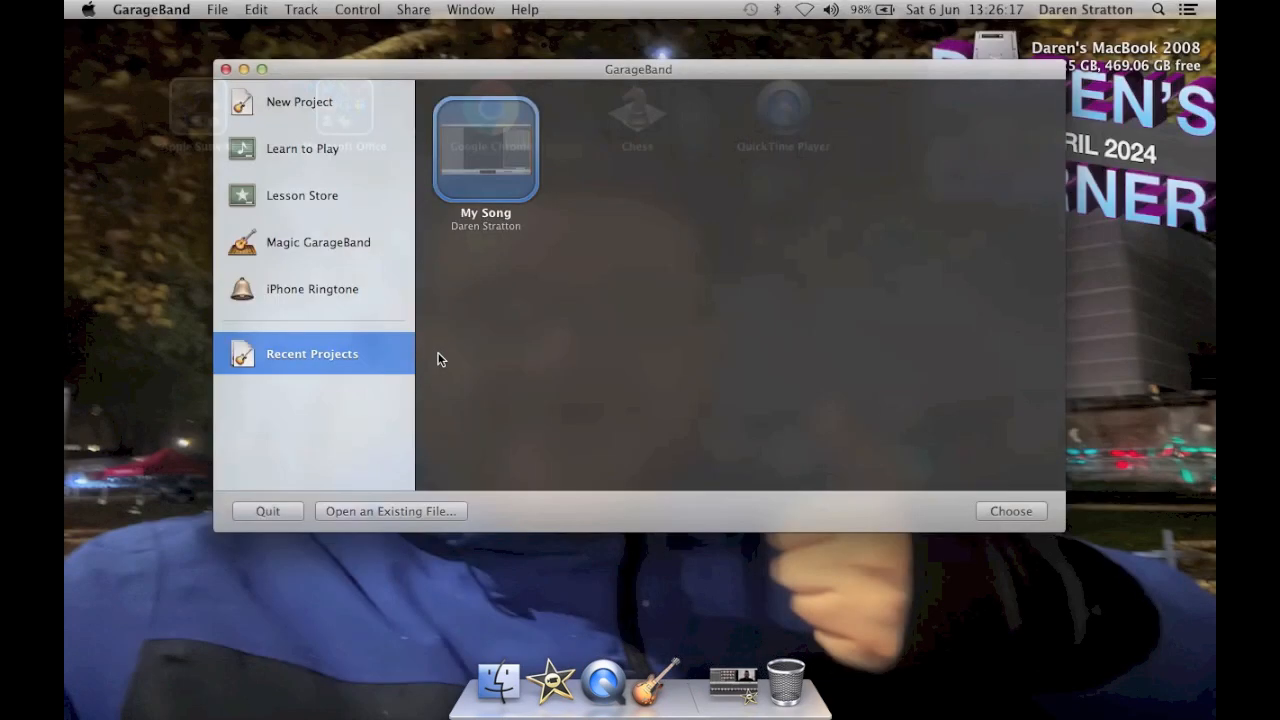
{"action": "double_click", "coordinate": [490, 175]}
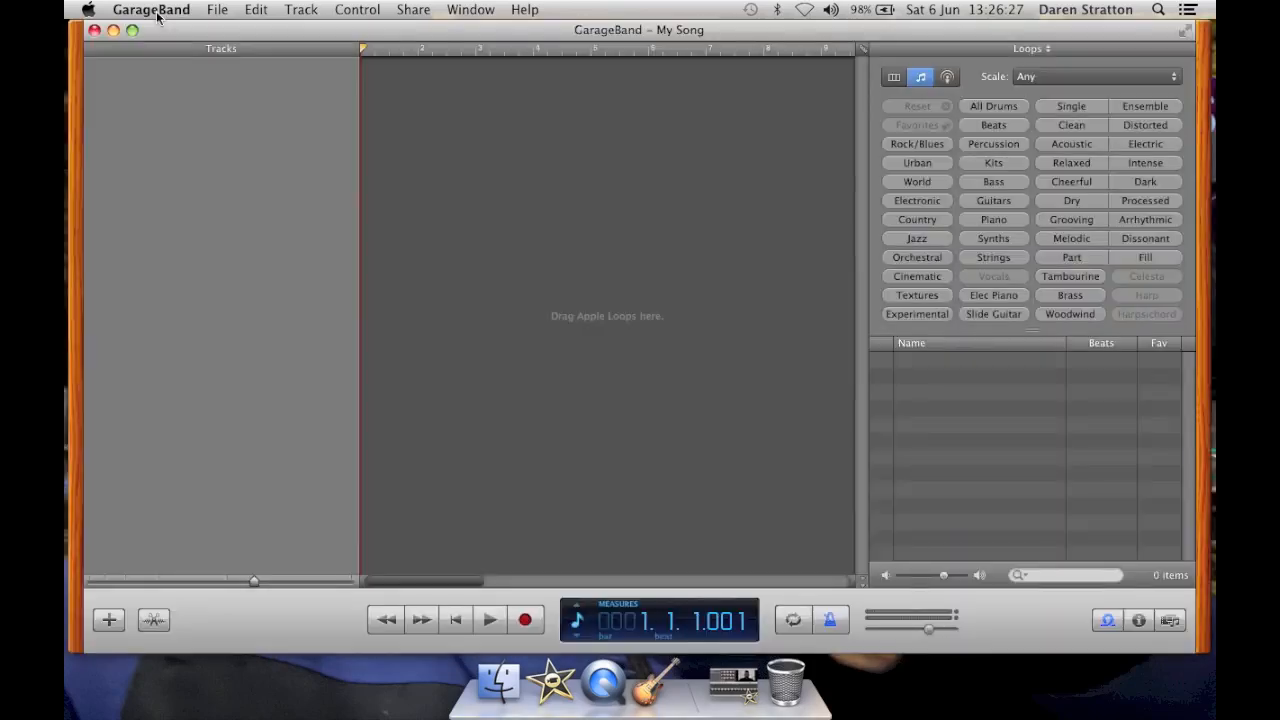
Check the GarageBand version information and close its window.
{"action": "left_click", "coordinate": [151, 10]}
{"action": "left_click", "coordinate": [151, 10]}
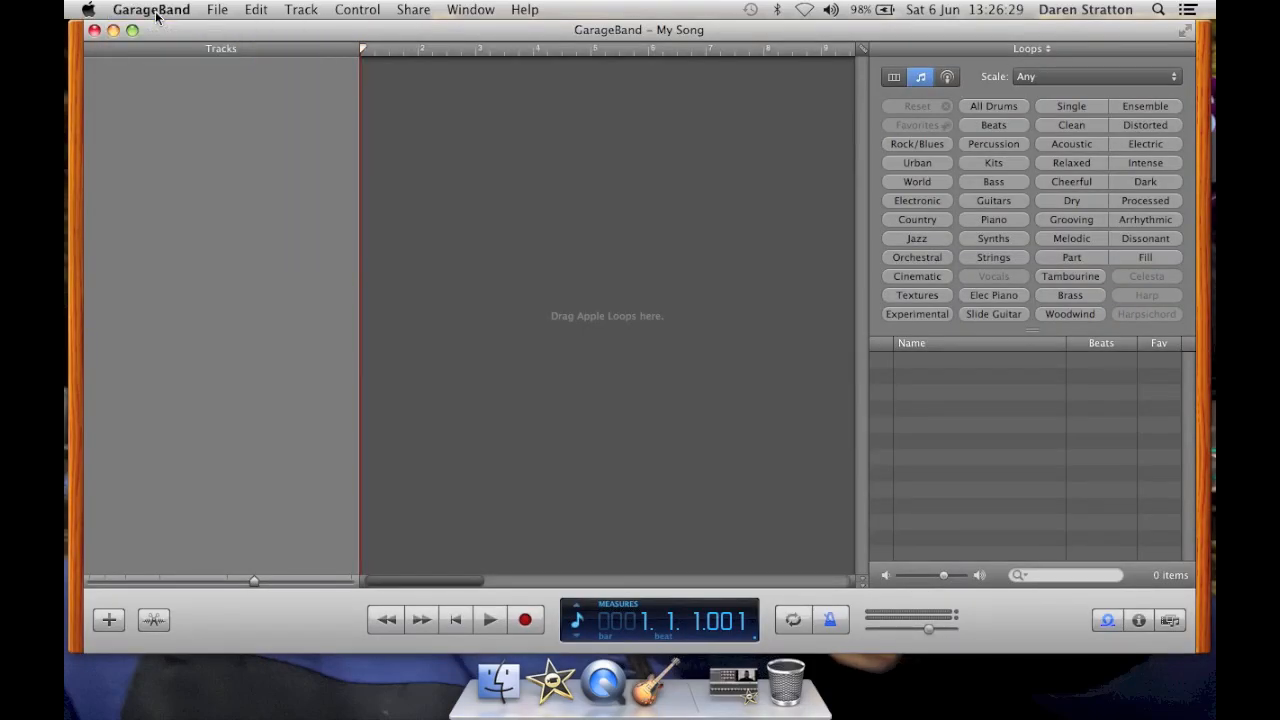
{"action": "left_click", "coordinate": [156, 16]}
{"action": "left_click", "coordinate": [170, 34]}
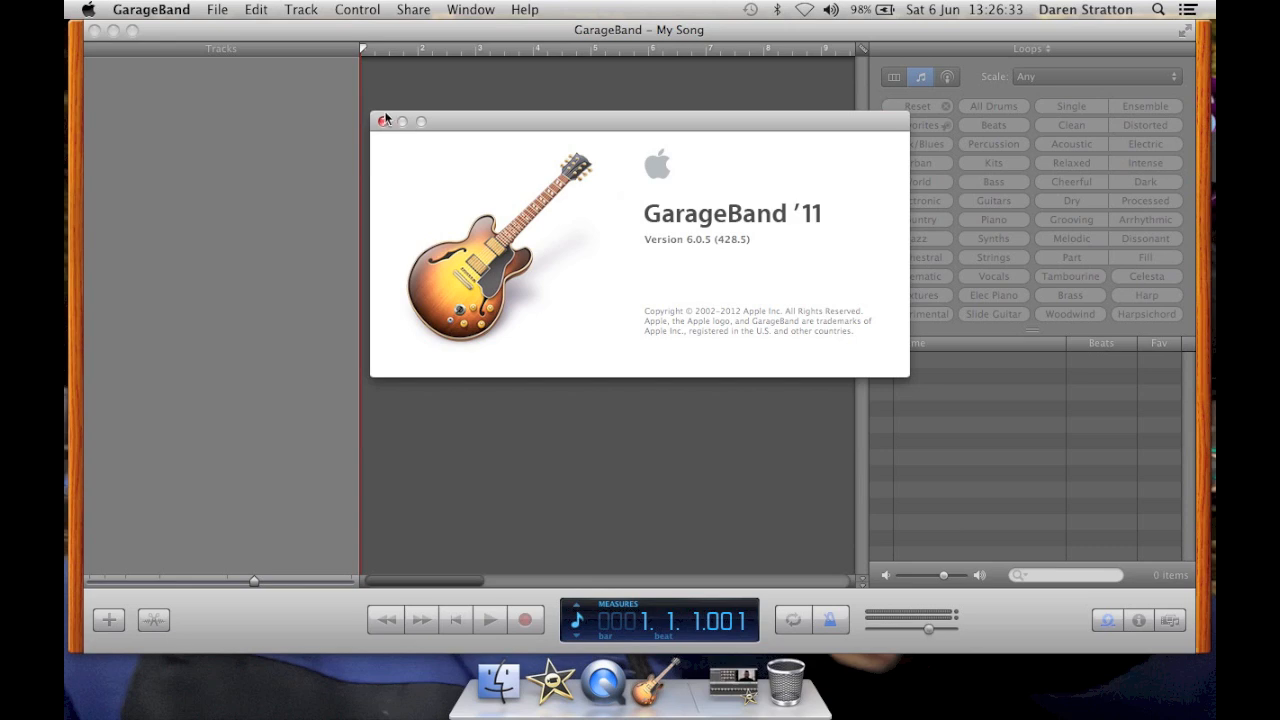
{"action": "left_click", "coordinate": [383, 124]}
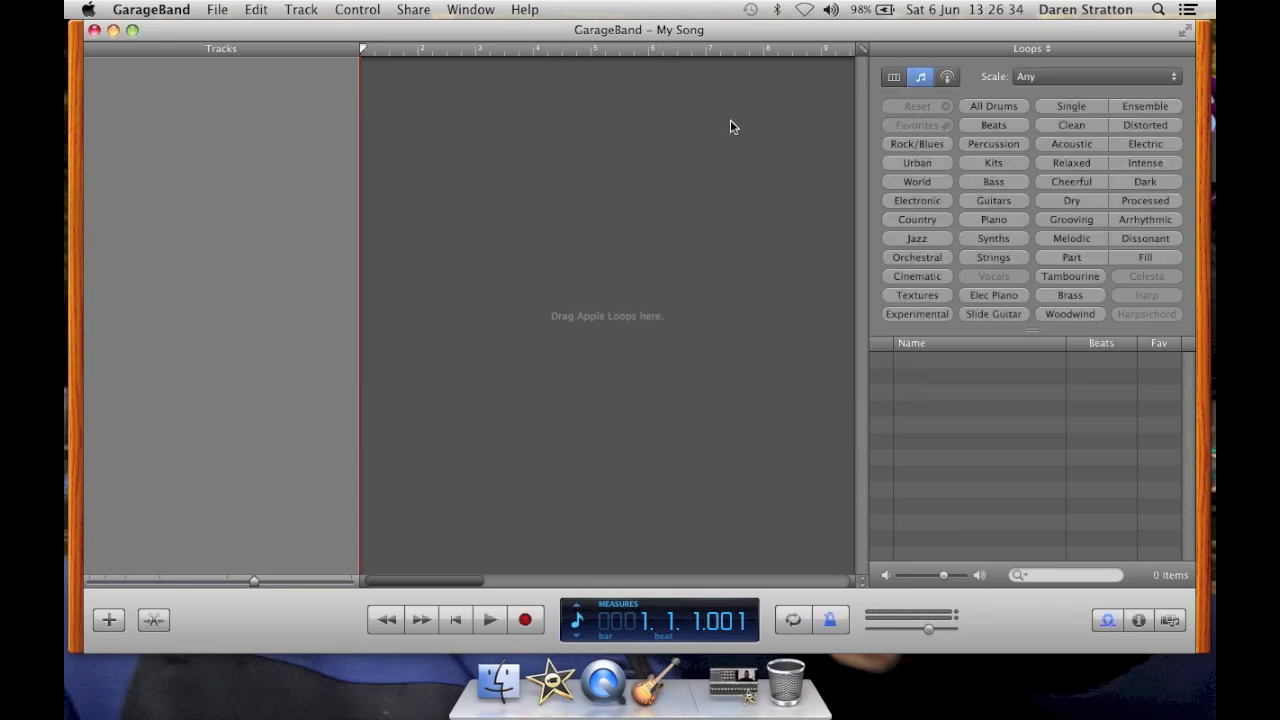
Filter the loops to Urban and preview Cop Show Clav 02, Cop Show Clav 01 and Electric Slap 01.
{"action": "left_click", "coordinate": [940, 162]}
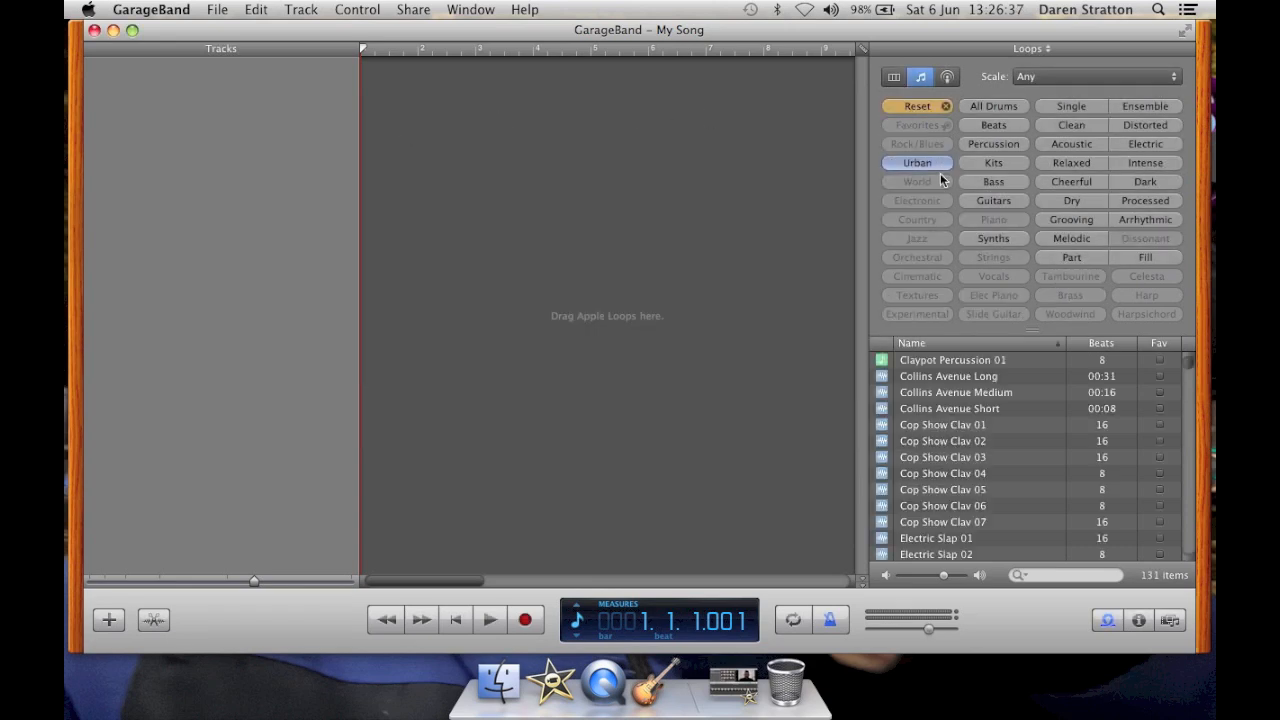
{"action": "left_click", "coordinate": [962, 440]}
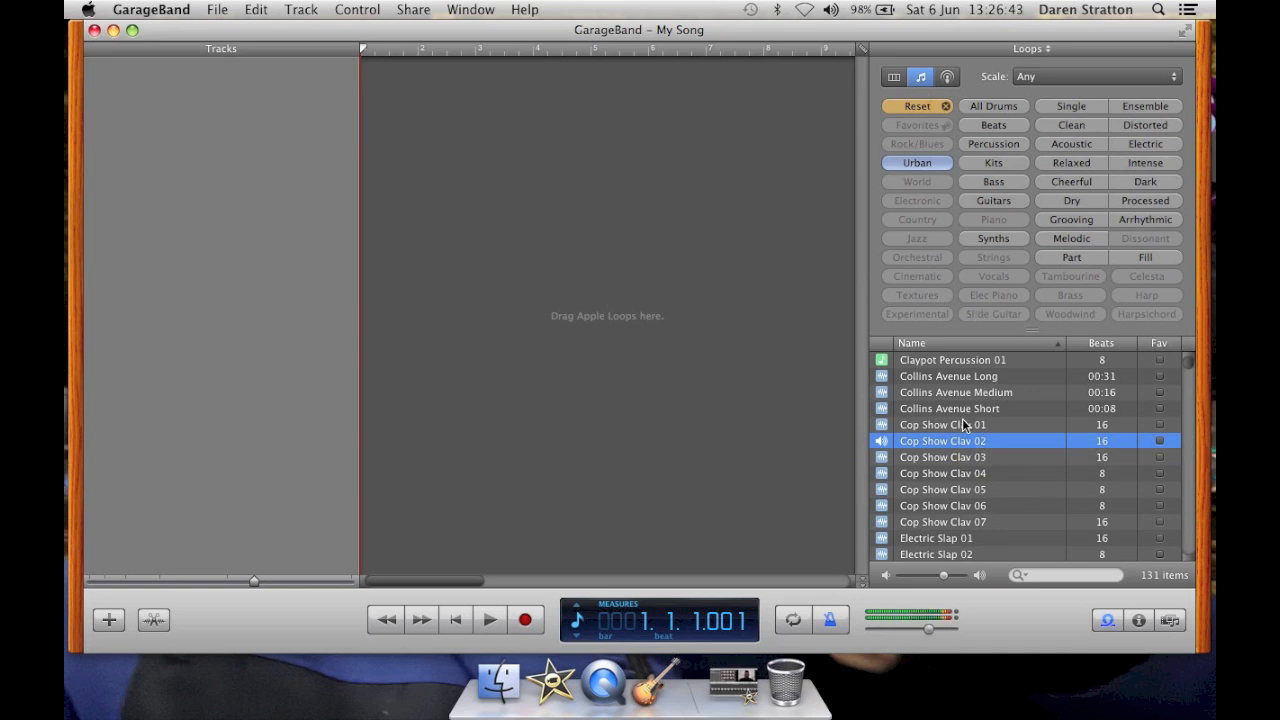
{"action": "left_click", "coordinate": [962, 425]}
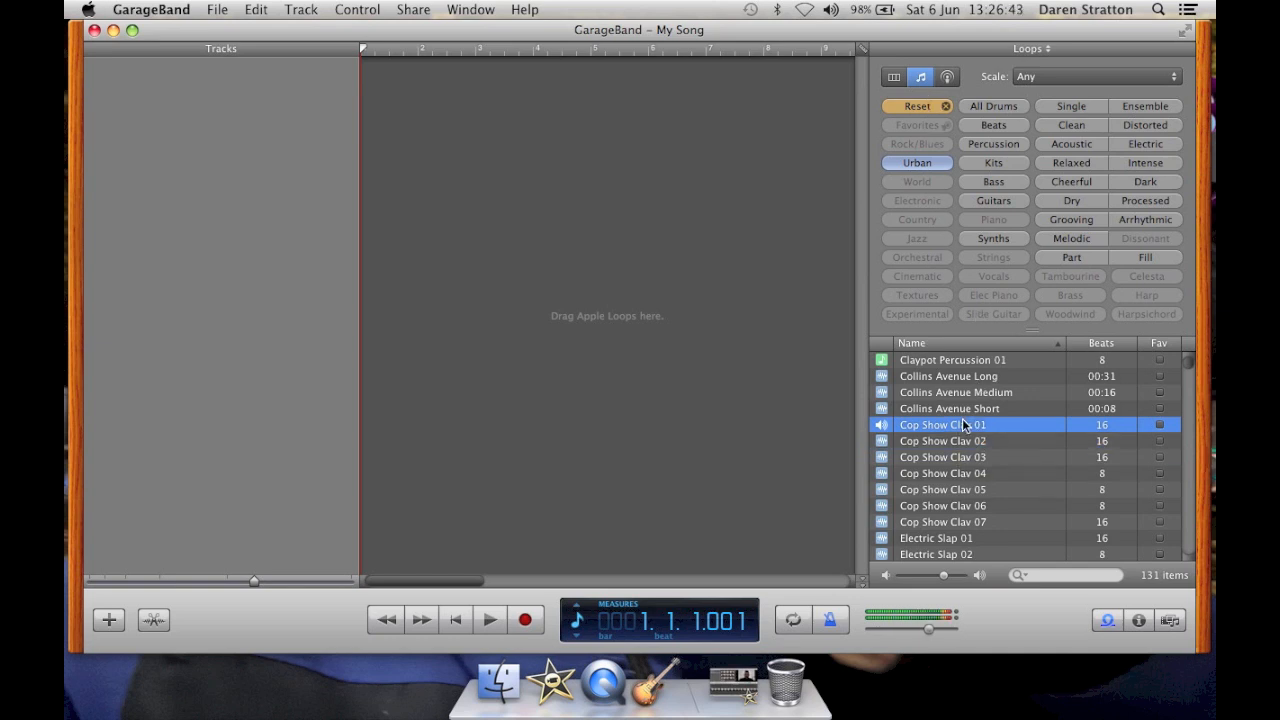
{"action": "left_click", "coordinate": [950, 540]}
Preview the Groovy Electric Bass 05 and Hip Hop Beat 01 loops further down the Urban list.
{"action": "scroll", "coordinate": [950, 545], "scroll_direction": "down", "scroll_amount": 3}
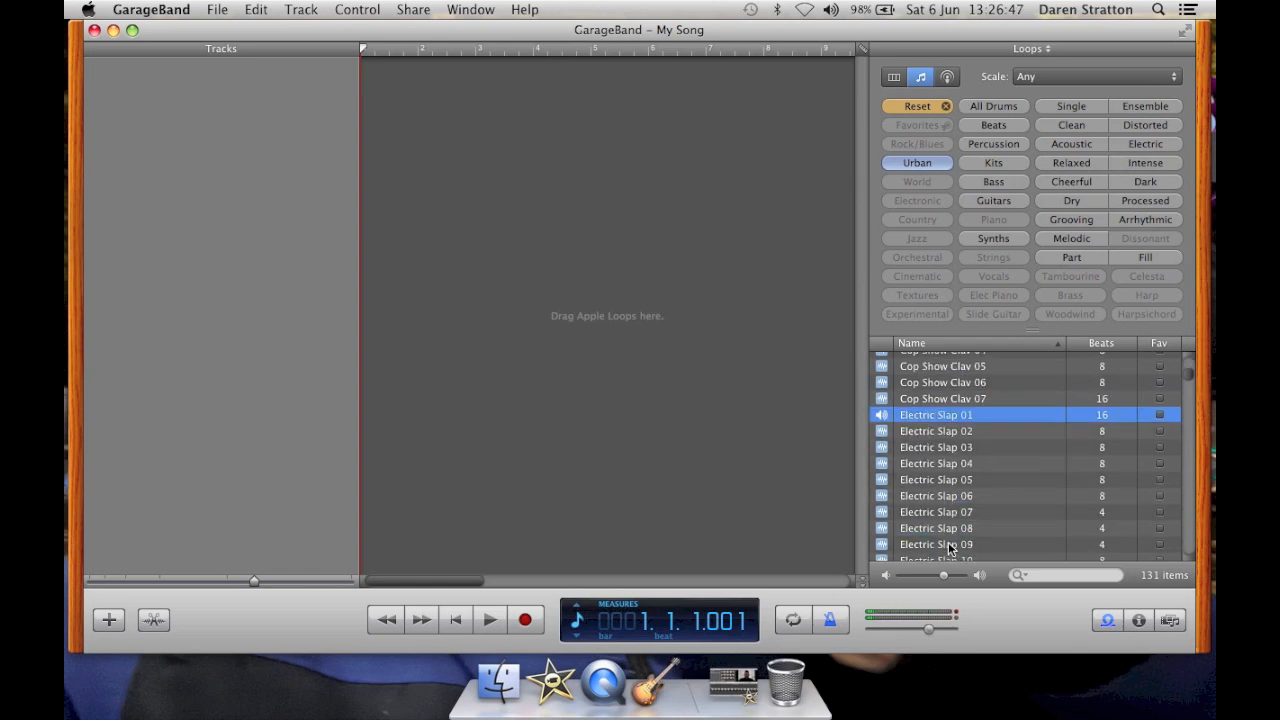
{"action": "left_click_drag", "start_coordinate": [1192, 375], "coordinate": [1189, 423]}
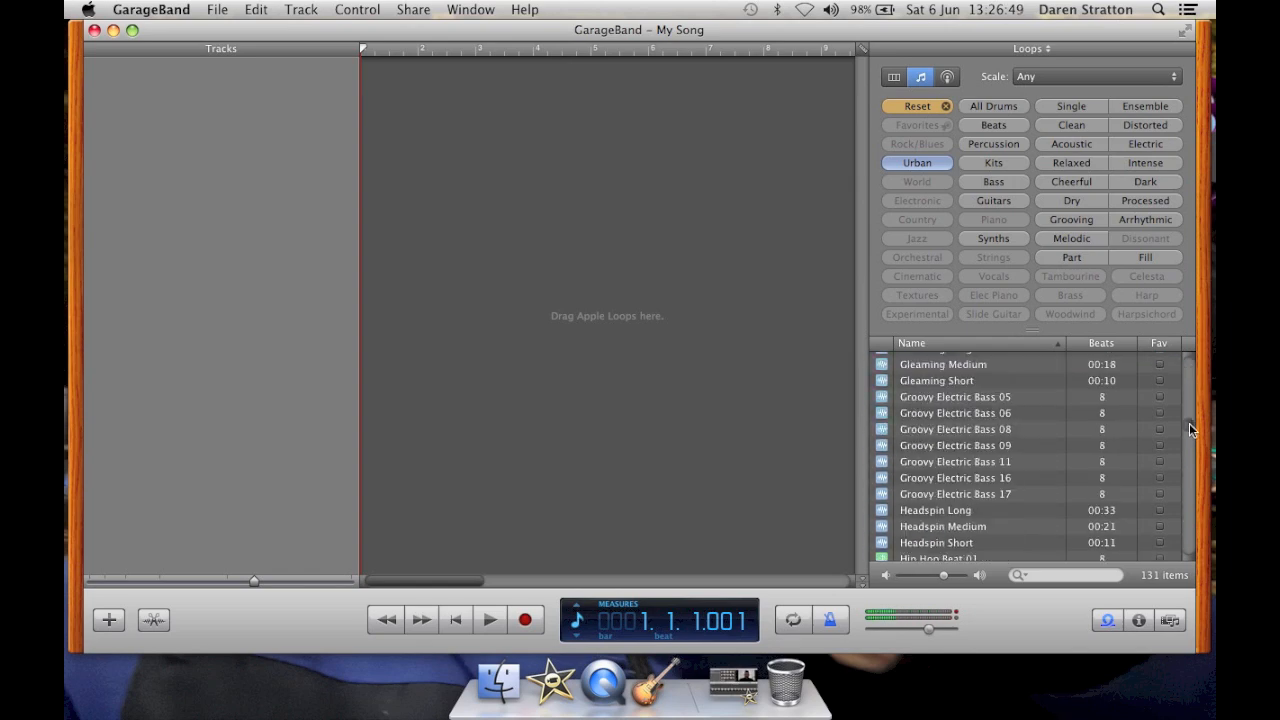
{"action": "left_click", "coordinate": [1002, 399]}
{"action": "scroll", "coordinate": [1187, 432], "scroll_direction": "down", "scroll_amount": 5}
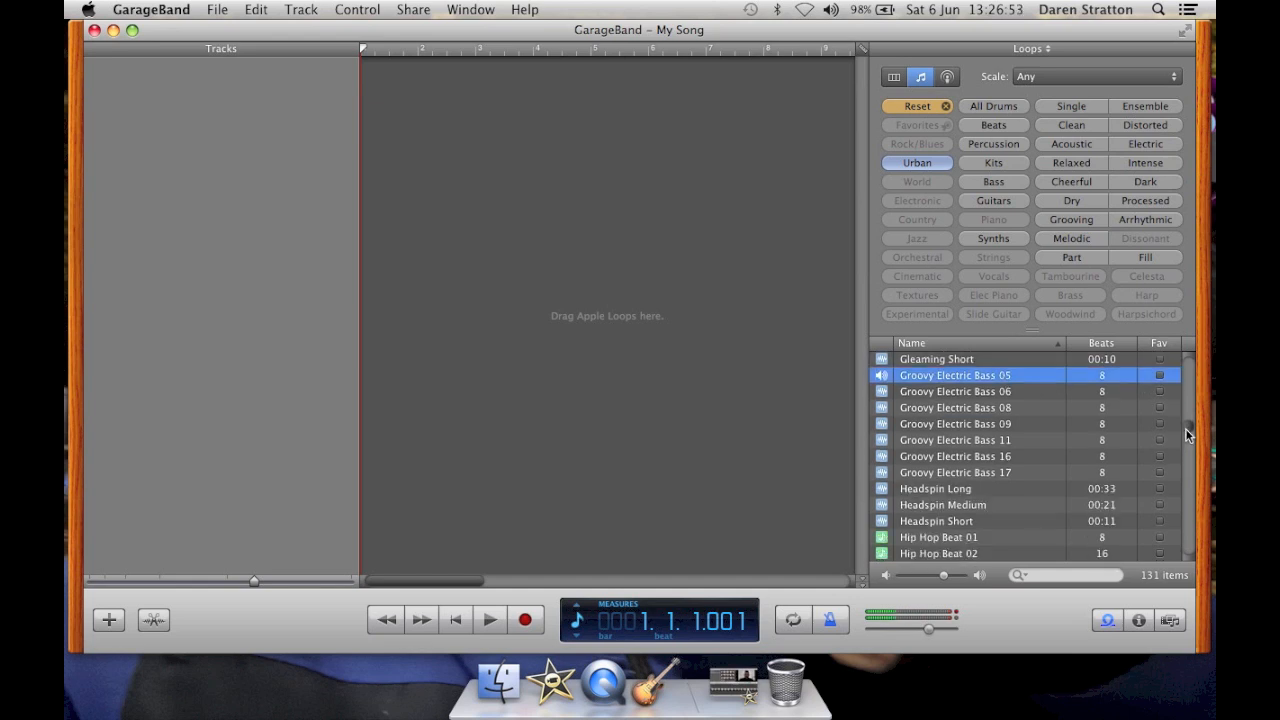
{"action": "left_click", "coordinate": [965, 399]}
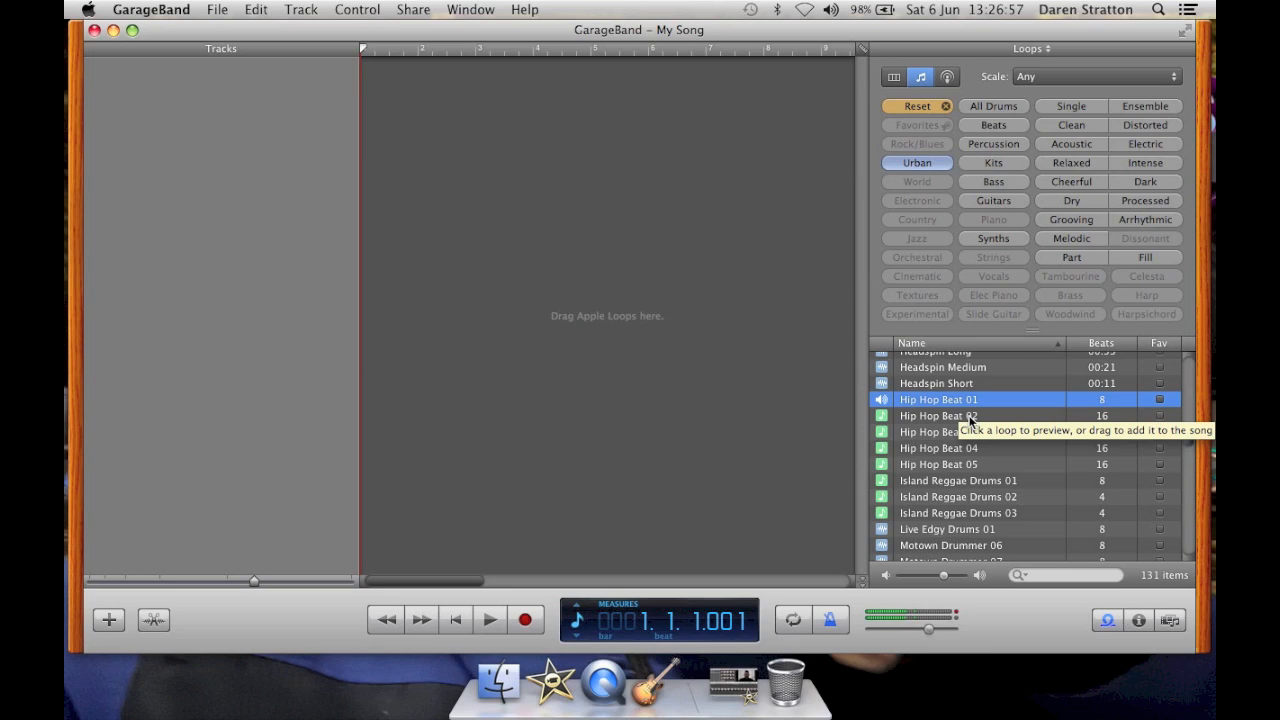
Add the Hip Hop Beat 02 loop as a new track and repeat it until about bar 13.
{"action": "left_click", "coordinate": [969, 416]}
{"action": "left_click_drag", "start_coordinate": [969, 418], "coordinate": [828, 83]}
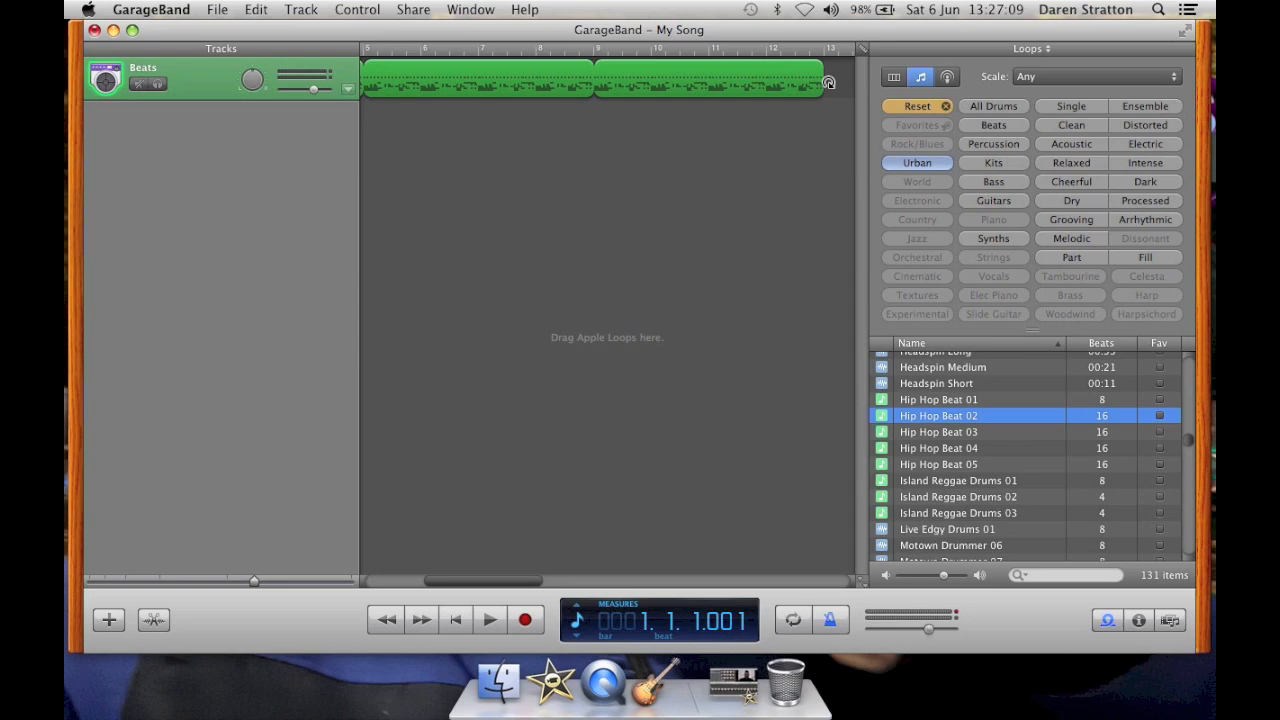
Play back the beat track with the metronome turned off, stop it and set the playhead back to bar 5.
{"action": "left_click", "coordinate": [364, 49]}
{"action": "key", "text": "space"}
{"action": "left_click", "coordinate": [833, 620]}
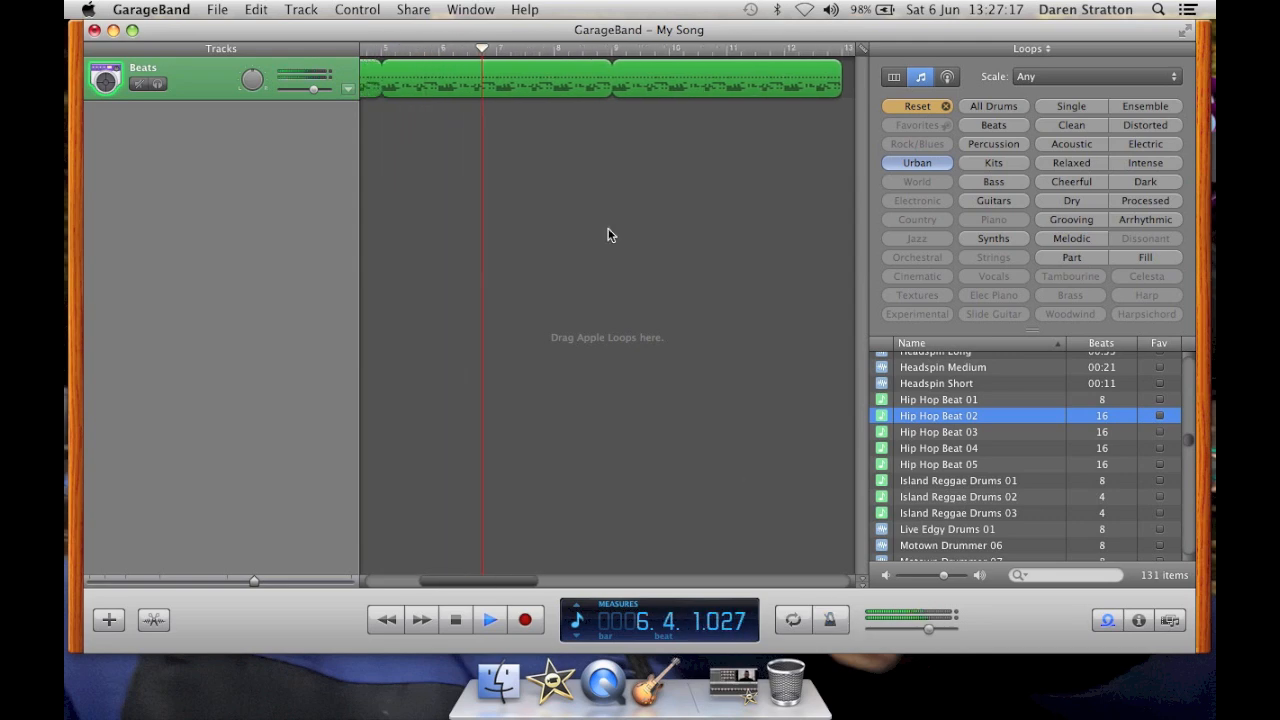
{"action": "key", "text": "space"}
{"action": "left_click", "coordinate": [388, 49]}
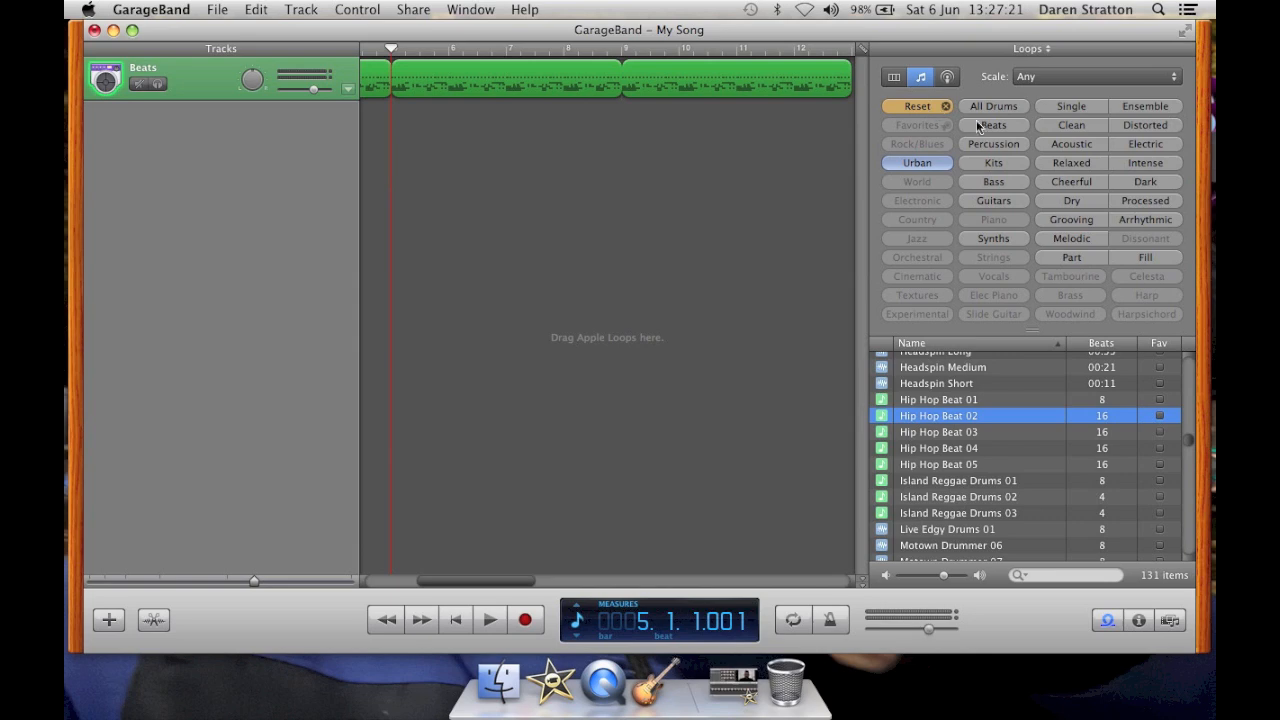
Filter the loops to Synths instead of Urban and preview the entries from 80s Dance Bass Synth 06 through 80s Pop Synthesizer 01.
{"action": "left_click", "coordinate": [940, 108]}
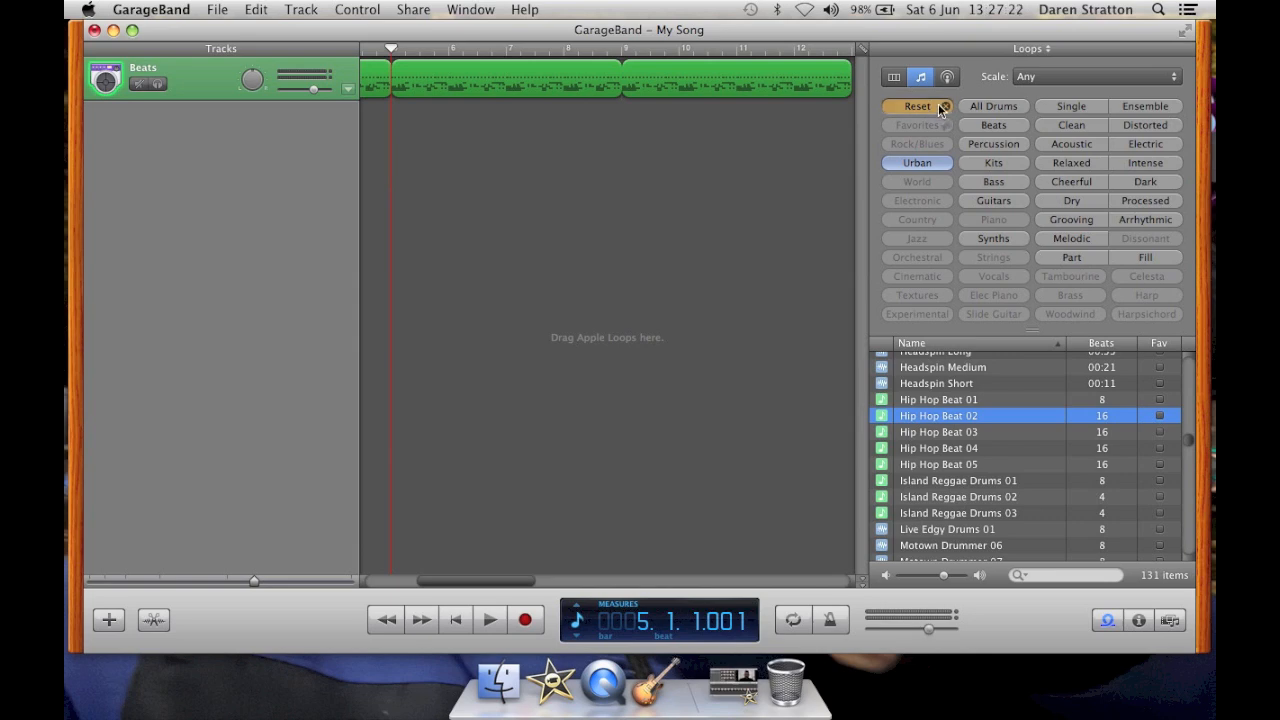
{"action": "left_click", "coordinate": [995, 241]}
{"action": "left_click", "coordinate": [954, 359]}
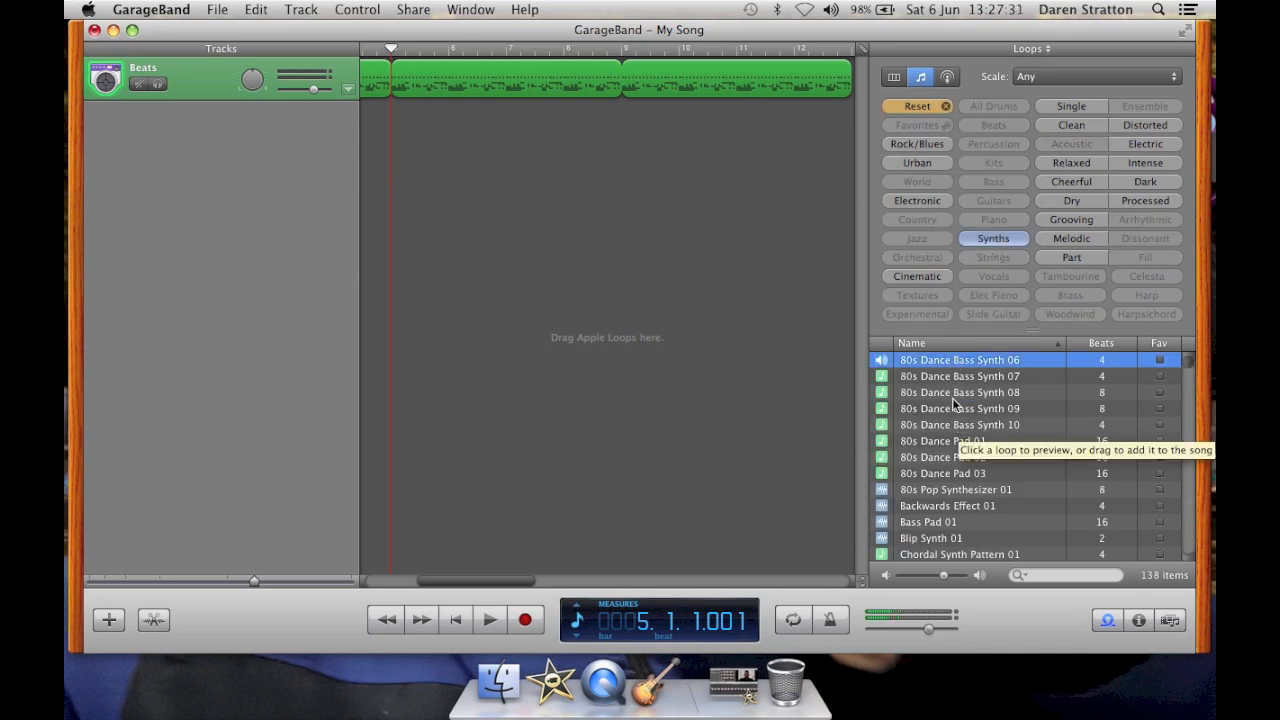
{"action": "left_click", "coordinate": [955, 378]}
{"action": "key", "text": "Down"}
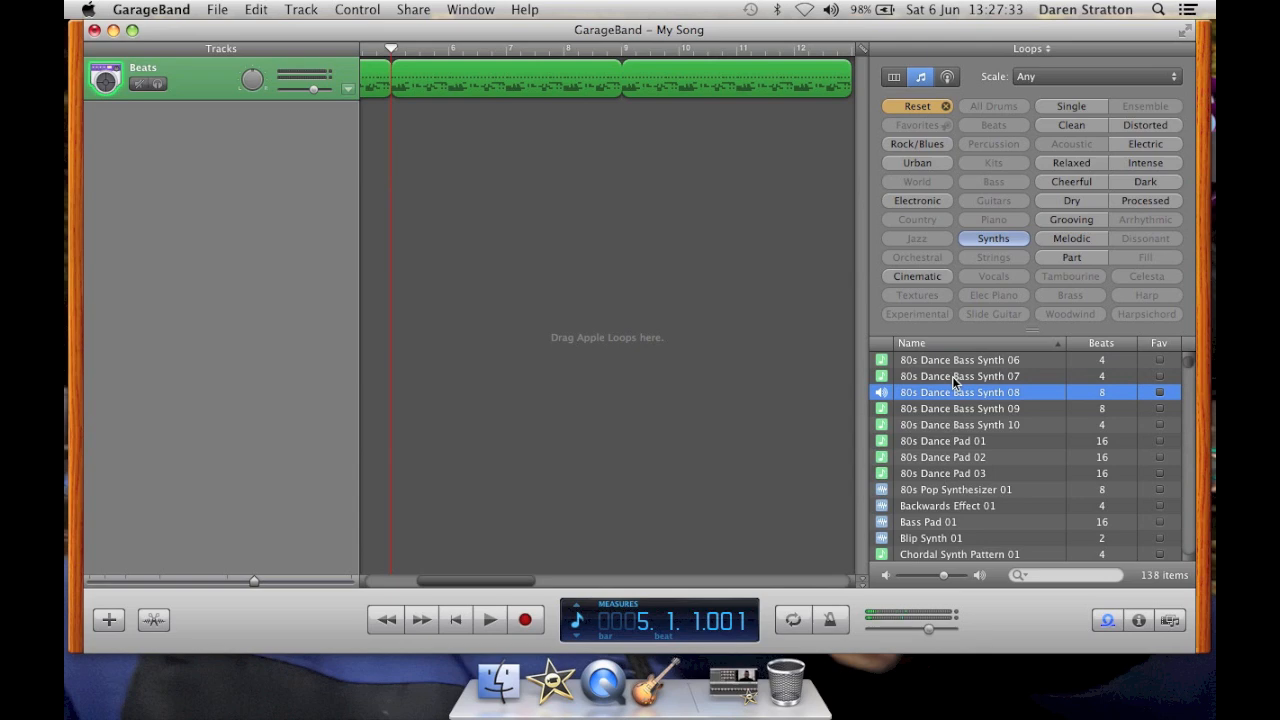
{"action": "key", "text": "Down"}
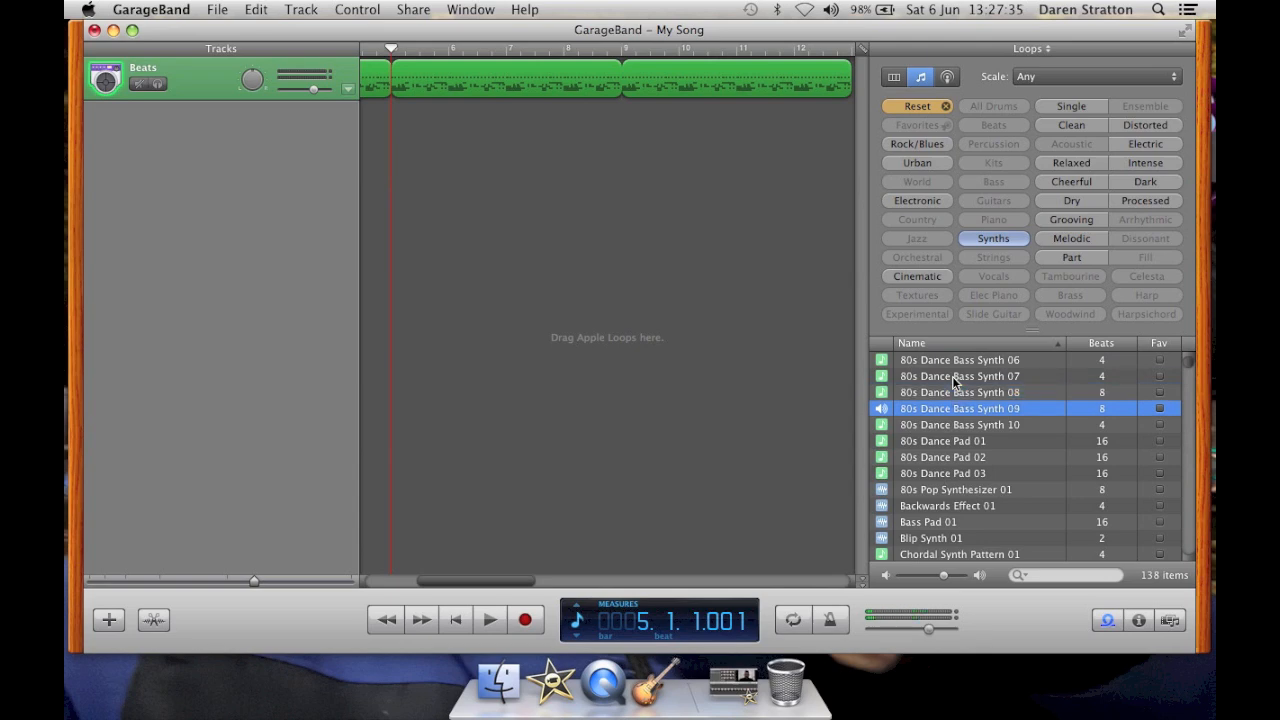
{"action": "key", "text": "Down"}
{"action": "key", "text": "Down"}
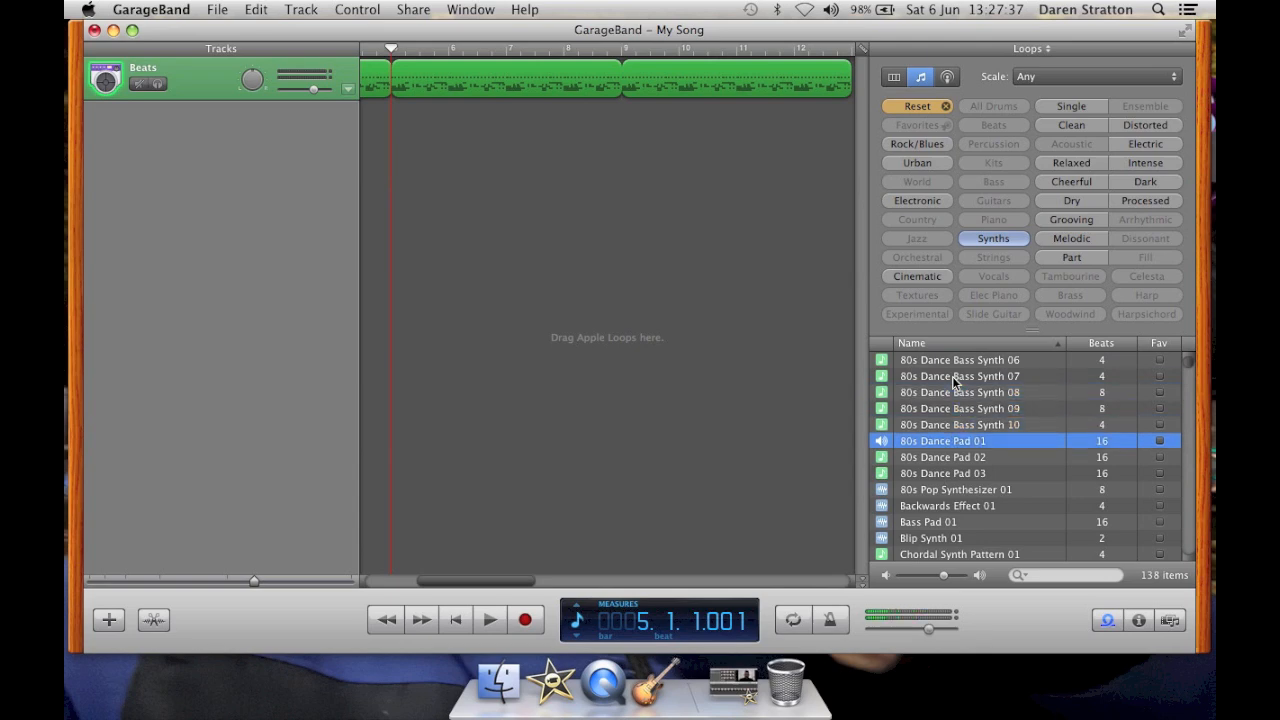
{"action": "key", "text": "Down"}
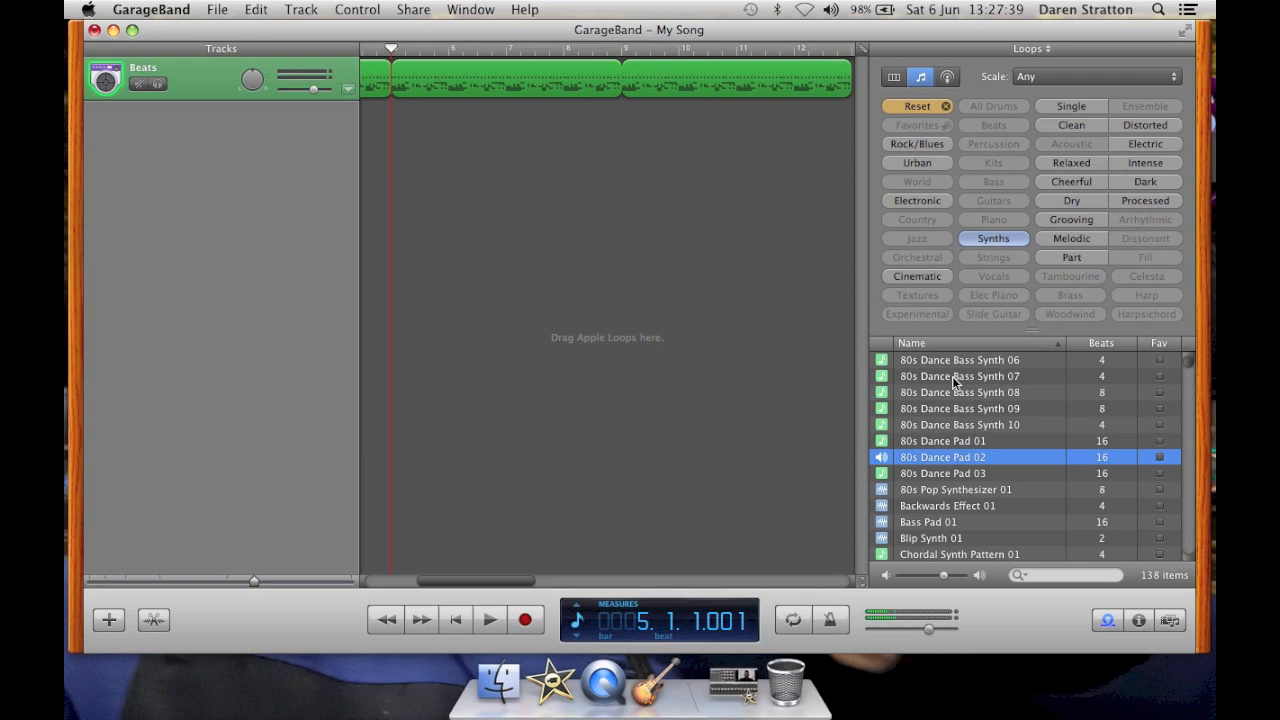
{"action": "key", "text": "Down"}
{"action": "key", "text": "Down"}
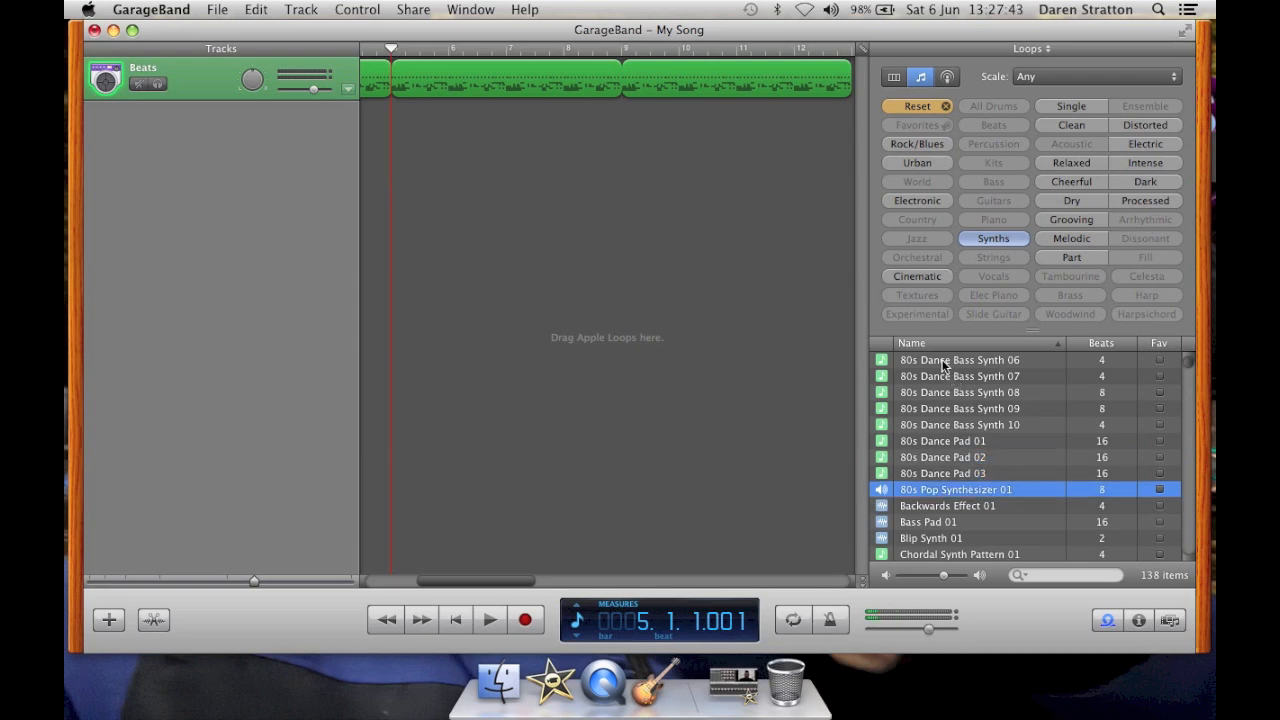
Add the 80s Pop Synthesizer 01 loop as a new track repeating from bar 5 and play back both tracks from there.
{"action": "left_click_drag", "start_coordinate": [955, 489], "coordinate": [831, 121]}
{"action": "key", "text": "space"}
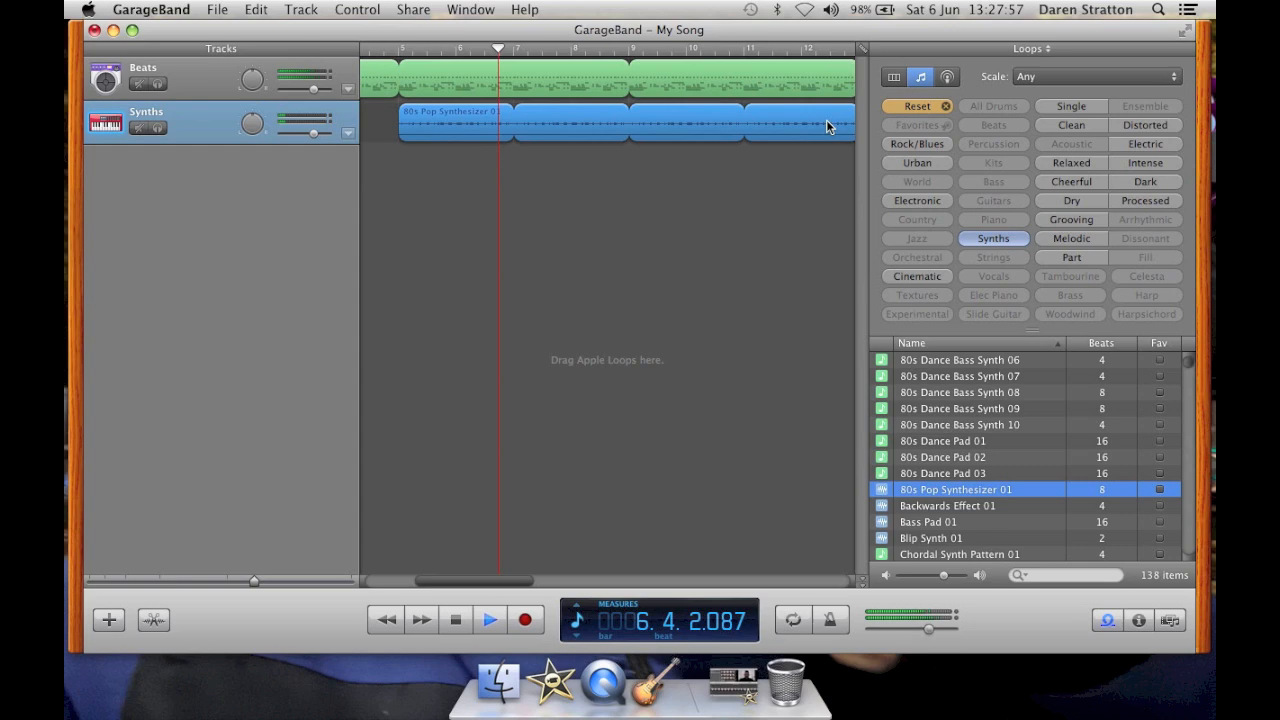
{"action": "key", "text": "space"}
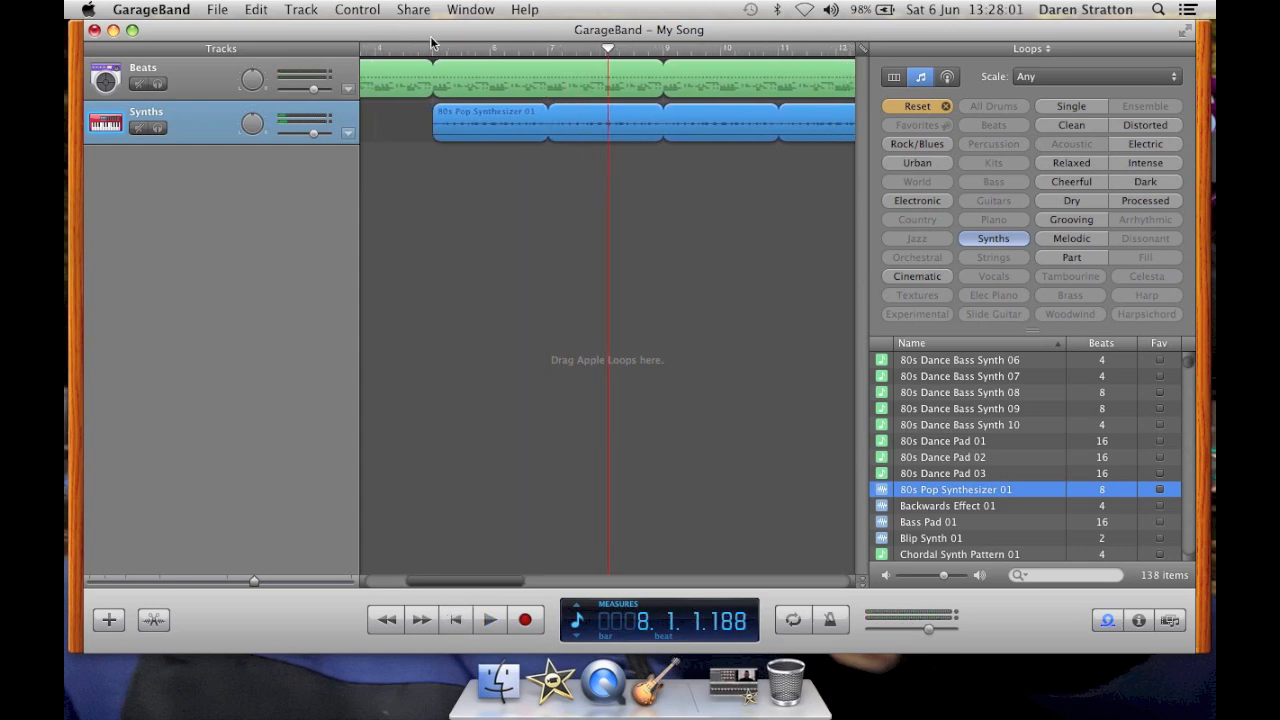
{"action": "left_click", "coordinate": [434, 49]}
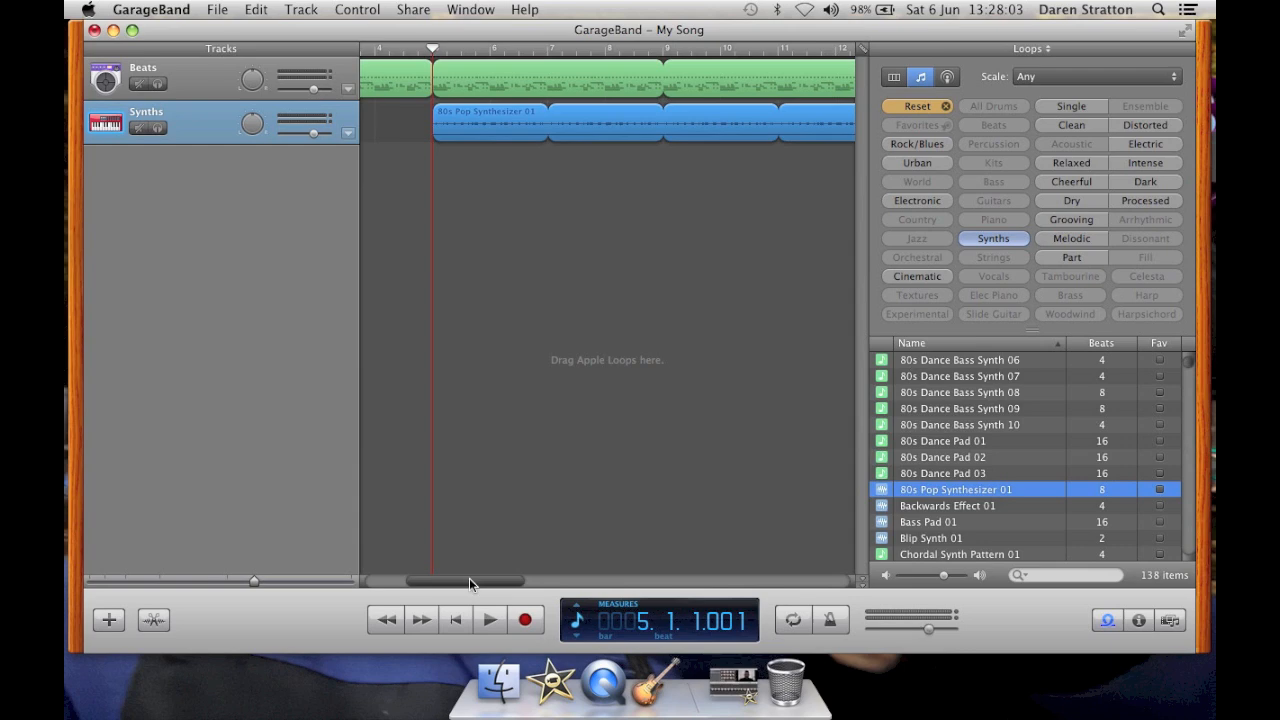
Repeat the Beats loop until about bar 29 and extend the Synths loop alongside it.
{"action": "left_click_drag", "start_coordinate": [471, 581], "coordinate": [590, 588]}
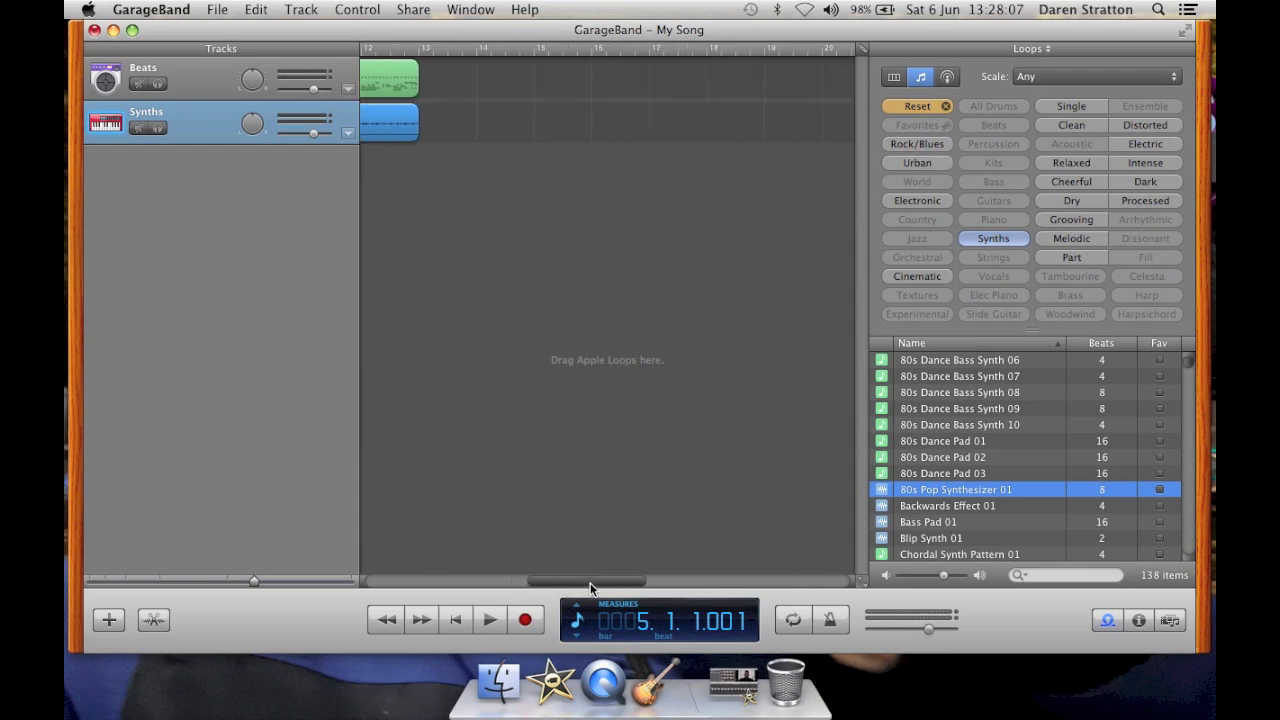
{"action": "left_click_drag", "start_coordinate": [419, 72], "coordinate": [817, 90]}
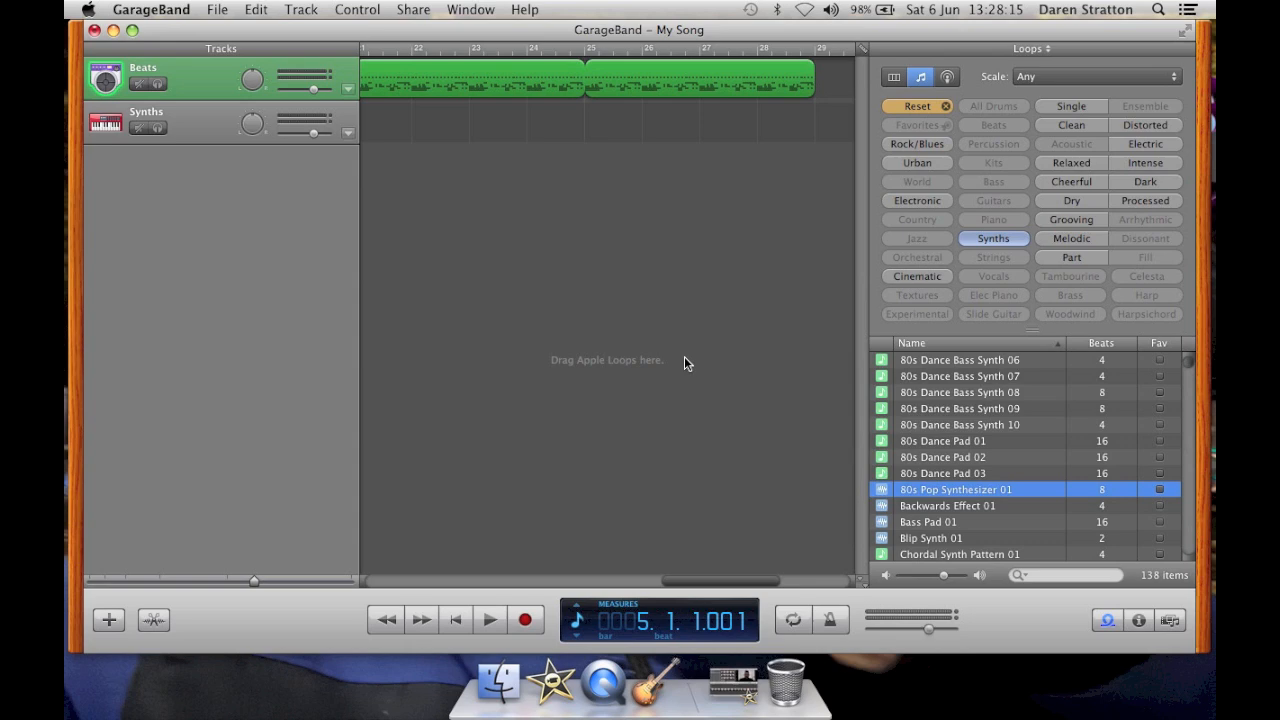
{"action": "left_click_drag", "start_coordinate": [688, 578], "coordinate": [528, 578]}
{"action": "left_click_drag", "start_coordinate": [490, 114], "coordinate": [818, 134]}
Move the playhead to the start of bar 13.
{"action": "left_click_drag", "start_coordinate": [696, 581], "coordinate": [487, 564]}
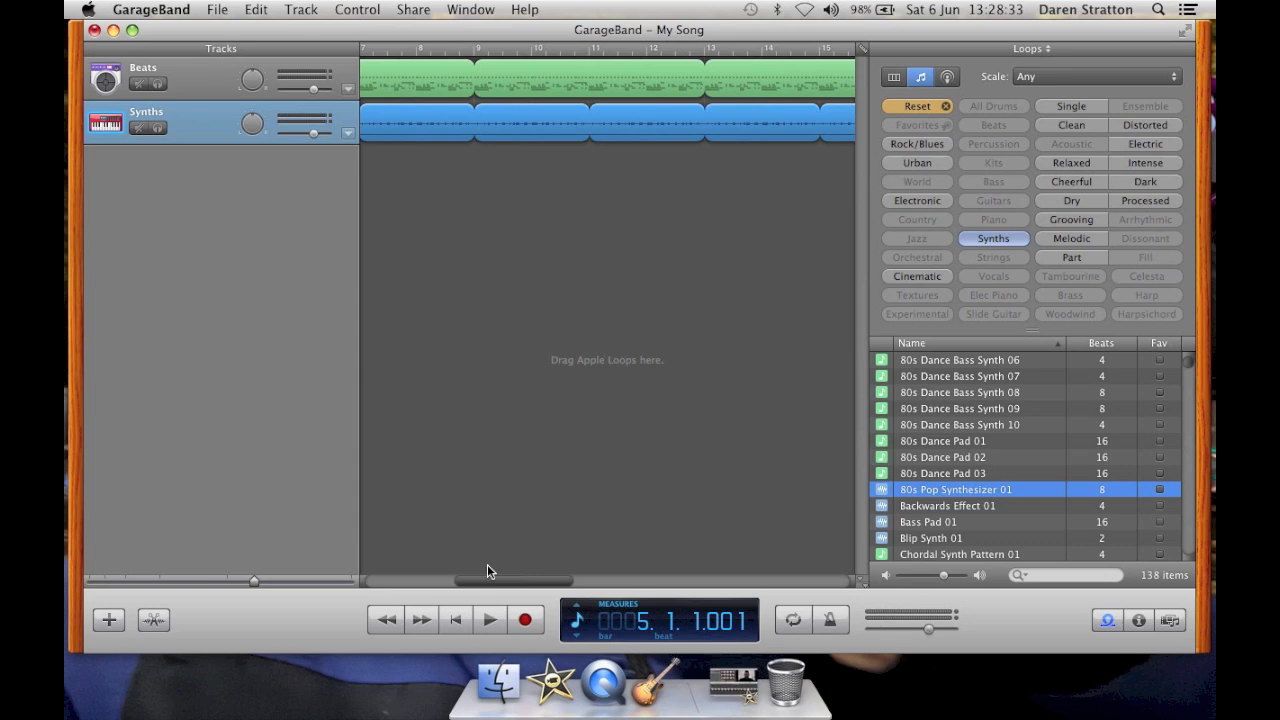
{"action": "left_click", "coordinate": [703, 57]}
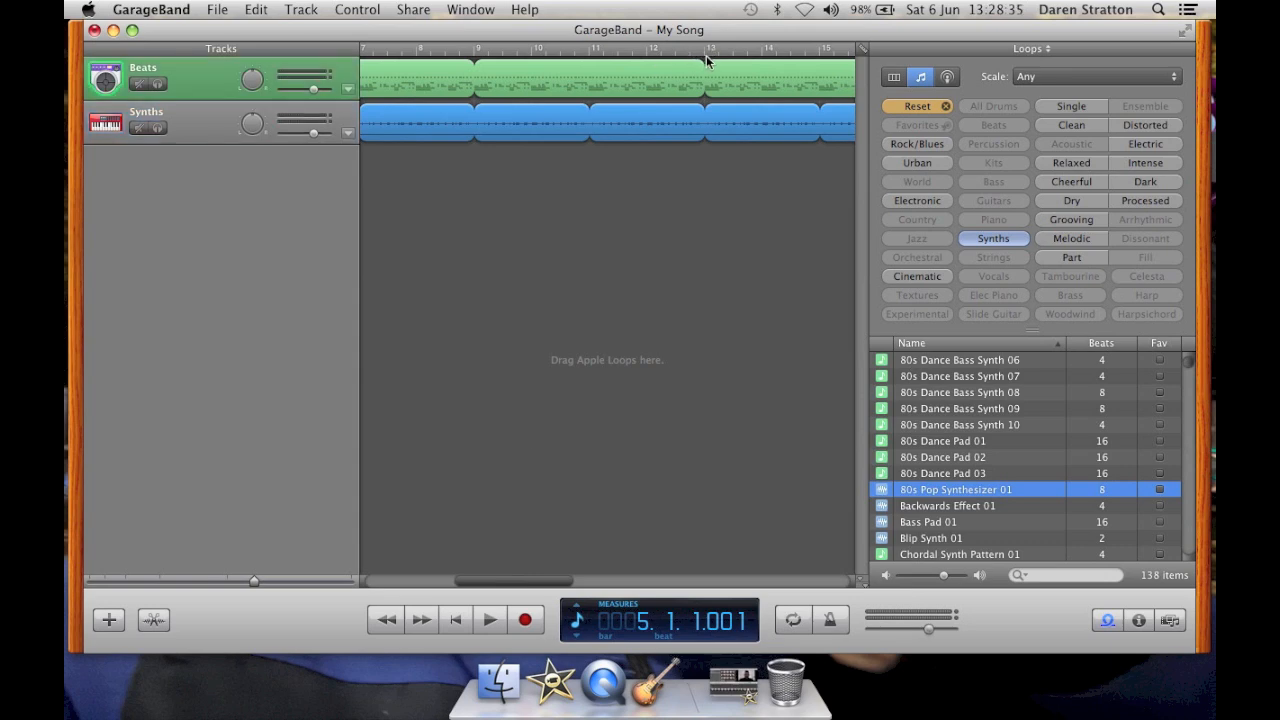
{"action": "left_click", "coordinate": [706, 48]}
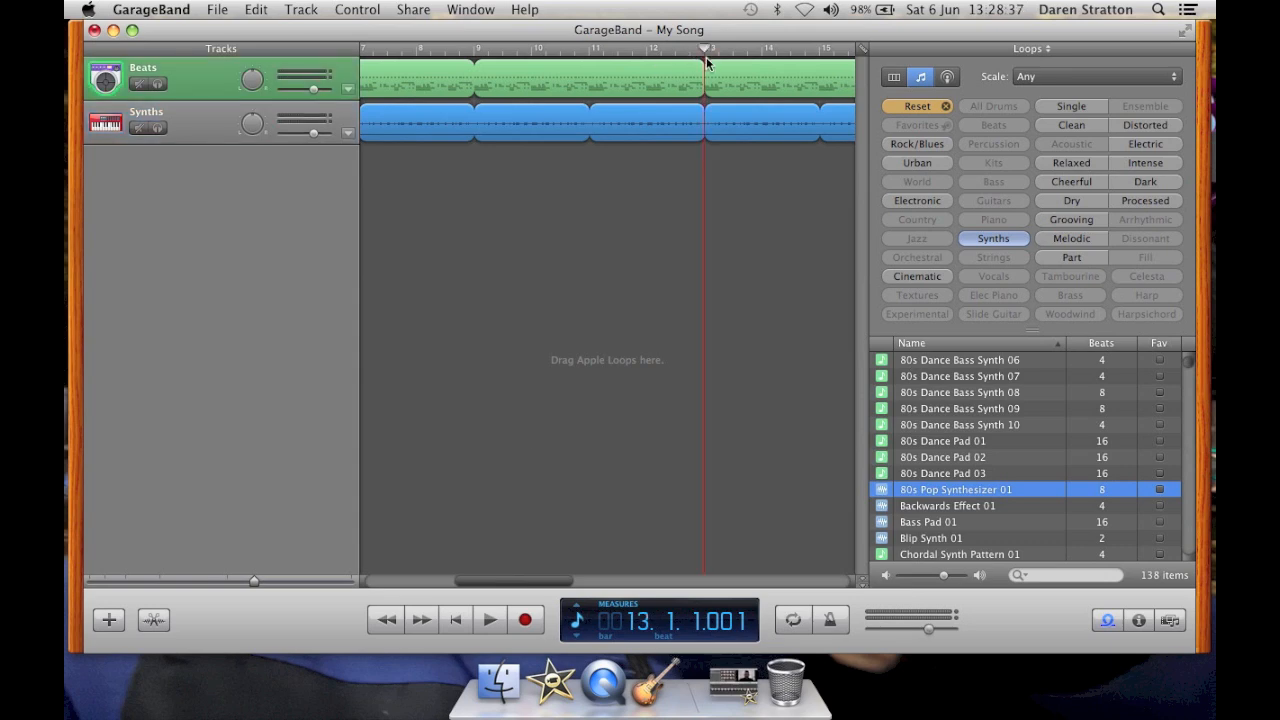
{"action": "left_click_drag", "start_coordinate": [546, 583], "coordinate": [601, 578]}
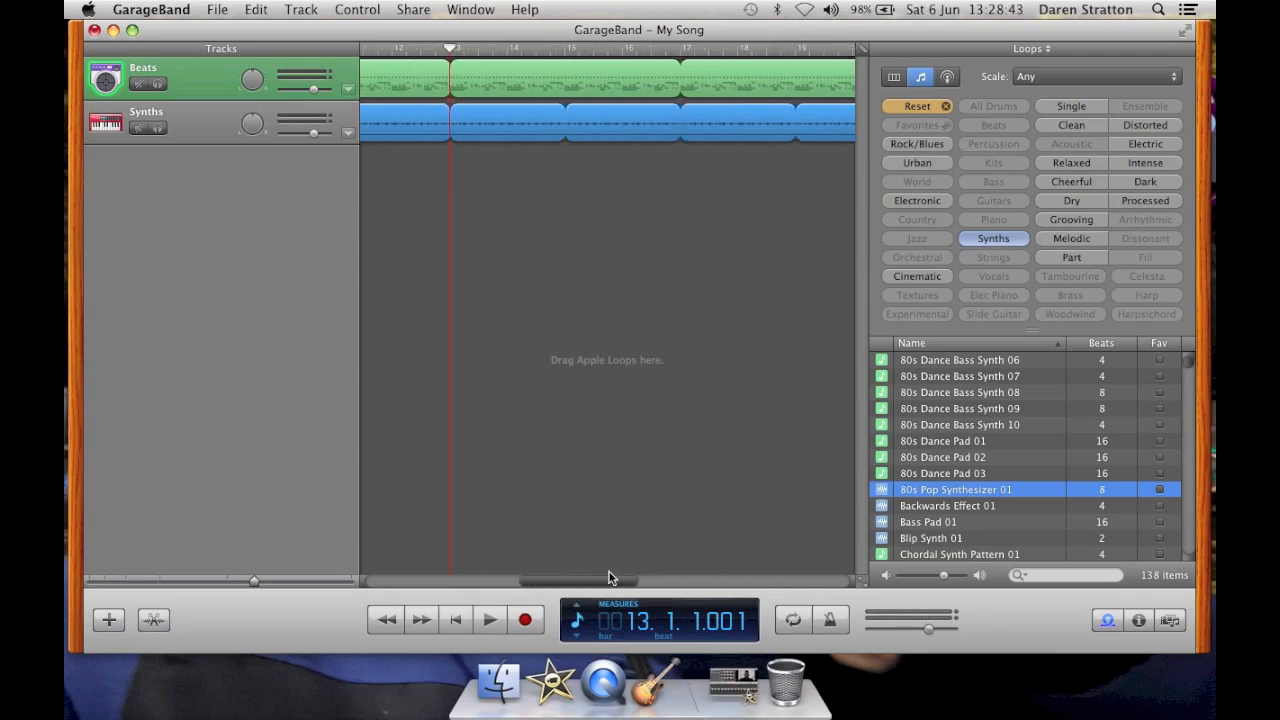
Reset the Synths filter, narrow the loops to melodic Strings and preview Eastern Santoor 01 and 02.
{"action": "scroll", "coordinate": [988, 473], "scroll_direction": "down", "scroll_amount": 5}
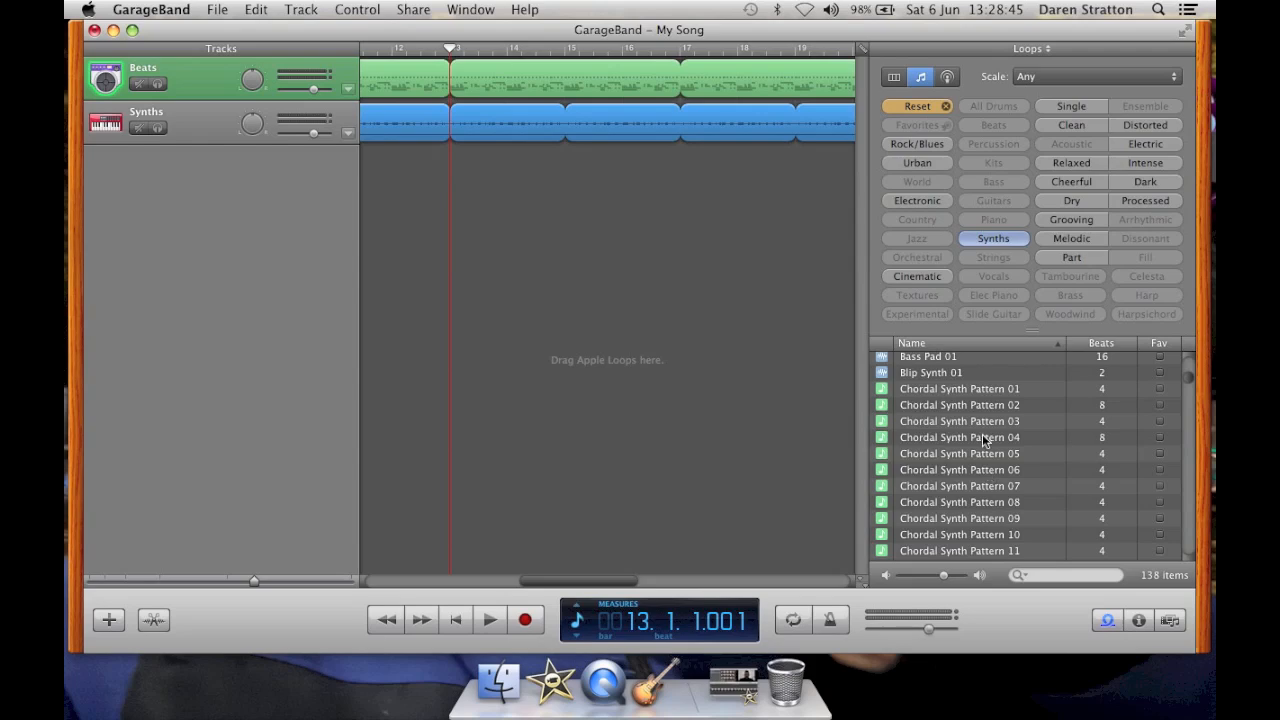
{"action": "left_click", "coordinate": [934, 107]}
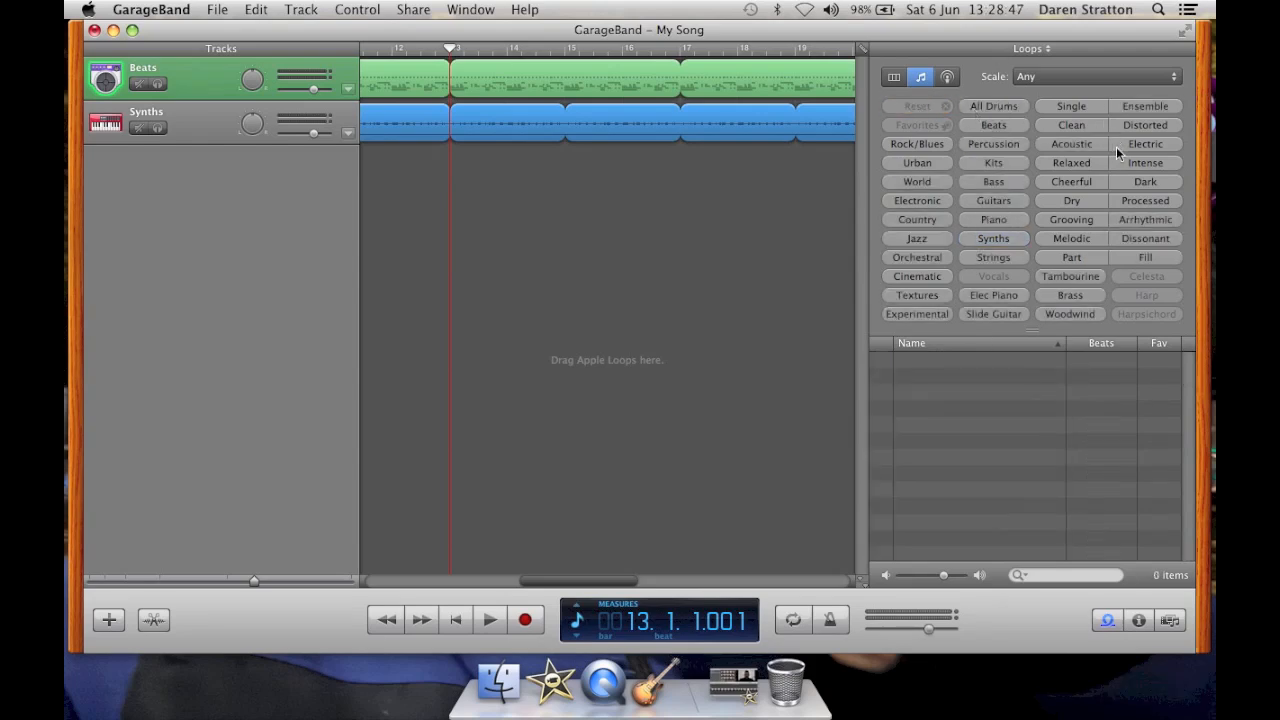
{"action": "left_click", "coordinate": [1001, 260]}
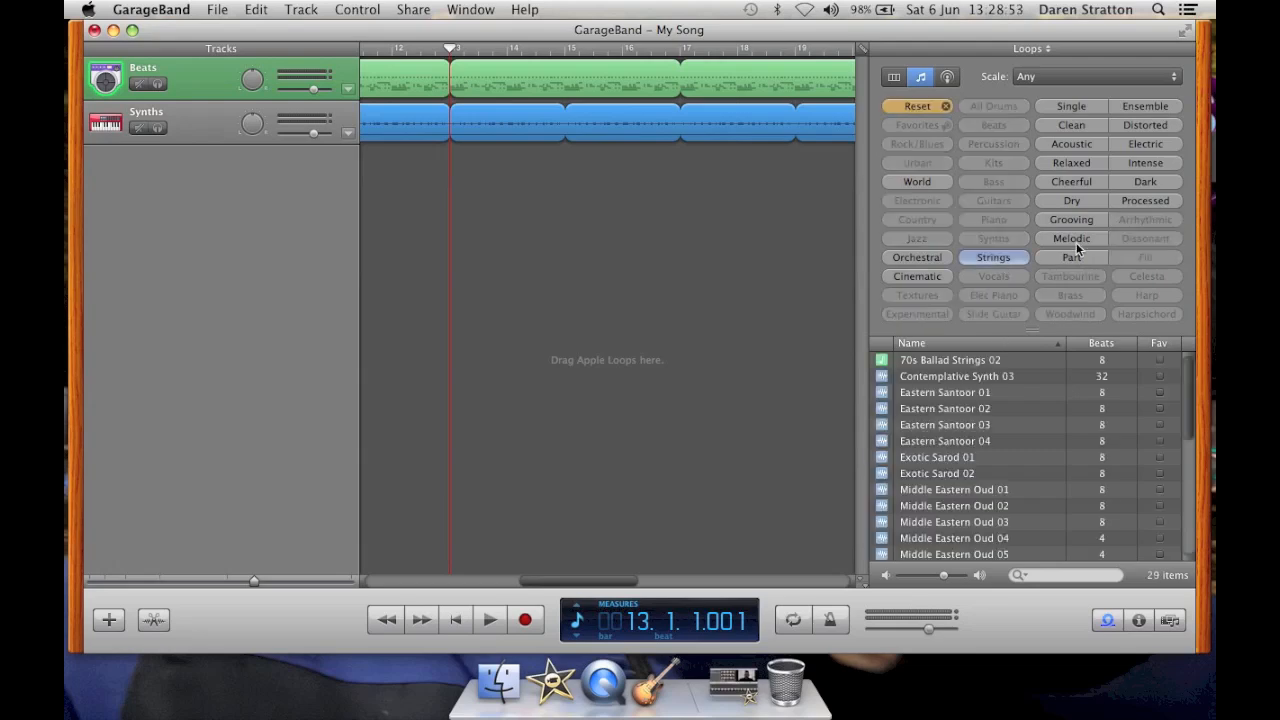
{"action": "left_click", "coordinate": [1071, 238]}
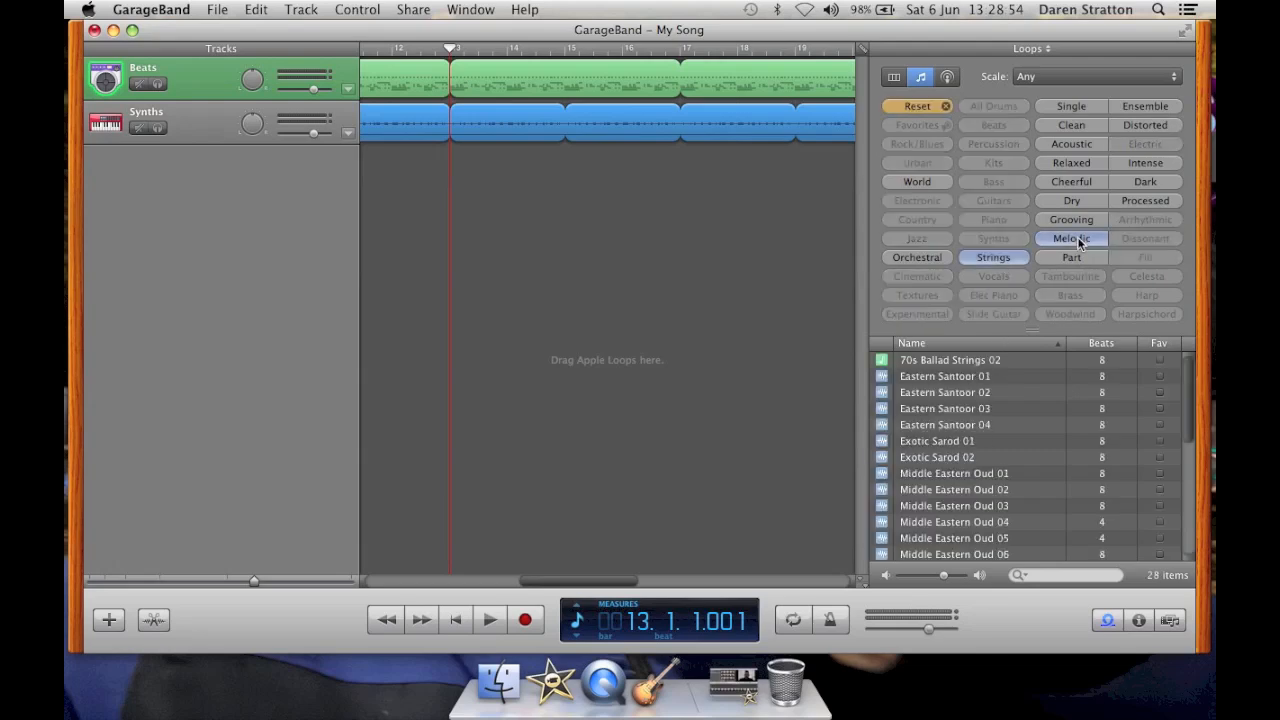
{"action": "left_click", "coordinate": [928, 377]}
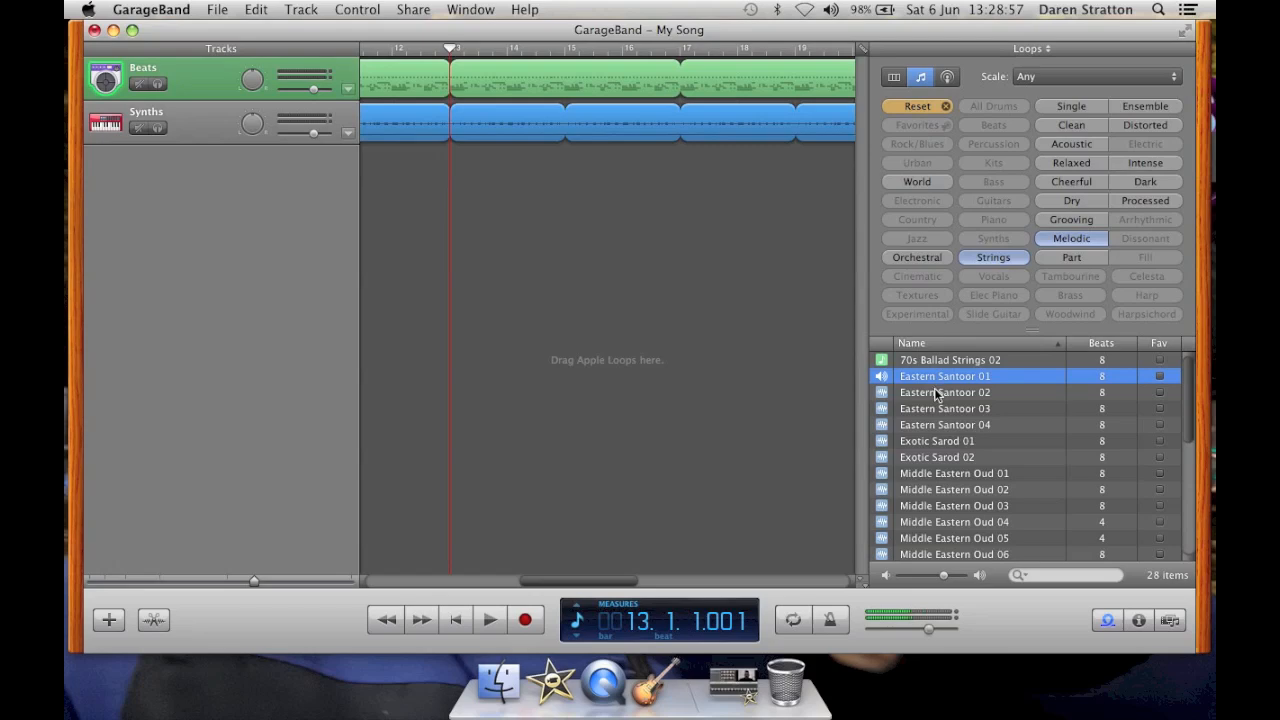
{"action": "left_click", "coordinate": [936, 393]}
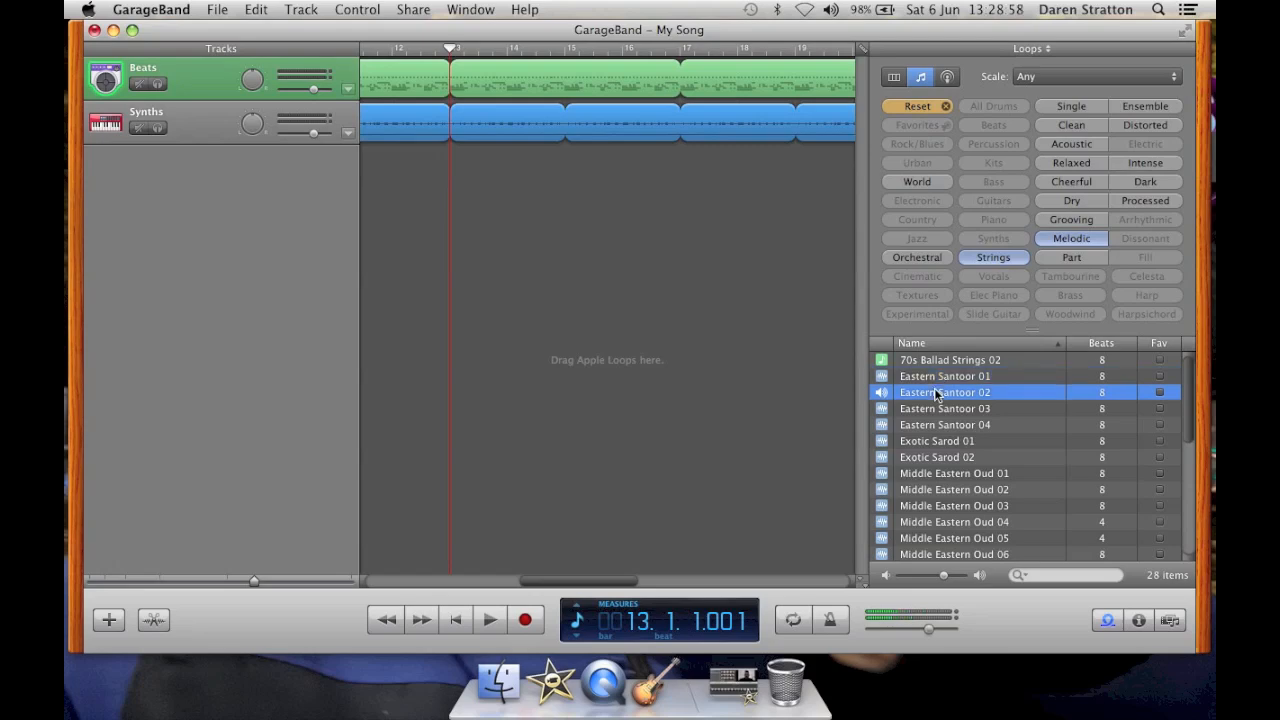
Filter the loops to Bass only and preview 80s Dance Bass Synth 05, Classic Rock Fretless 01 and Cool Upright Bass 06.
{"action": "left_click", "coordinate": [932, 103]}
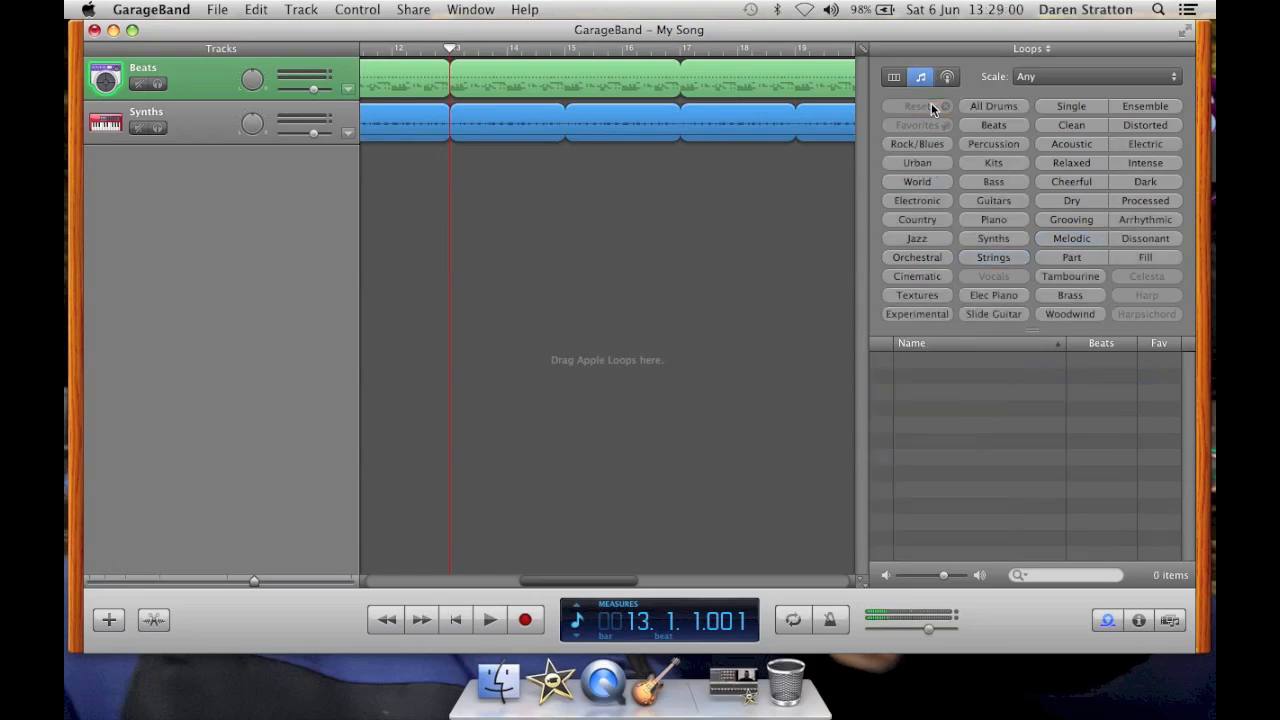
{"action": "left_click", "coordinate": [989, 186]}
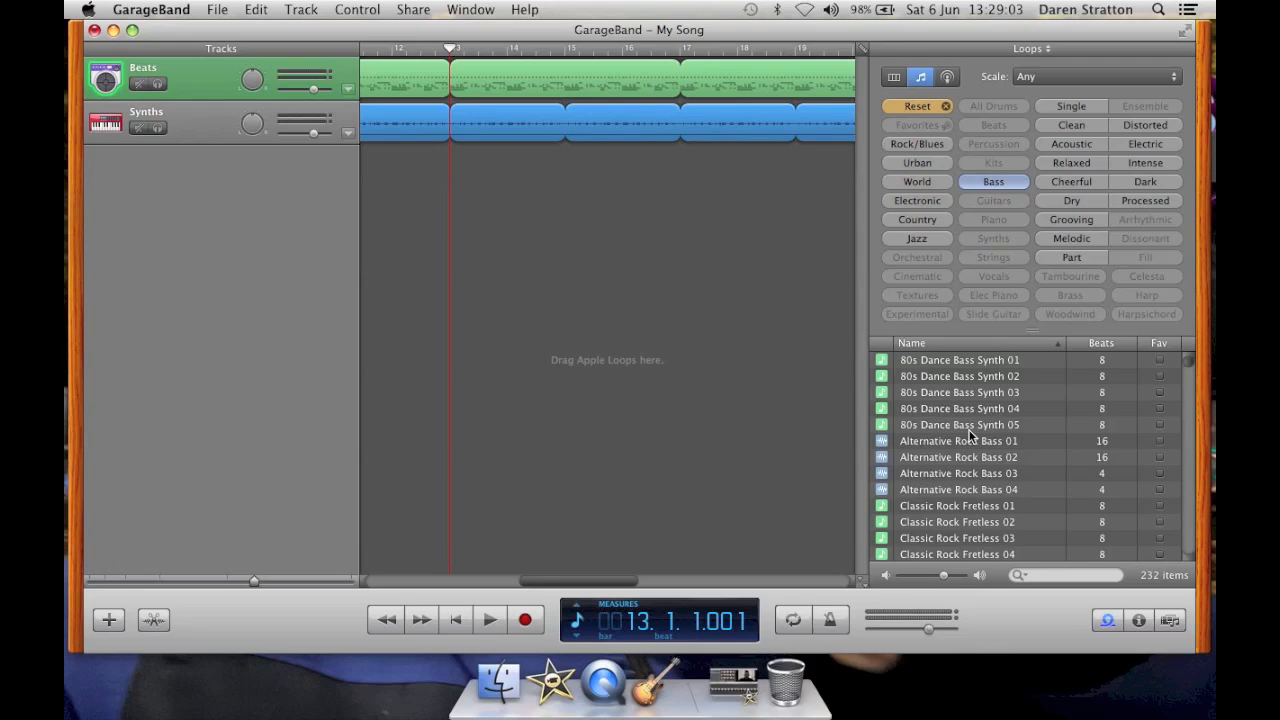
{"action": "left_click", "coordinate": [966, 428]}
{"action": "scroll", "coordinate": [968, 440], "scroll_direction": "down", "scroll_amount": 1}
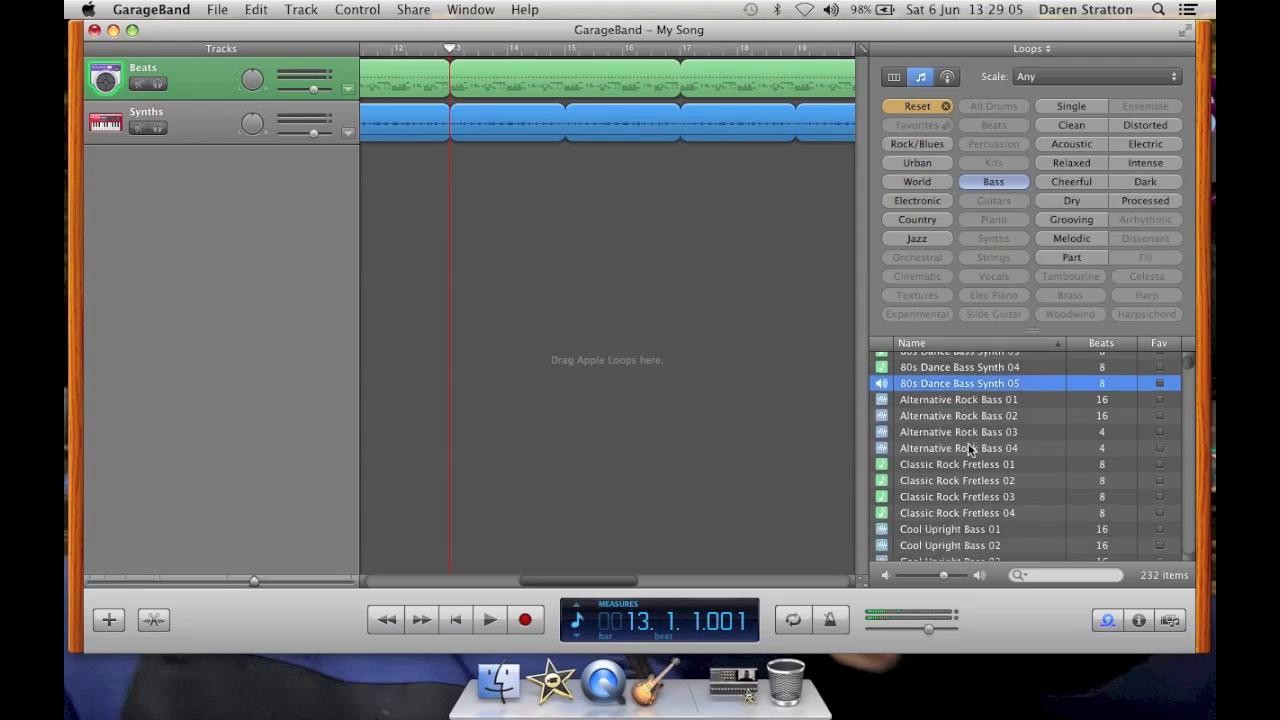
{"action": "left_click", "coordinate": [968, 464]}
{"action": "scroll", "coordinate": [968, 464], "scroll_direction": "down", "scroll_amount": 3}
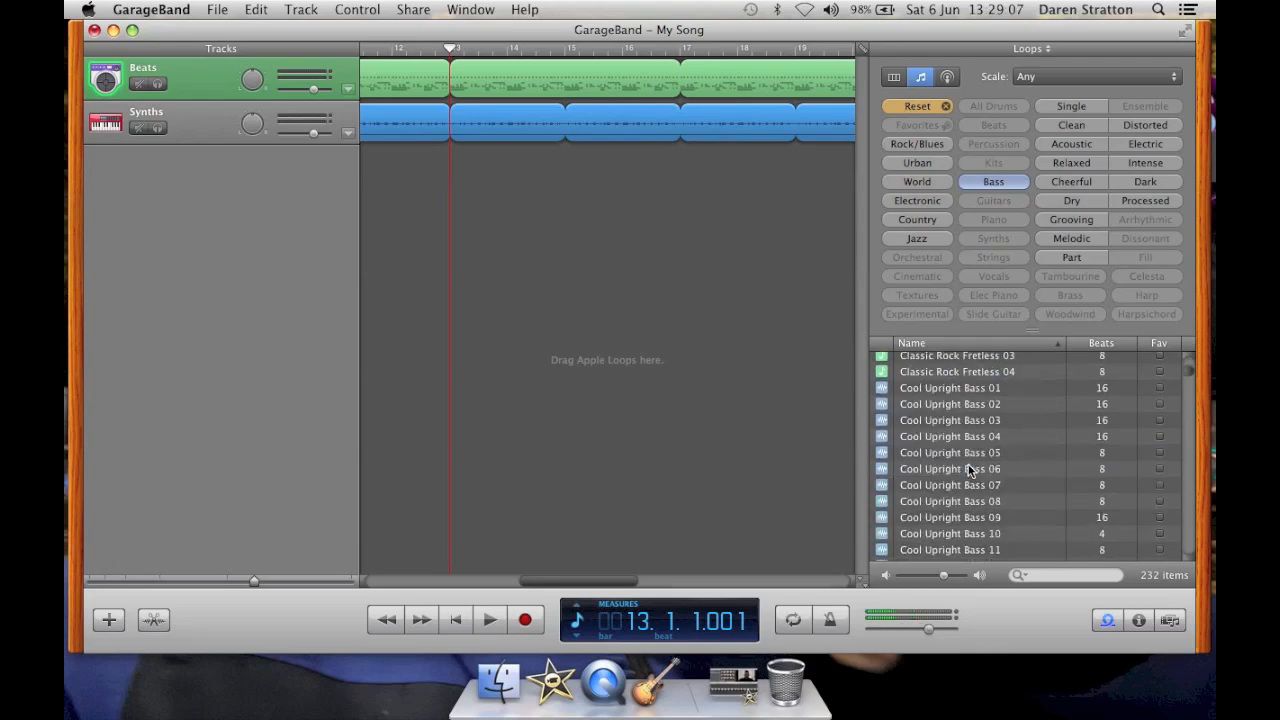
{"action": "left_click", "coordinate": [968, 468]}
Preview the Disco Pickbass 05, Disco Pickbass 01 and Distorted Finger Bass 01 loops further down the Bass list.
{"action": "scroll", "coordinate": [968, 470], "scroll_direction": "down", "scroll_amount": 5}
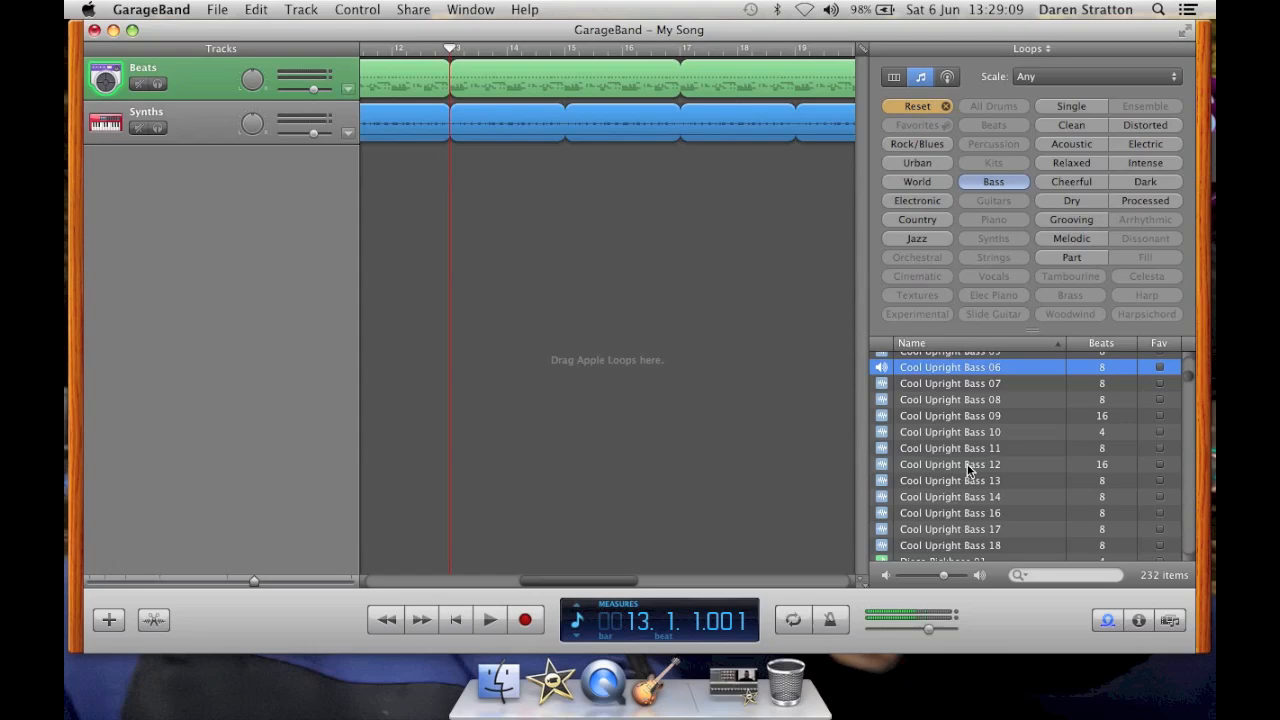
{"action": "left_click", "coordinate": [966, 460]}
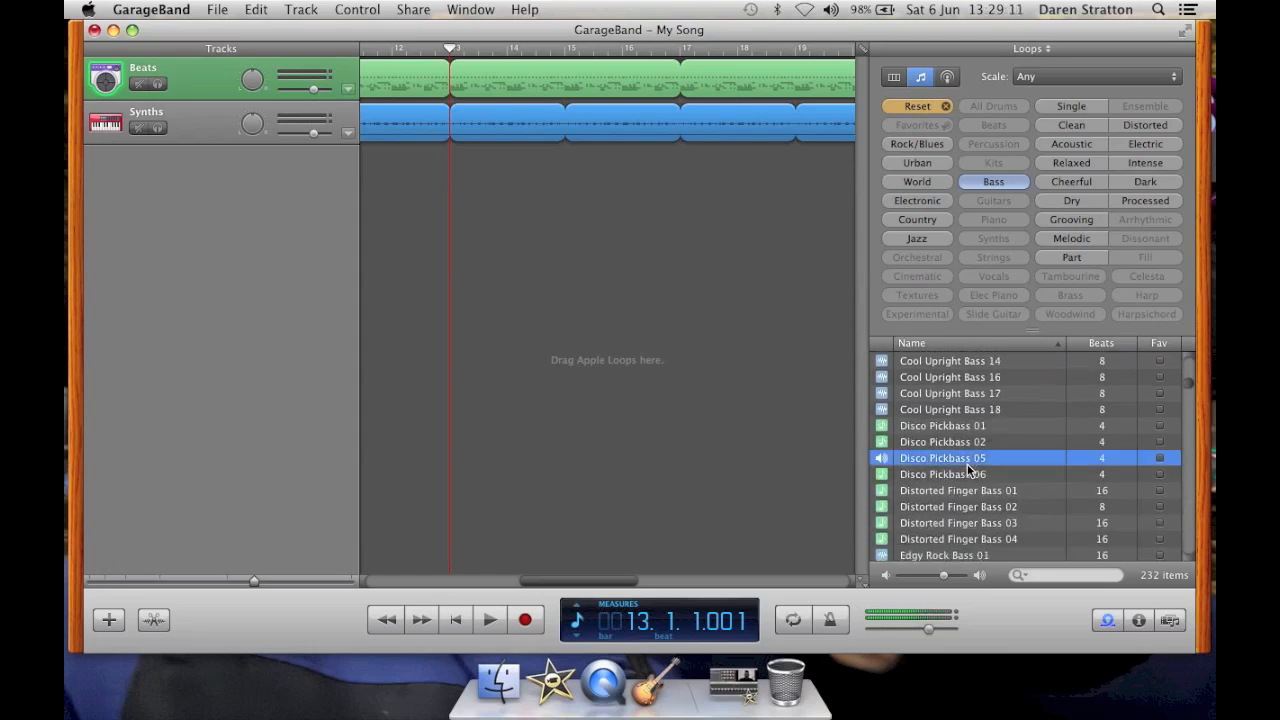
{"action": "left_click", "coordinate": [960, 428]}
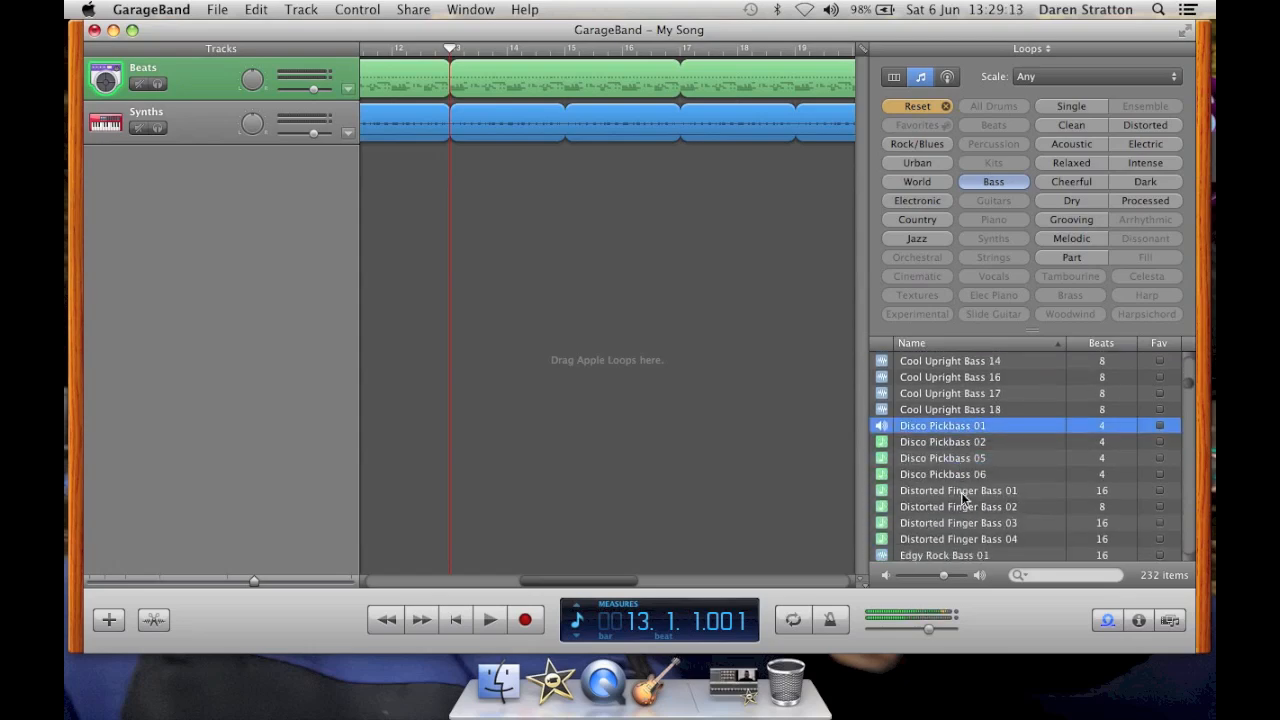
{"action": "left_click", "coordinate": [961, 491]}
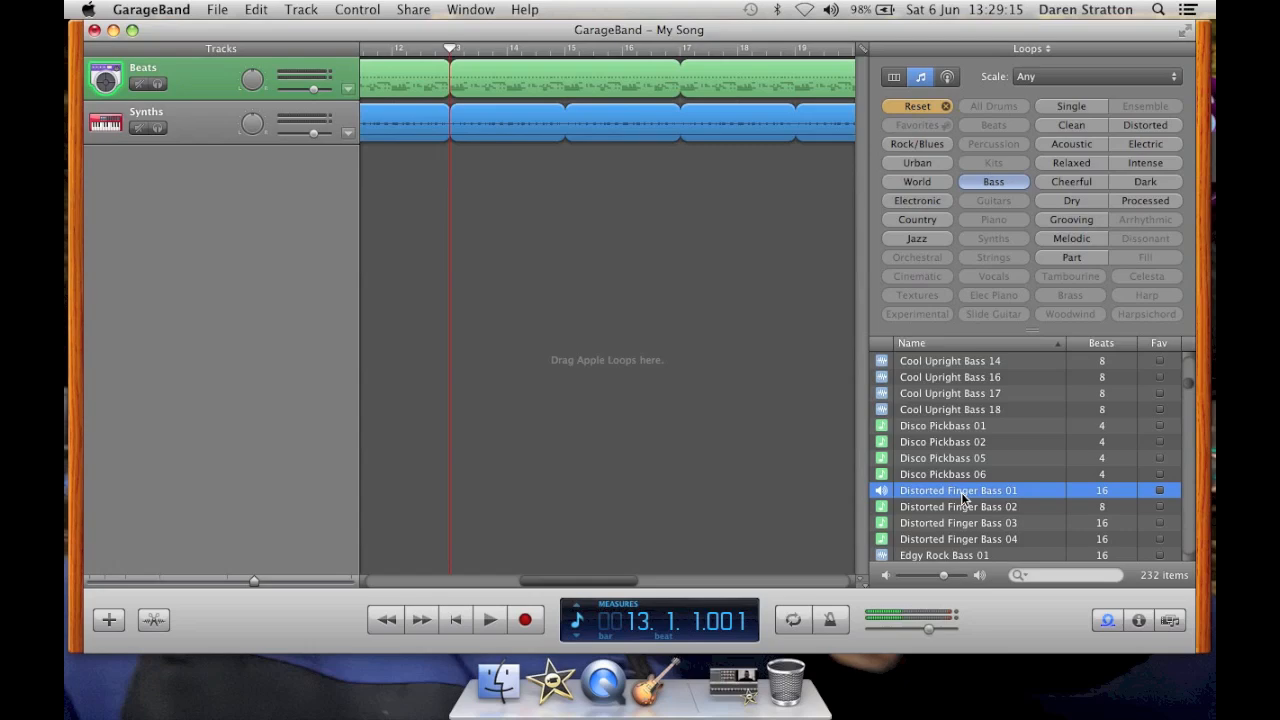
Preview the Electric Slap 01 and Electric Slap 02 bass loops below the Edgy Rock Bass entries.
{"action": "scroll", "coordinate": [961, 495], "scroll_direction": "down", "scroll_amount": 3}
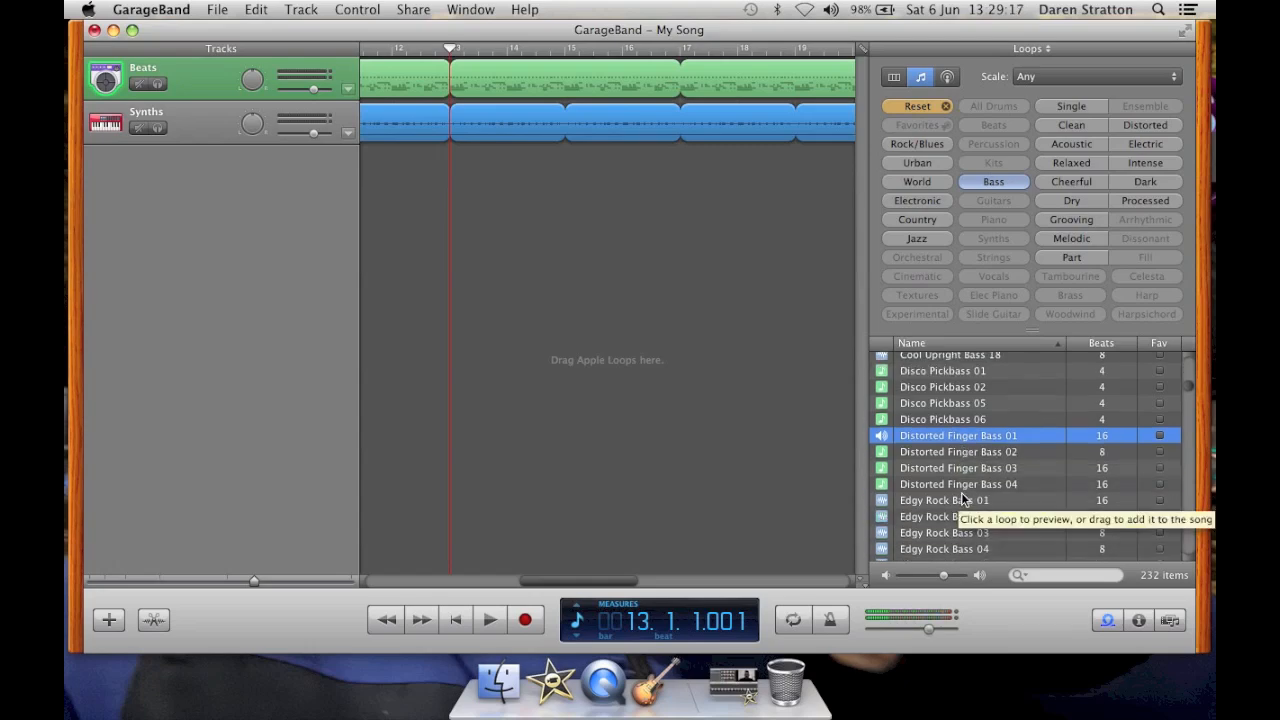
{"action": "scroll", "coordinate": [961, 494], "scroll_direction": "down", "scroll_amount": 7}
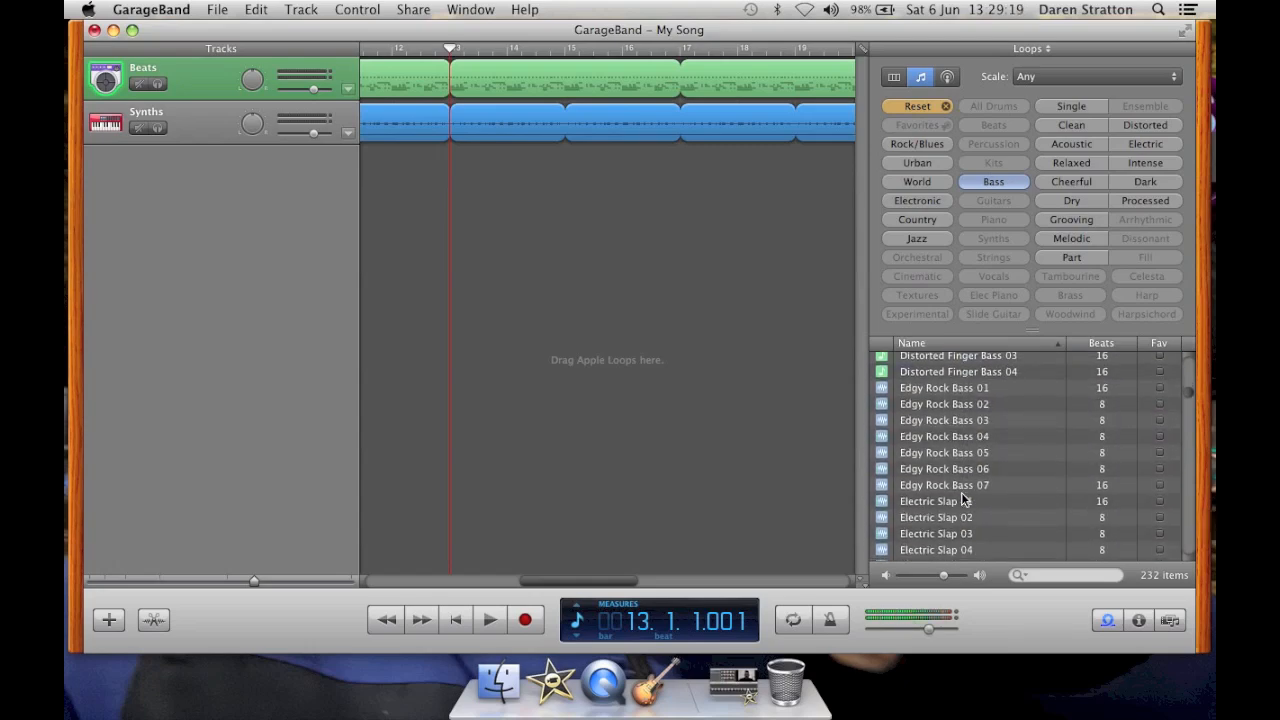
{"action": "scroll", "coordinate": [961, 492], "scroll_direction": "down", "scroll_amount": 3}
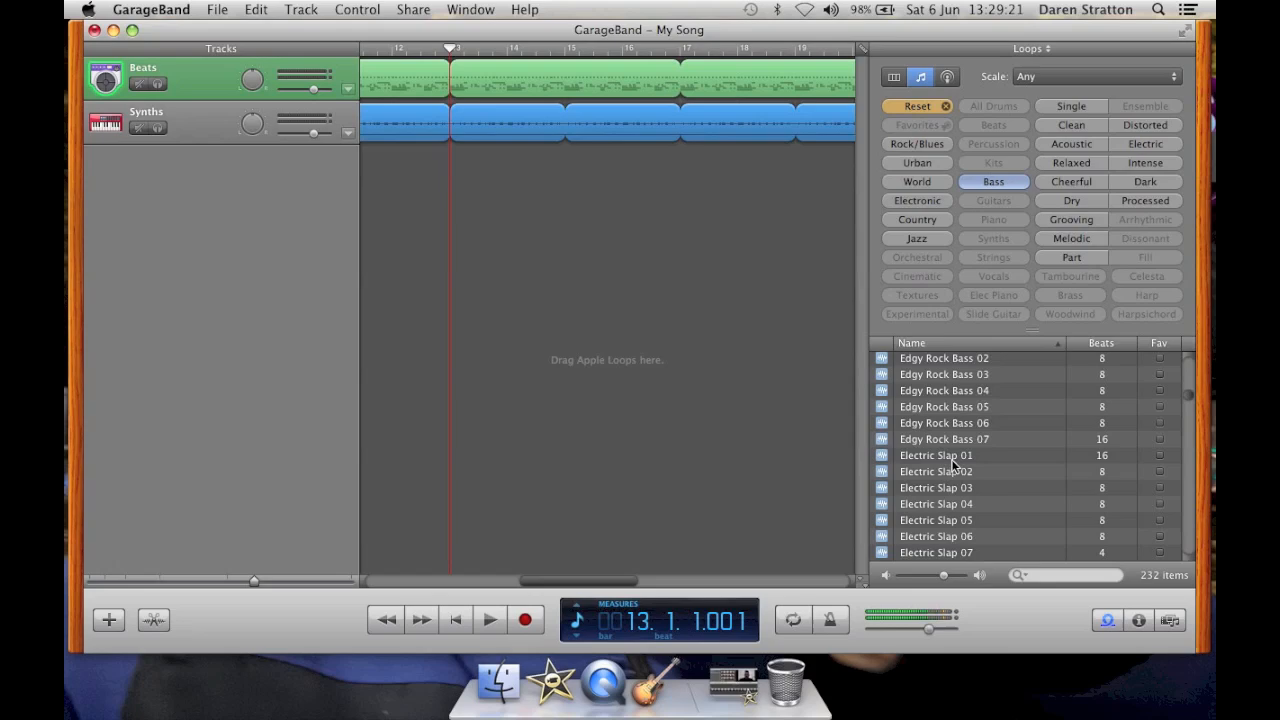
{"action": "left_click", "coordinate": [952, 458]}
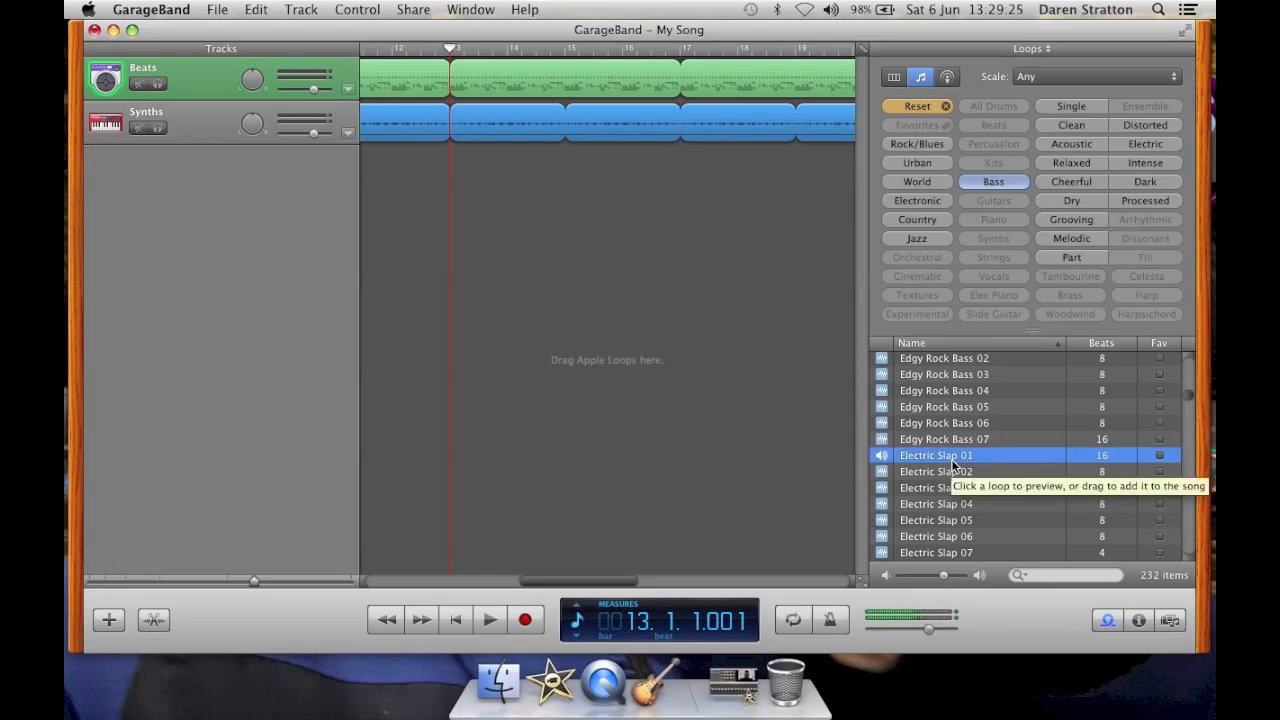
{"action": "left_click", "coordinate": [947, 473]}
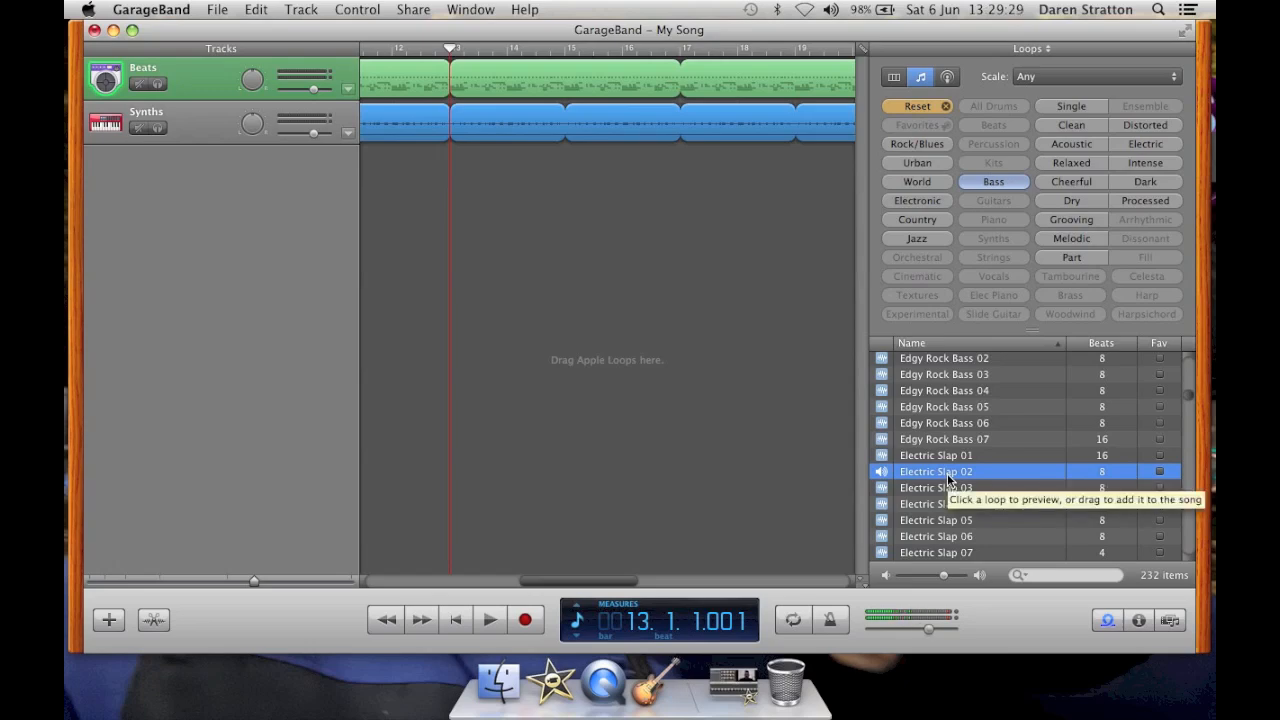
Preview the Electric Slap 03, 04, 05 and 06 bass loops in turn.
{"action": "left_click", "coordinate": [940, 488]}
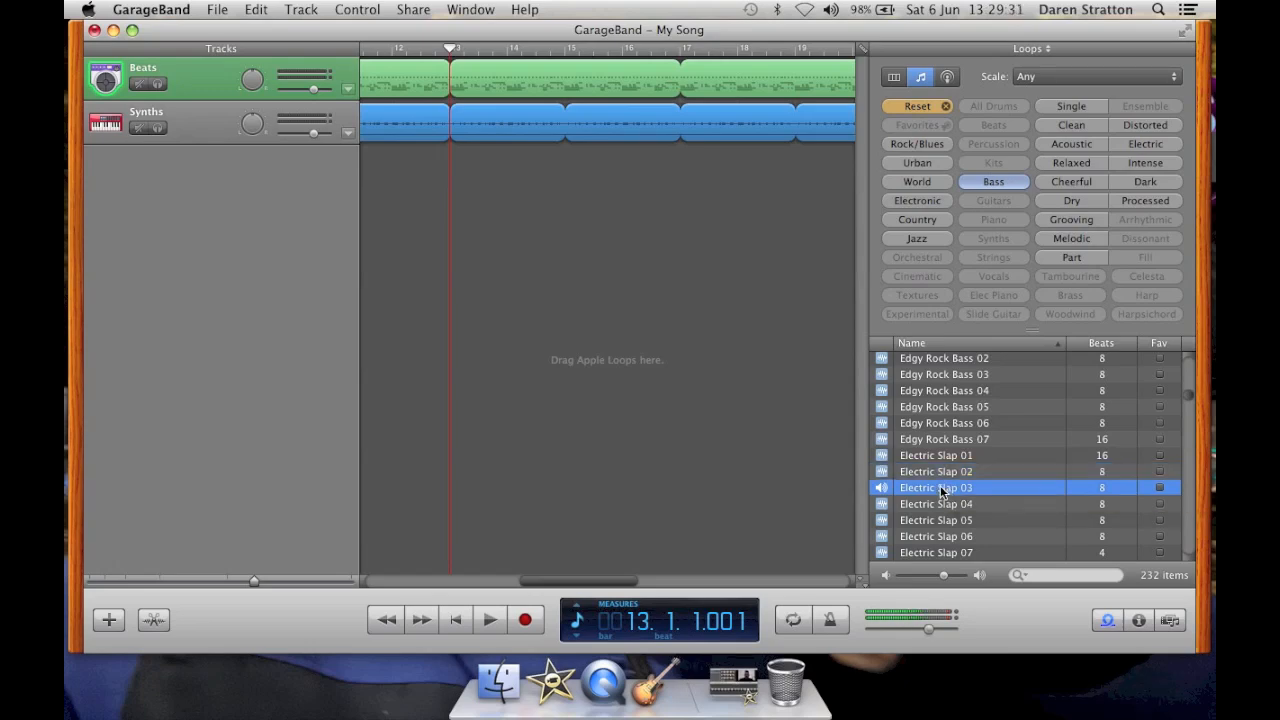
{"action": "key", "text": "Down"}
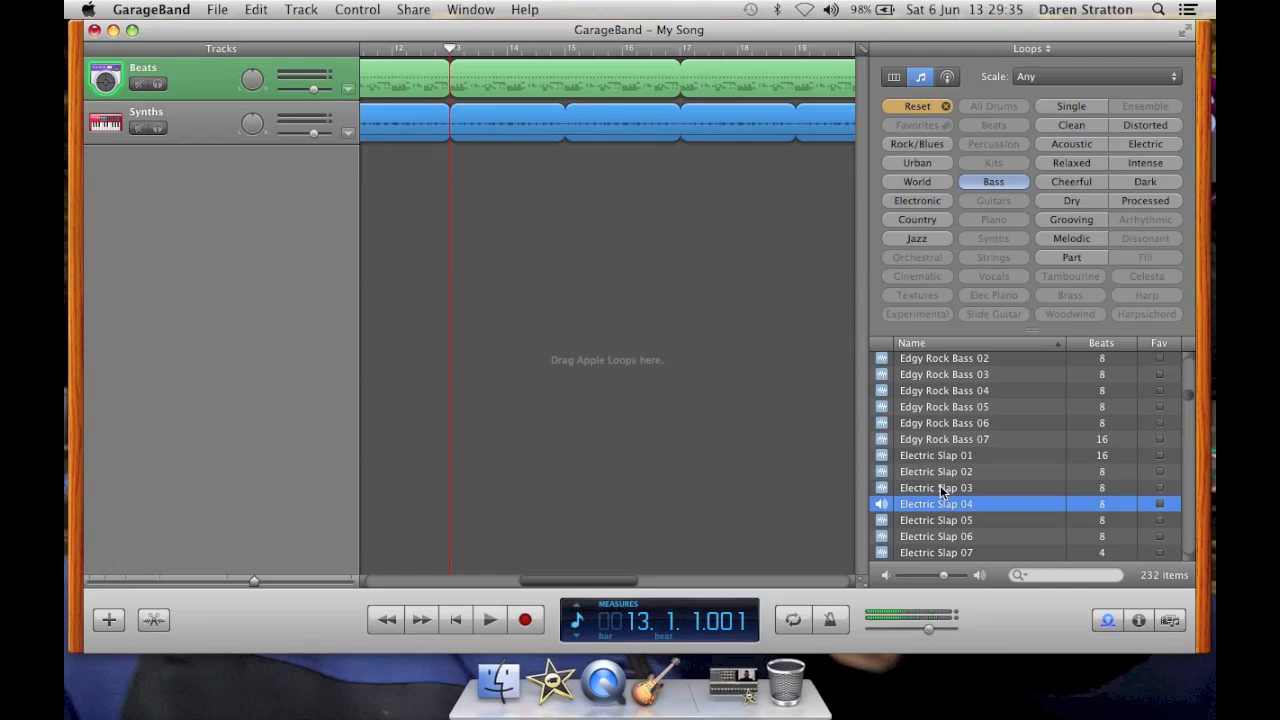
{"action": "key", "text": "Down"}
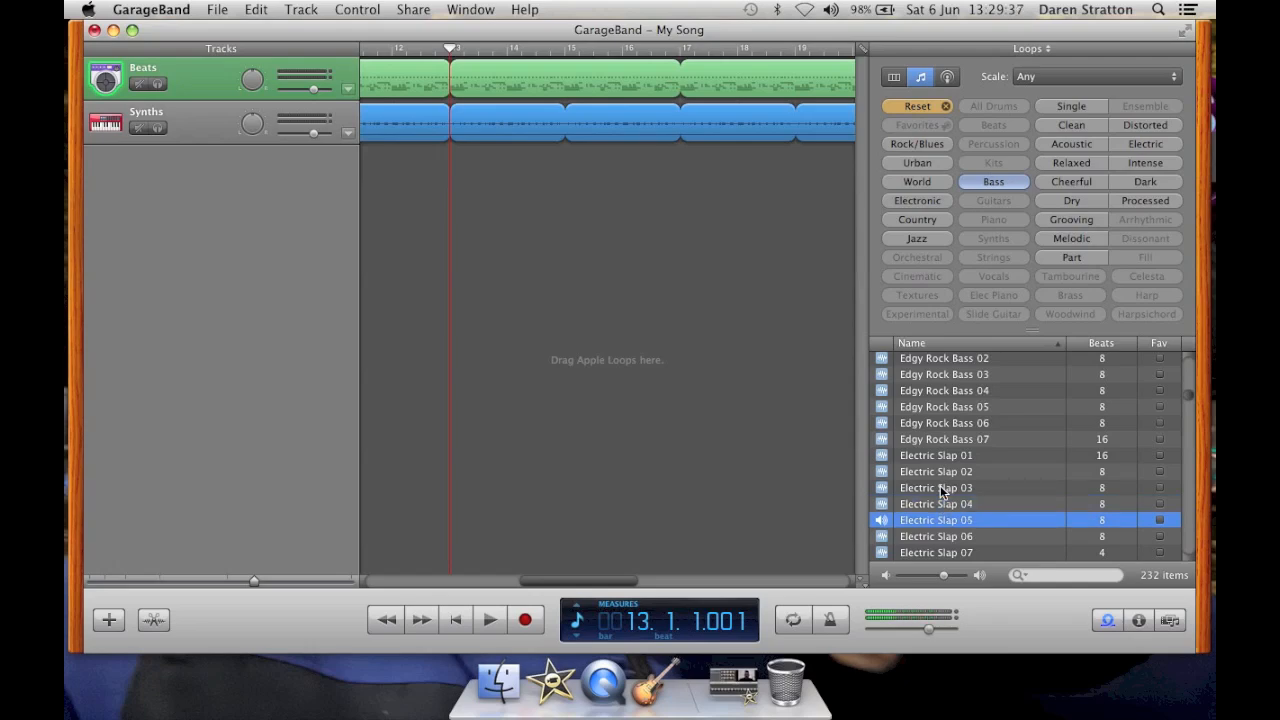
{"action": "key", "text": "Down"}
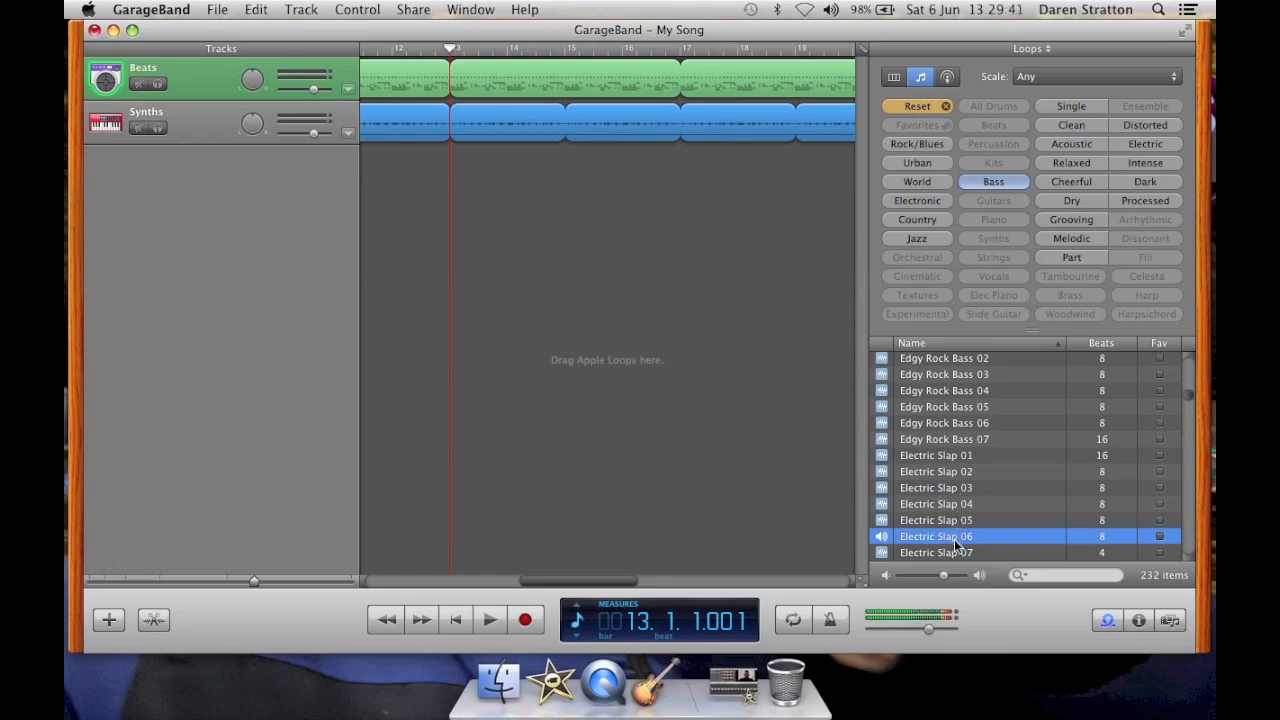
Add the Electric Slap 06 loop as a new track at bar 13, extend it to where the other tracks end, and play the song.
{"action": "left_click_drag", "start_coordinate": [955, 546], "coordinate": [451, 190]}
{"action": "left_click_drag", "start_coordinate": [565, 163], "coordinate": [646, 171]}
{"action": "key", "text": "space"}
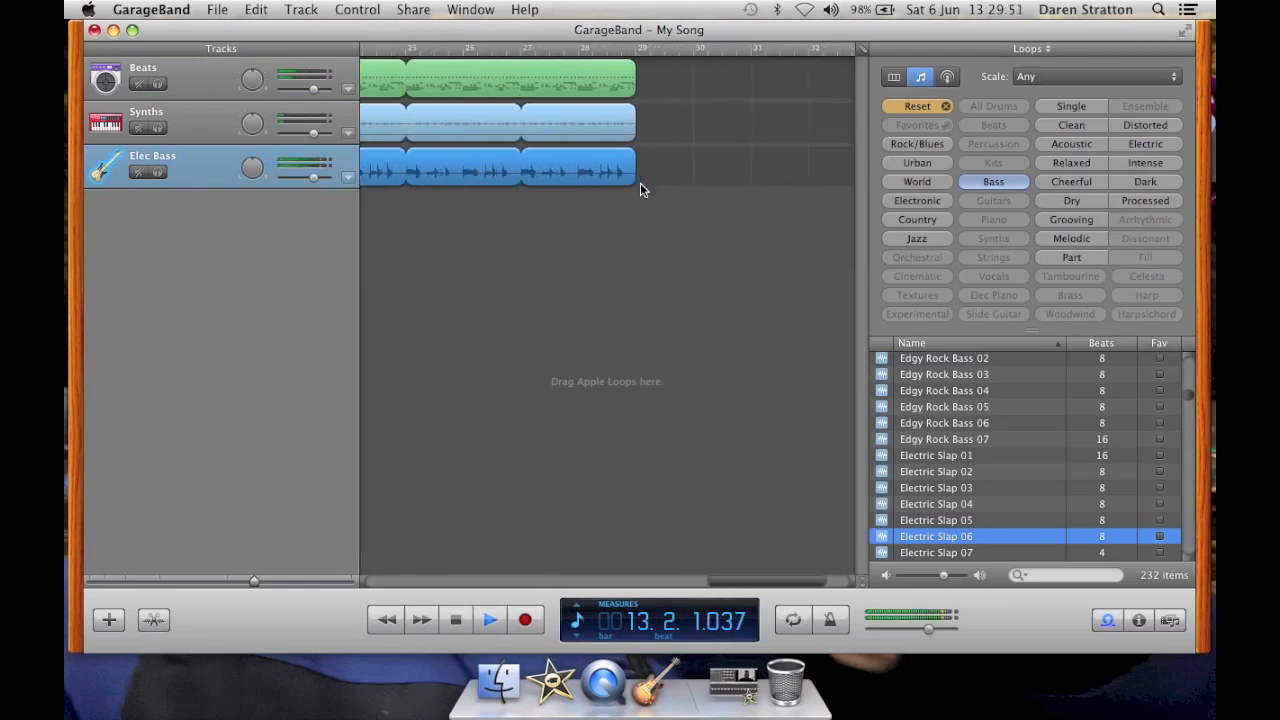
{"action": "scroll", "coordinate": [608, 540], "scroll_direction": "left", "scroll_amount": 5}
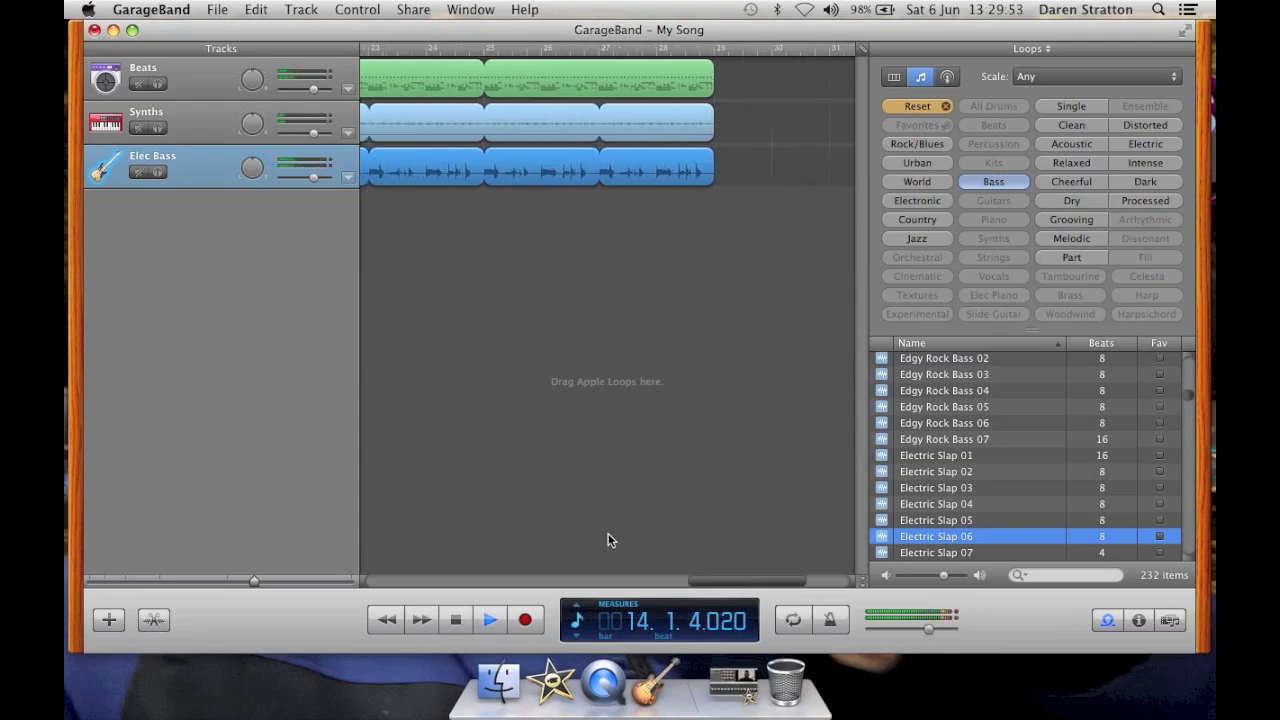
{"action": "scroll", "coordinate": [608, 540], "scroll_direction": "left", "scroll_amount": 5}
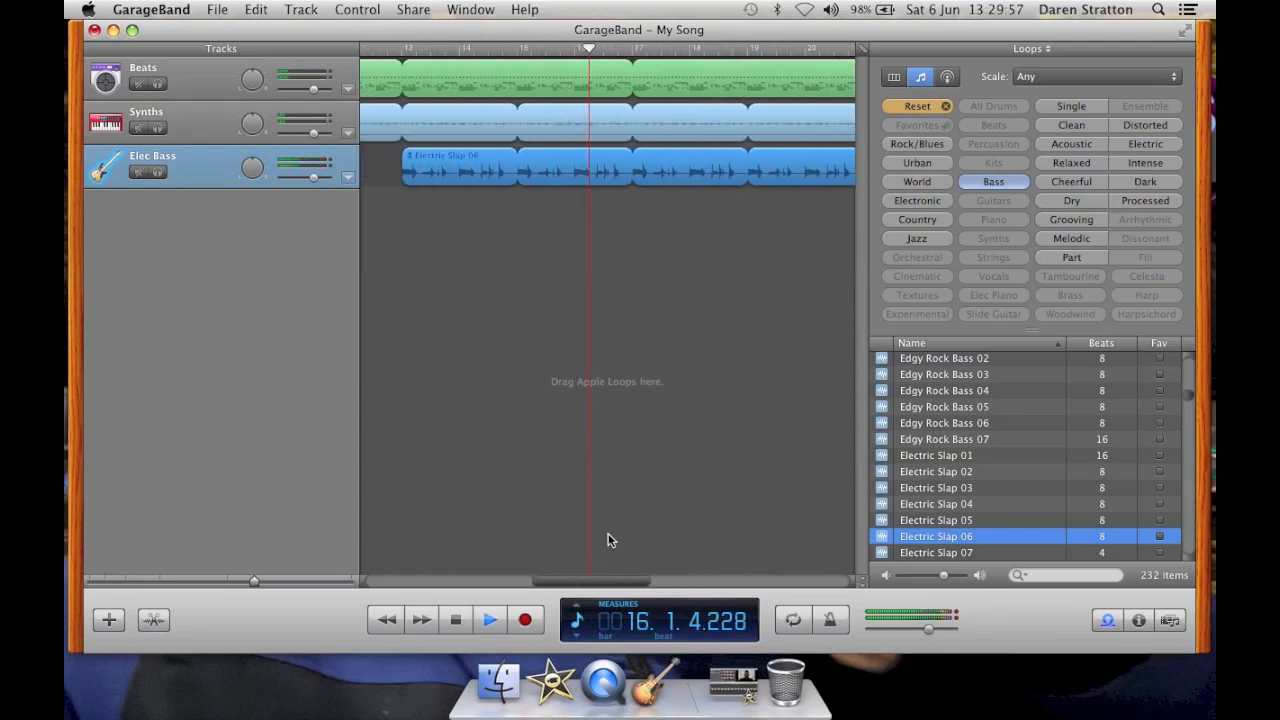
{"action": "key", "text": "space"}
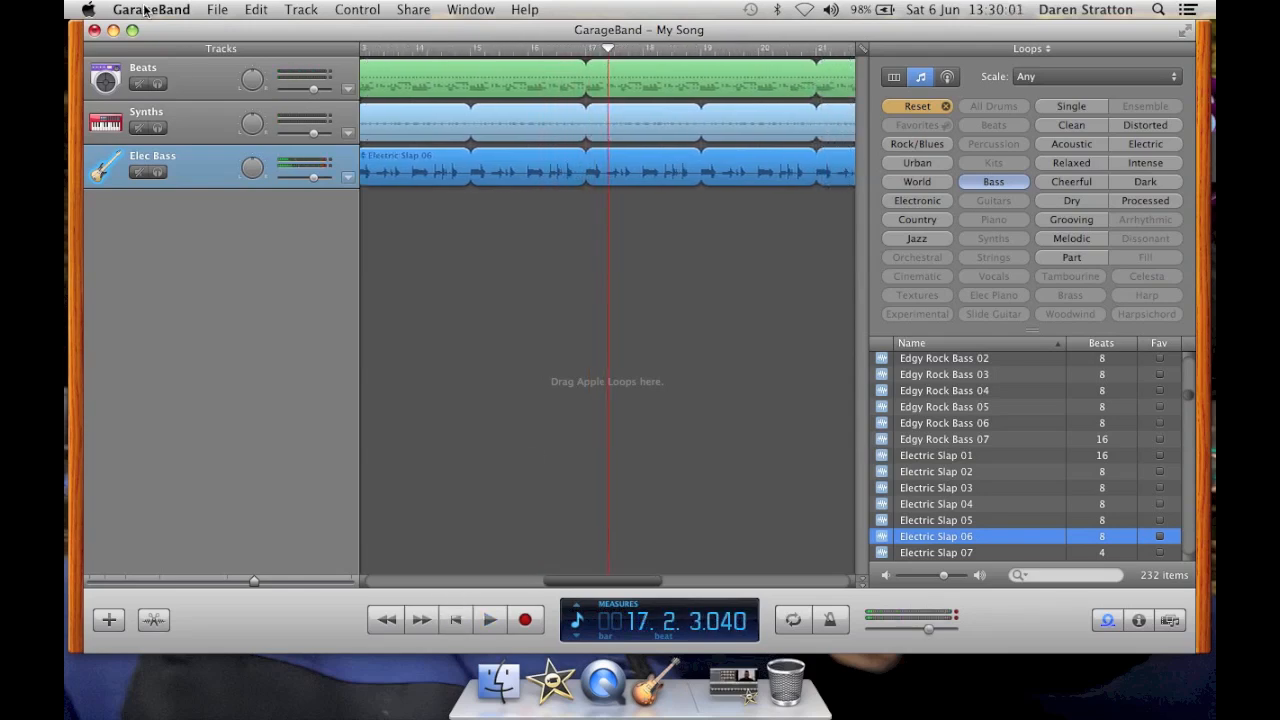
Quit GarageBand without saving the changes to My Song.
{"action": "left_click", "coordinate": [146, 10]}
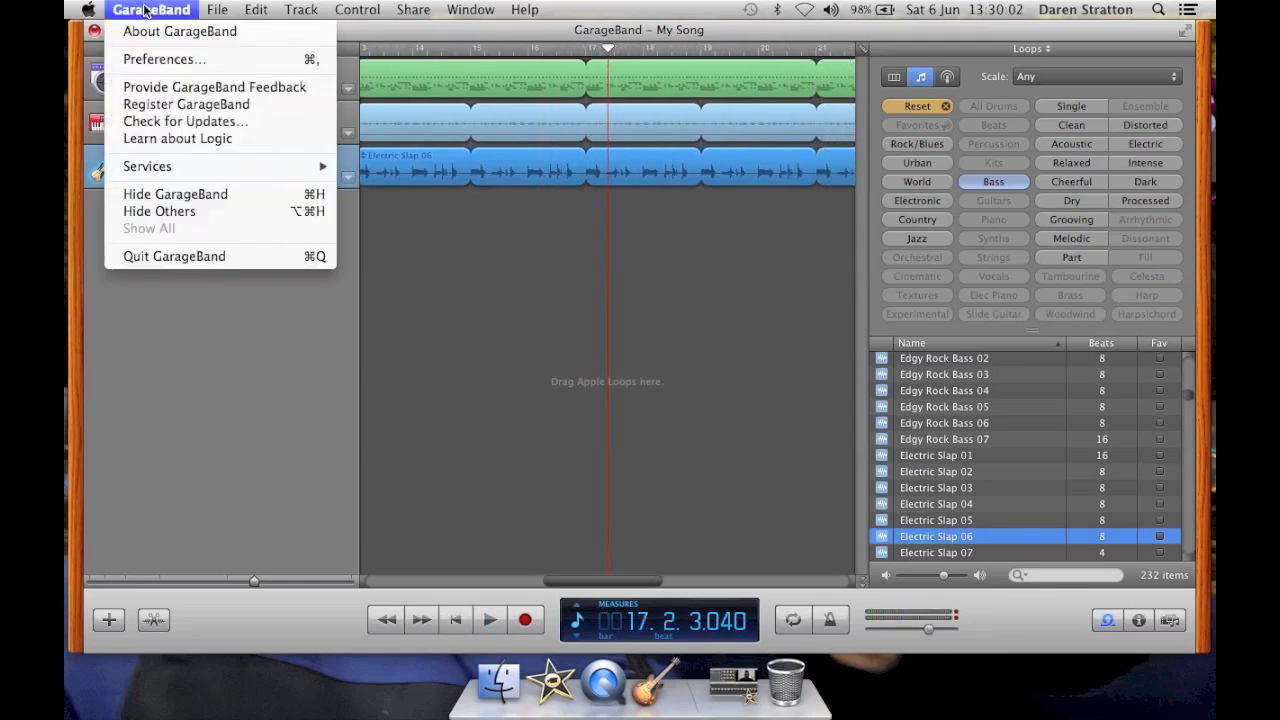
{"action": "left_click", "coordinate": [175, 259]}
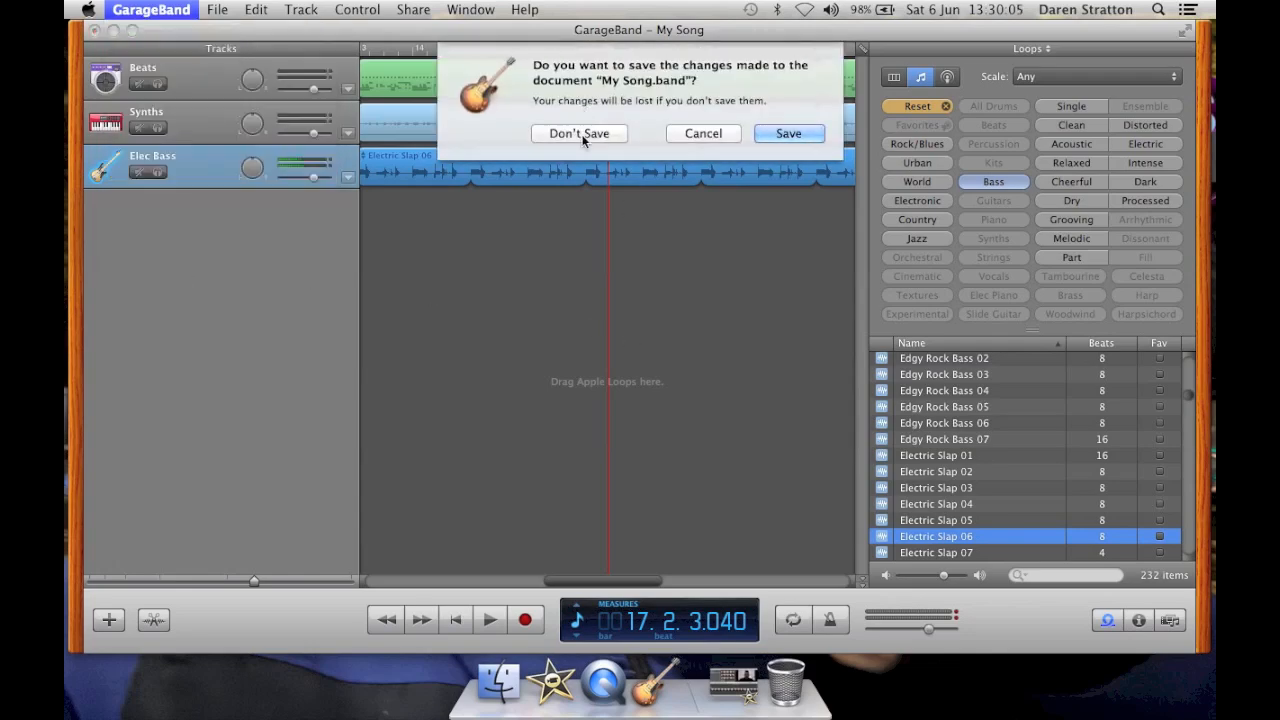
{"action": "left_click", "coordinate": [587, 136]}
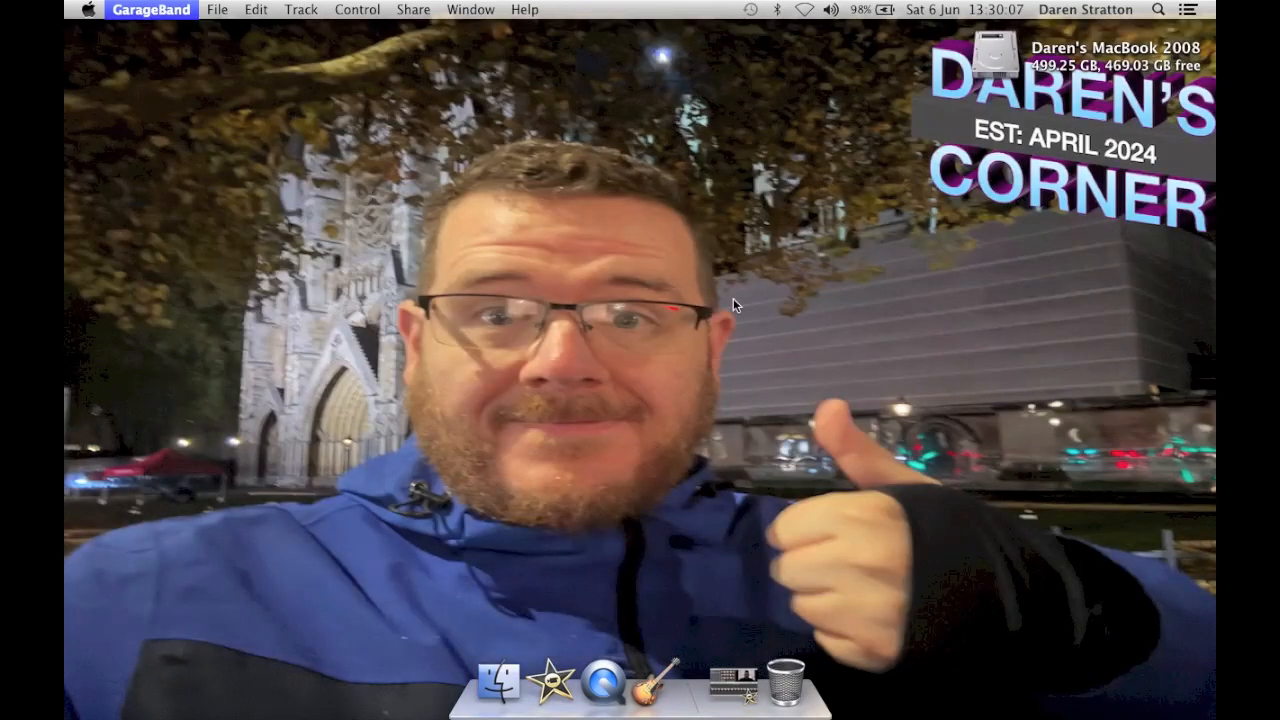
Open Launchpad, look through the Apple Suite folder, and launch Photo Booth from the first page of apps.
{"action": "key", "text": "F4"}
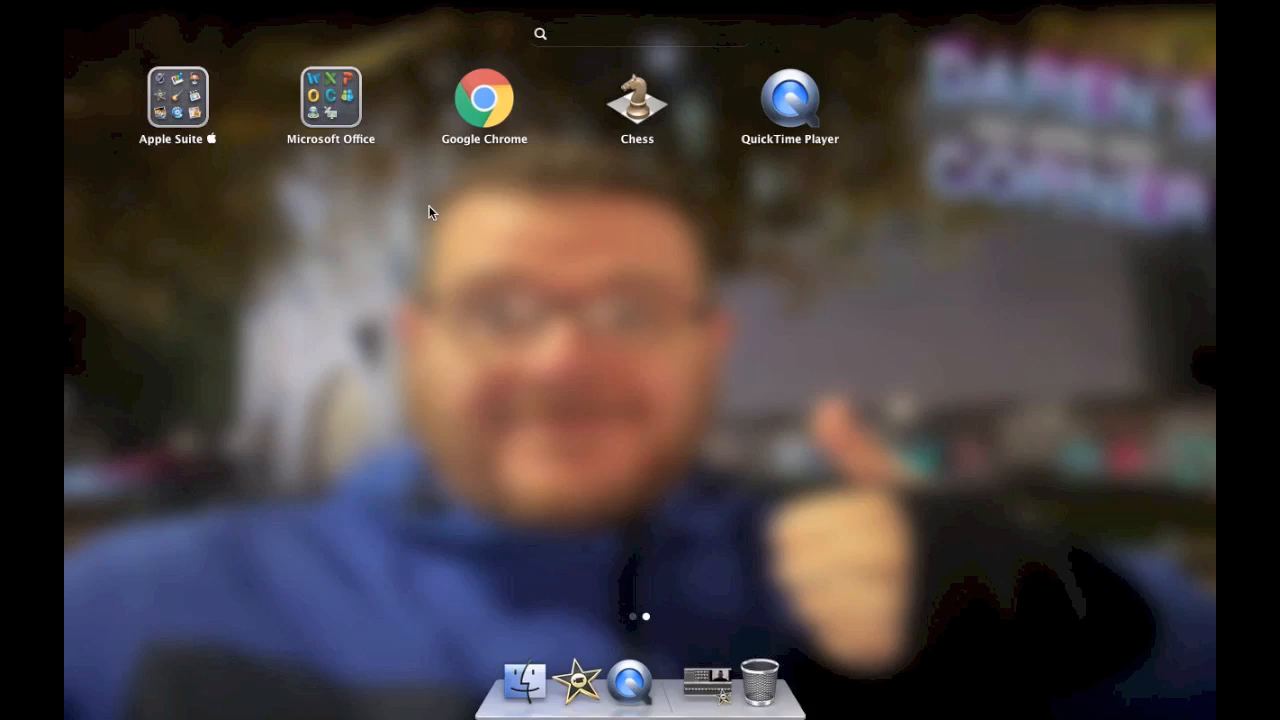
{"action": "left_click", "coordinate": [195, 104]}
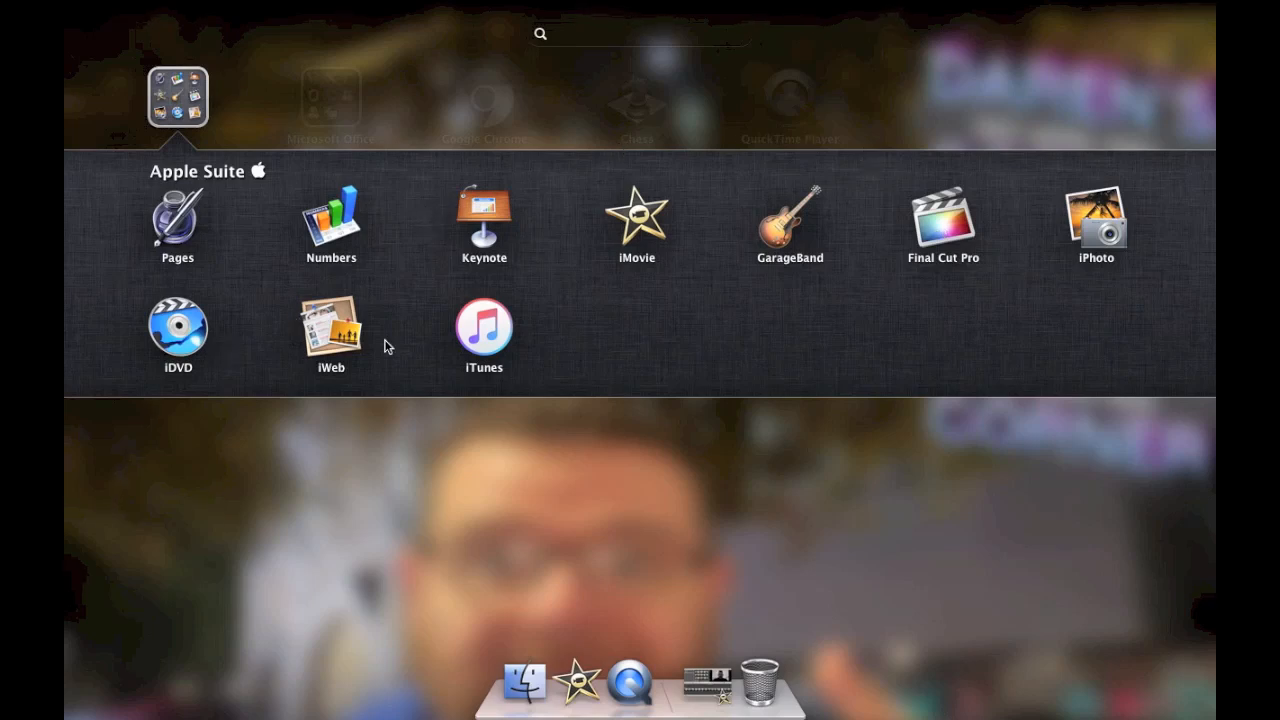
{"action": "left_click", "coordinate": [180, 78]}
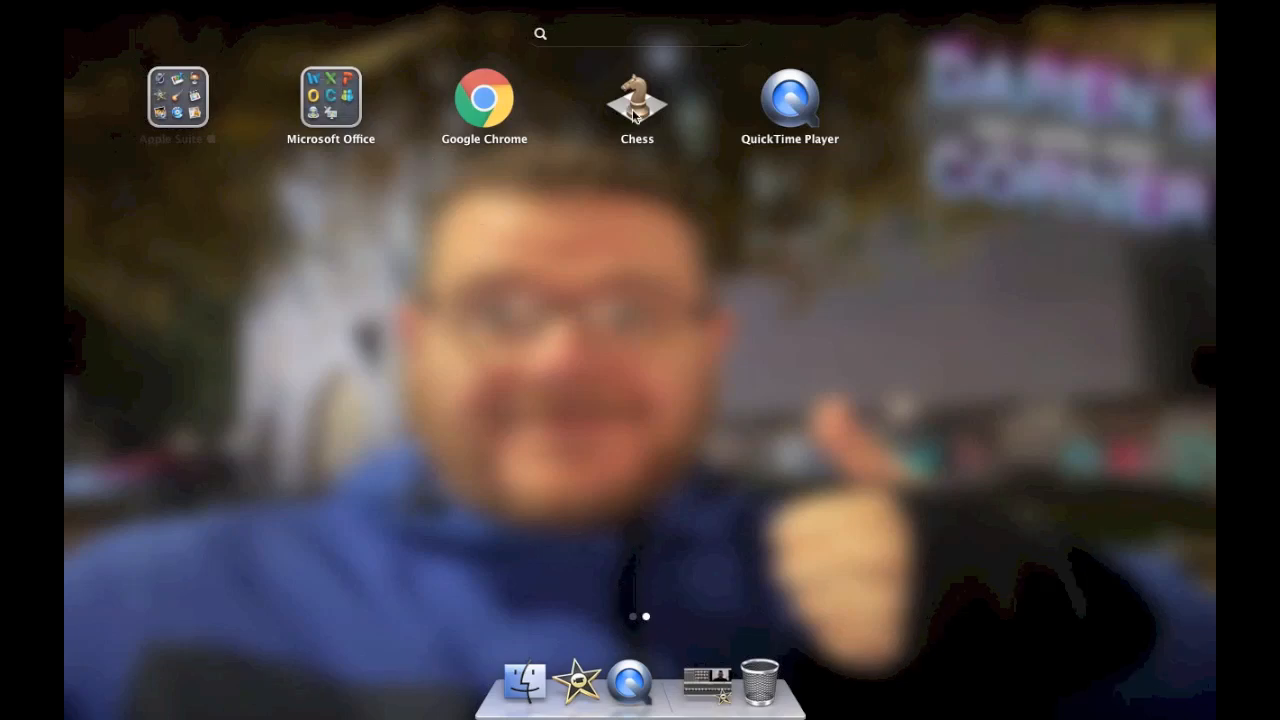
{"action": "scroll", "coordinate": [497, 268], "scroll_direction": "left", "scroll_amount": 5}
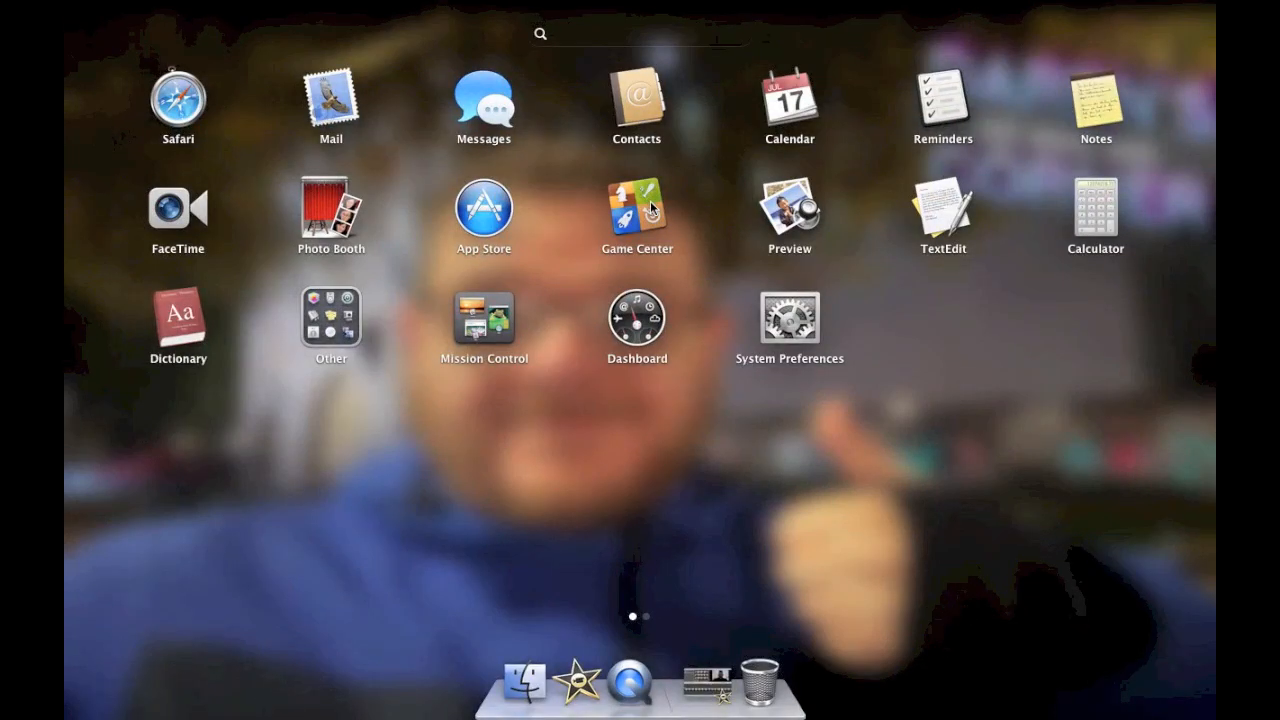
{"action": "left_click", "coordinate": [329, 205]}
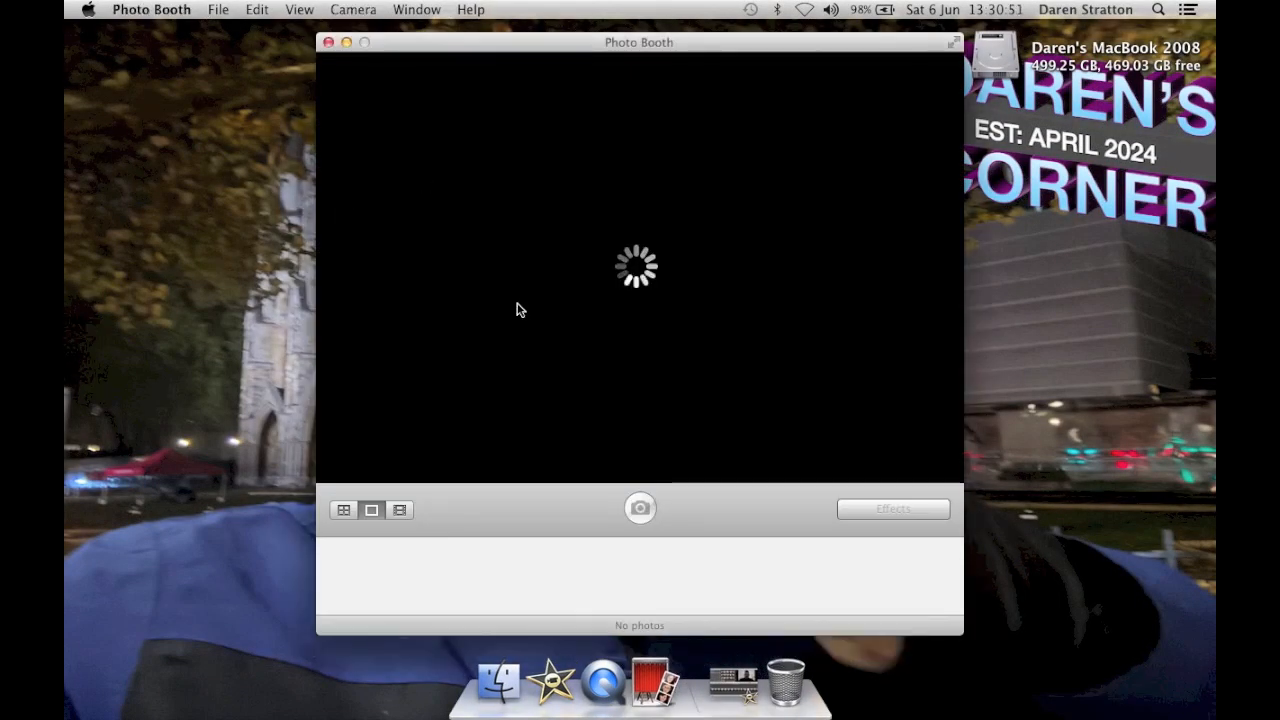
Show Photo Booth in full screen, return it to a window and reposition the window on the desktop.
{"action": "left_click_drag", "start_coordinate": [705, 42], "coordinate": [628, 40]}
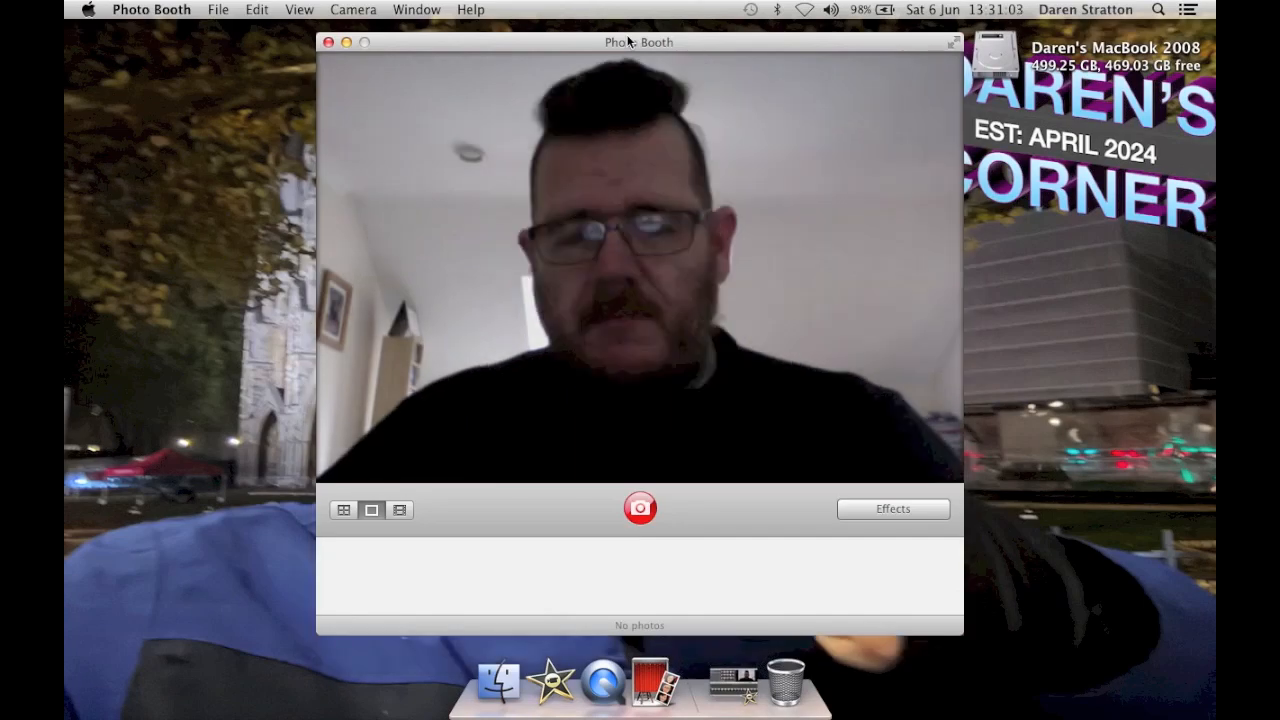
{"action": "key", "text": "ctrl+super+f"}
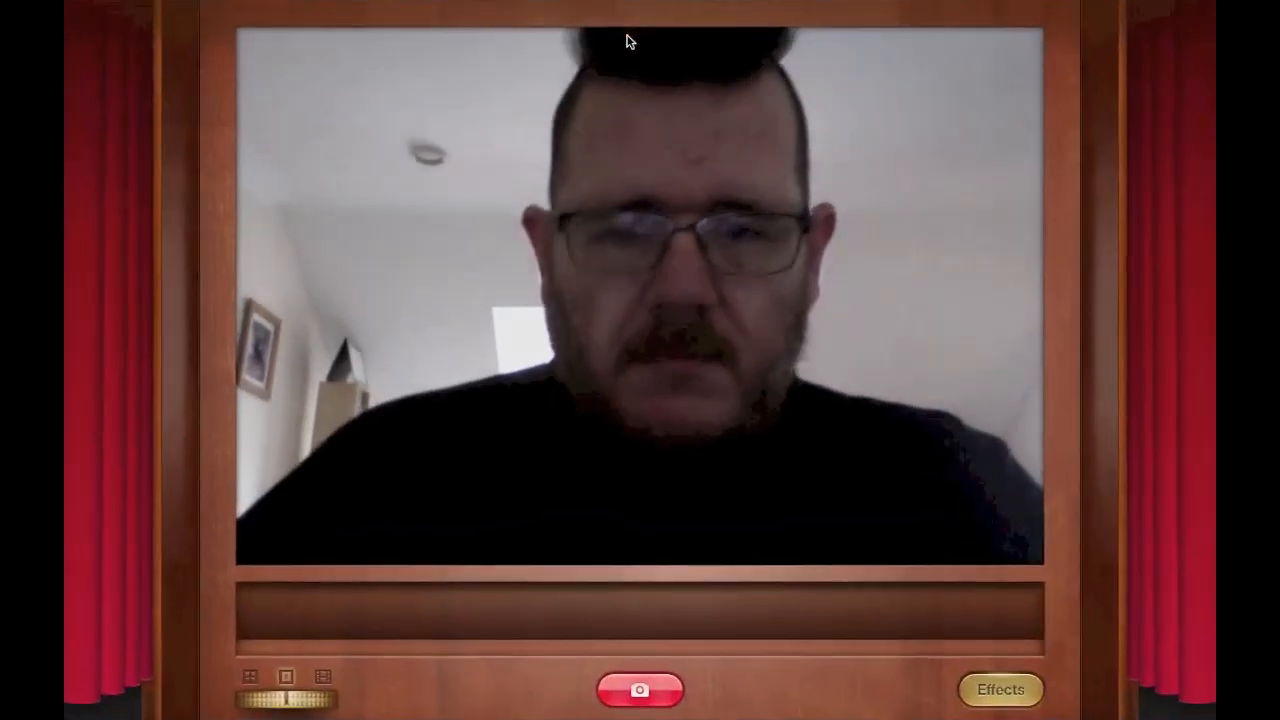
{"action": "key", "text": "Escape"}
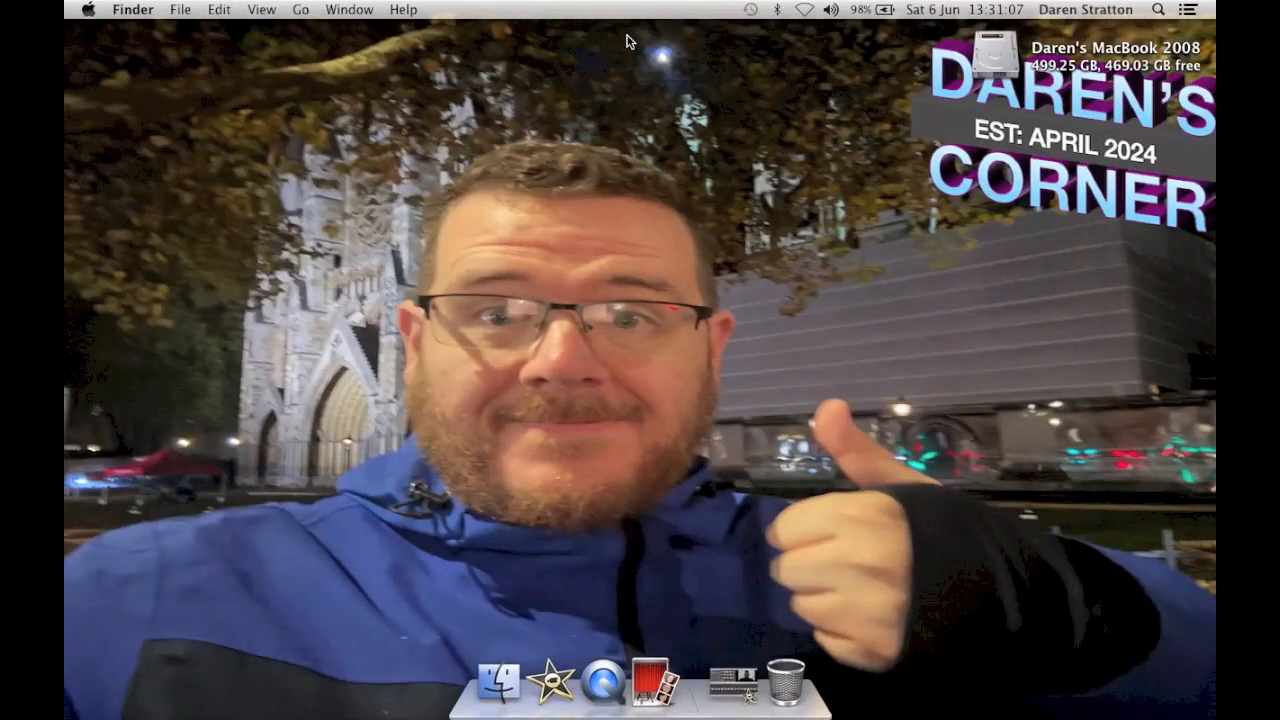
{"action": "key", "text": "ctrl+Right"}
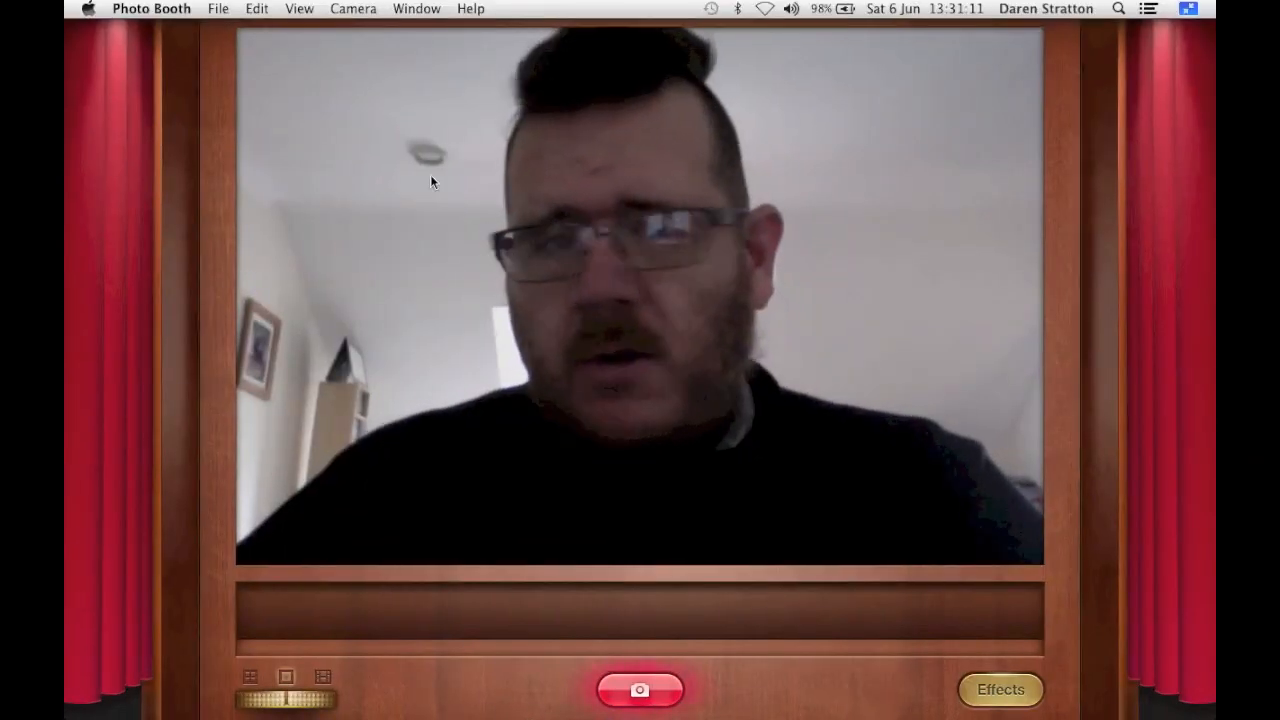
{"action": "left_click", "coordinate": [1189, 9]}
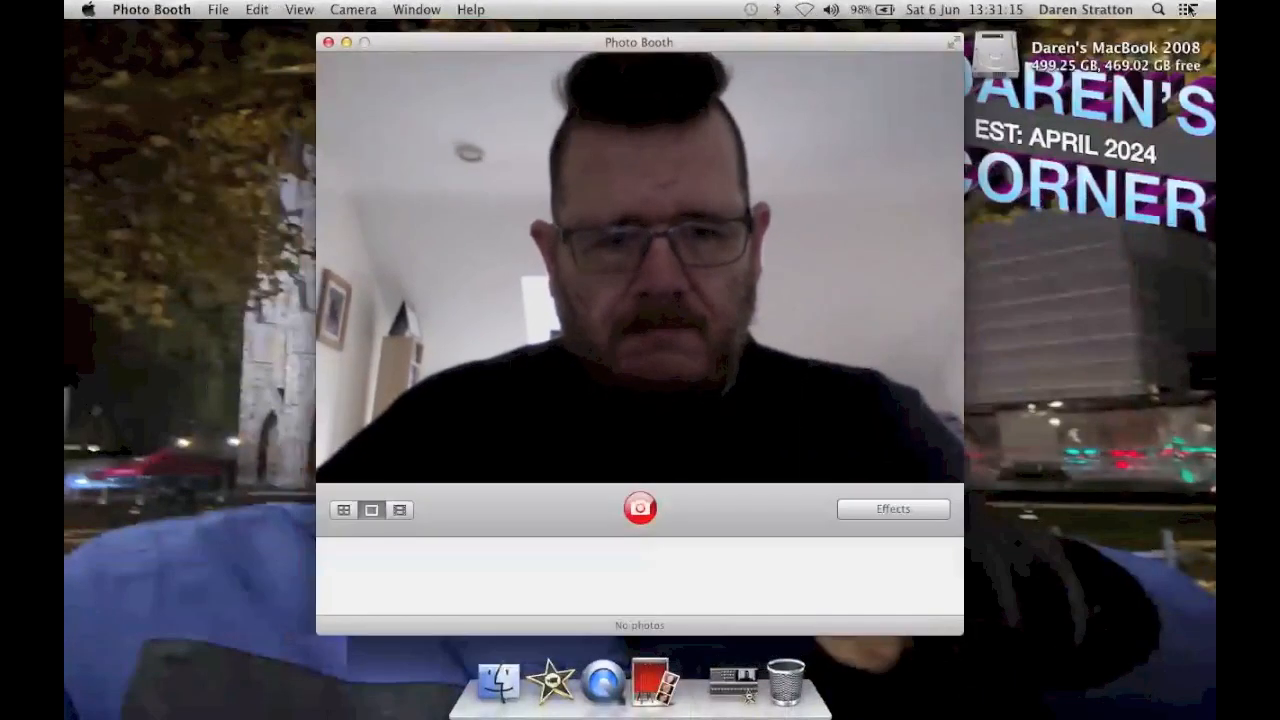
{"action": "left_click_drag", "start_coordinate": [859, 42], "coordinate": [783, 31]}
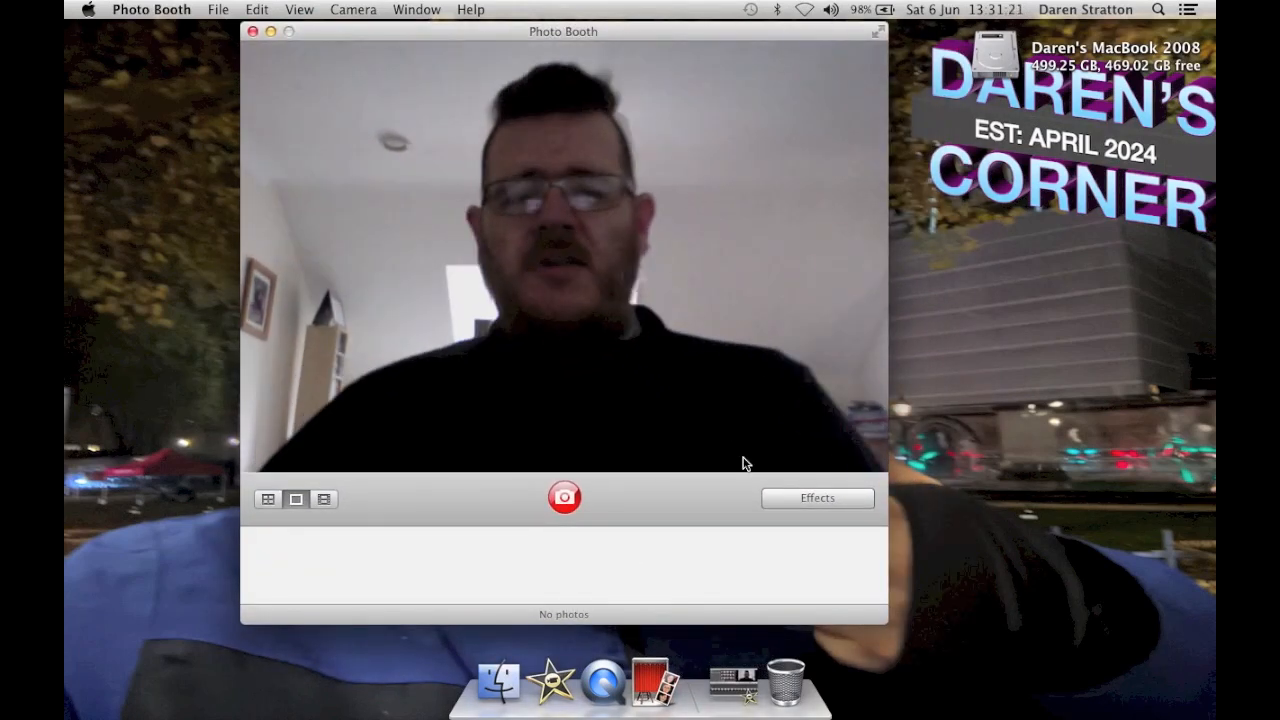
Browse the first two pages of camera effects and try the Comic Book effect.
{"action": "left_click", "coordinate": [790, 500]}
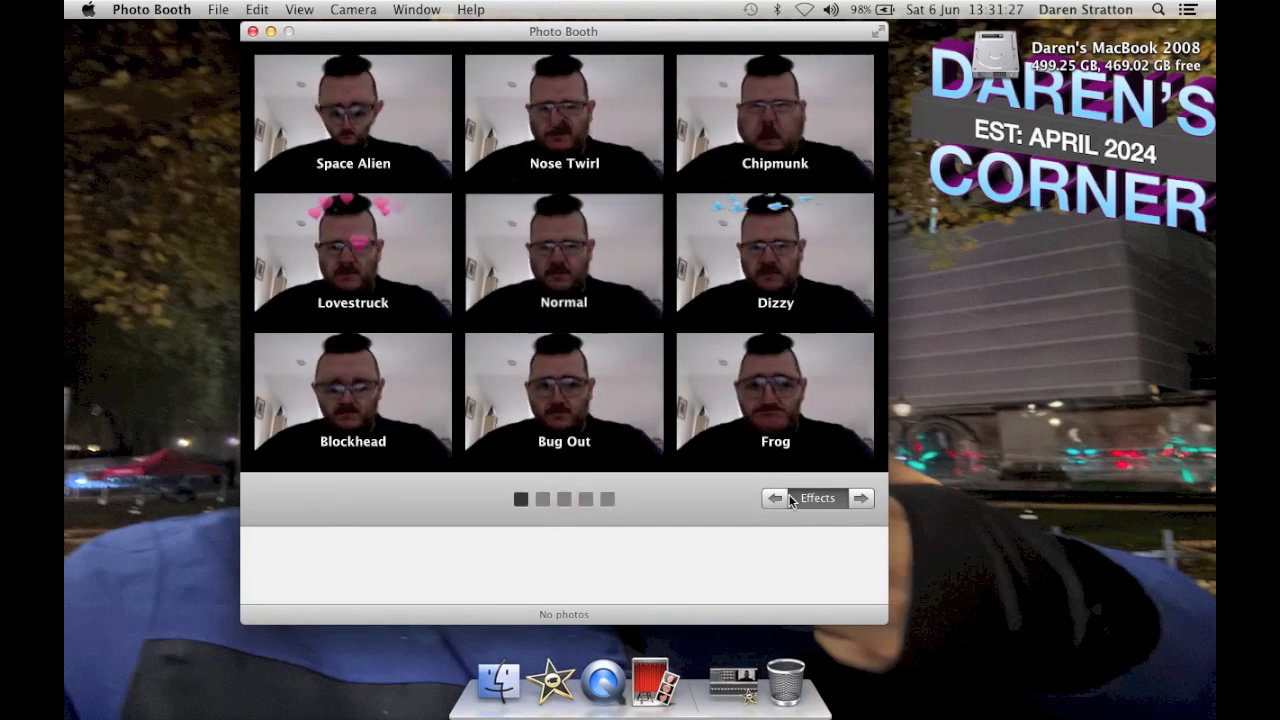
{"action": "left_click", "coordinate": [541, 499]}
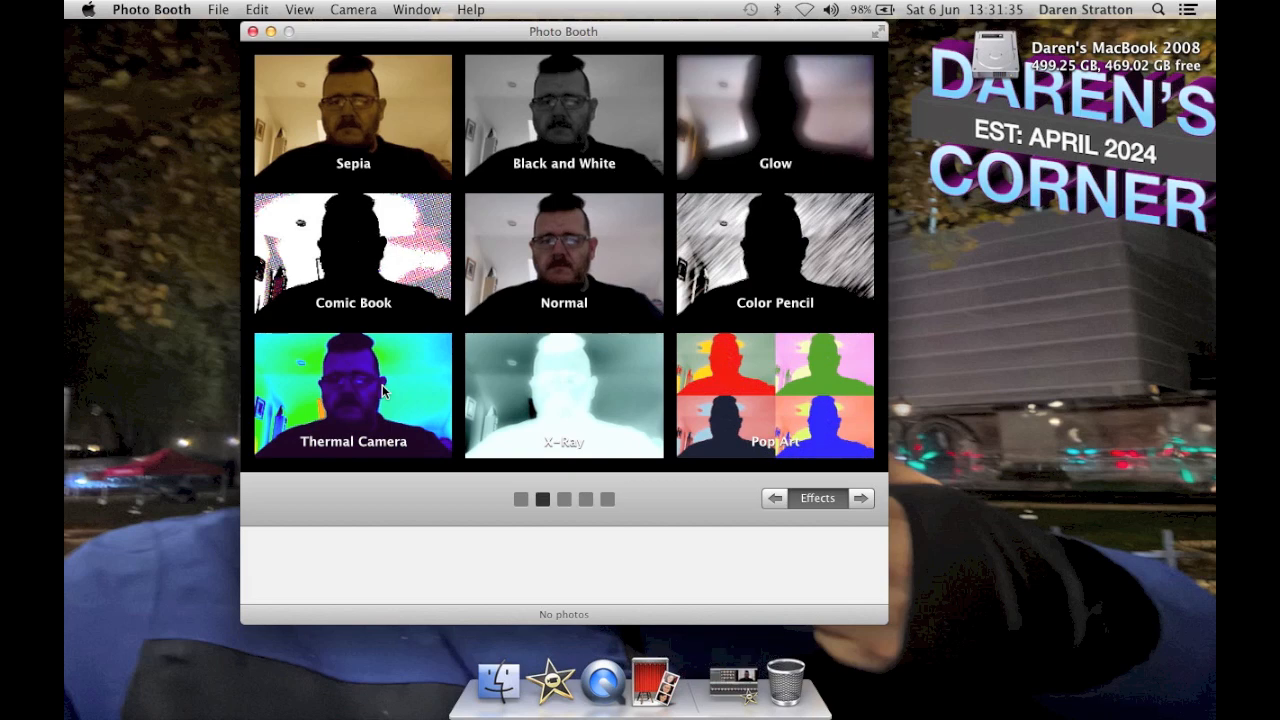
{"action": "left_click", "coordinate": [399, 278]}
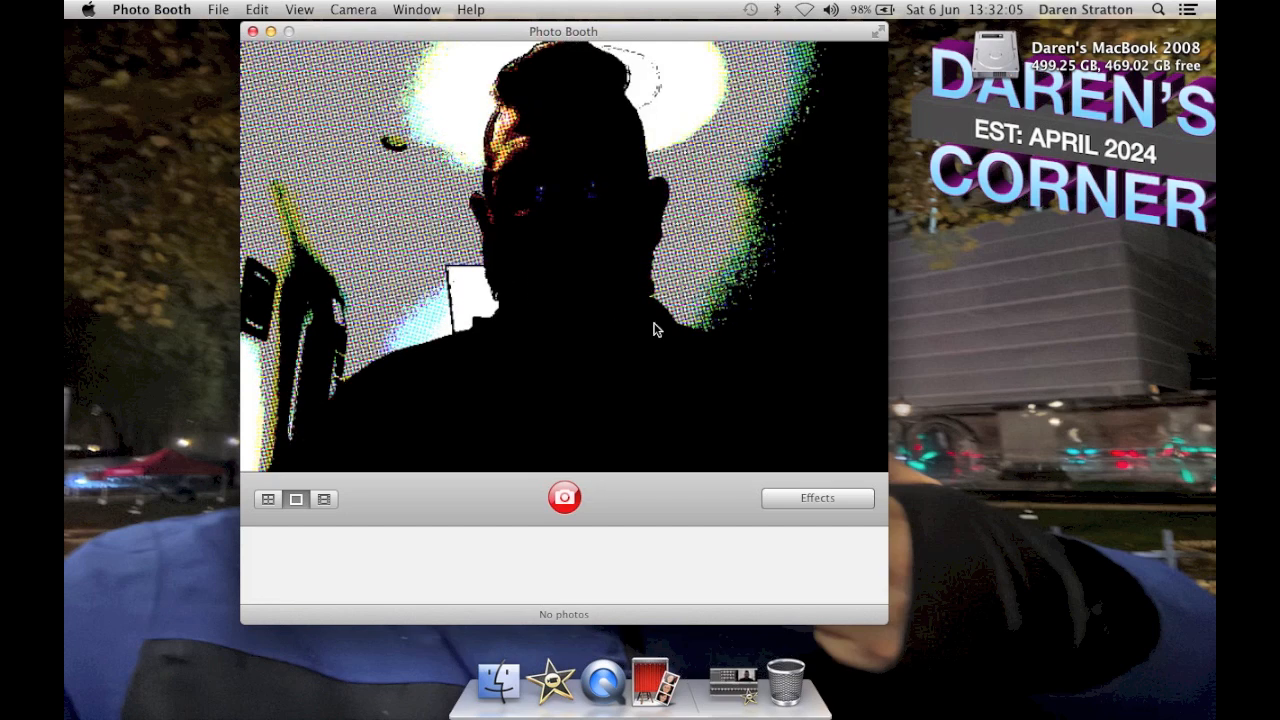
Try the Color Pencil effect on the camera image, followed by the Pop Art effect.
{"action": "left_click", "coordinate": [806, 497]}
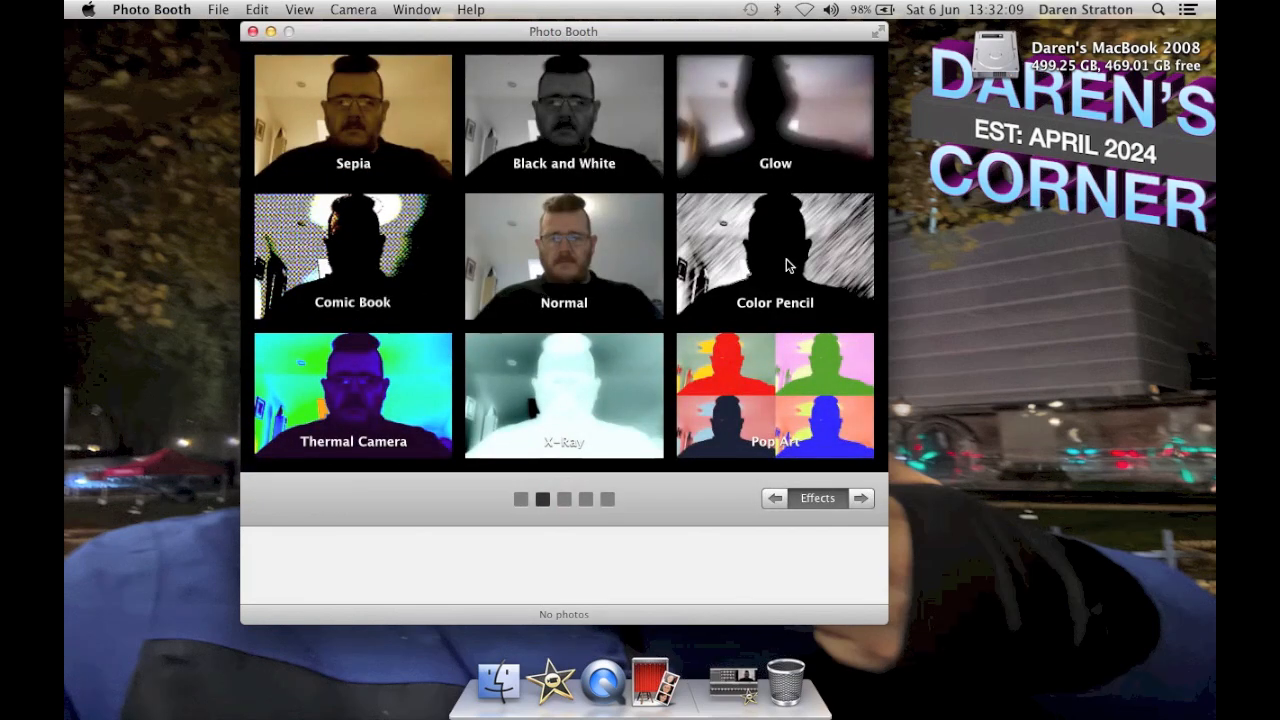
{"action": "left_click", "coordinate": [786, 265]}
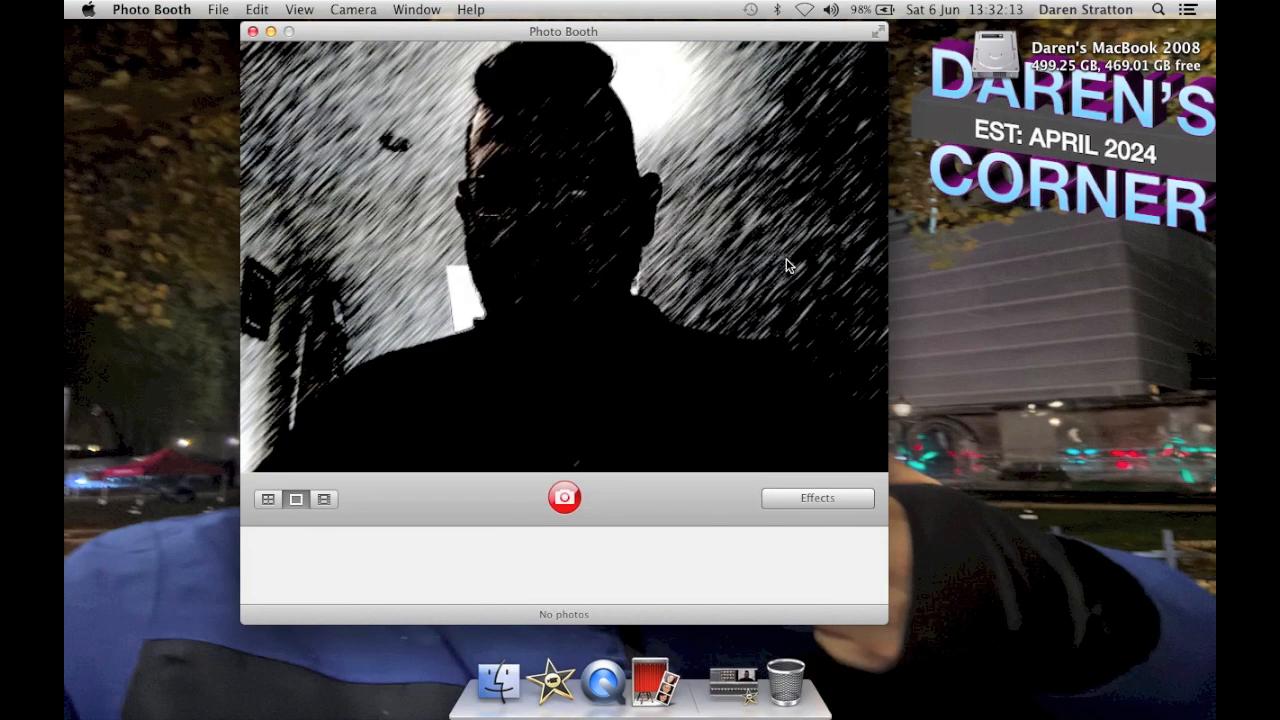
{"action": "left_click", "coordinate": [806, 498]}
{"action": "left_click", "coordinate": [781, 399]}
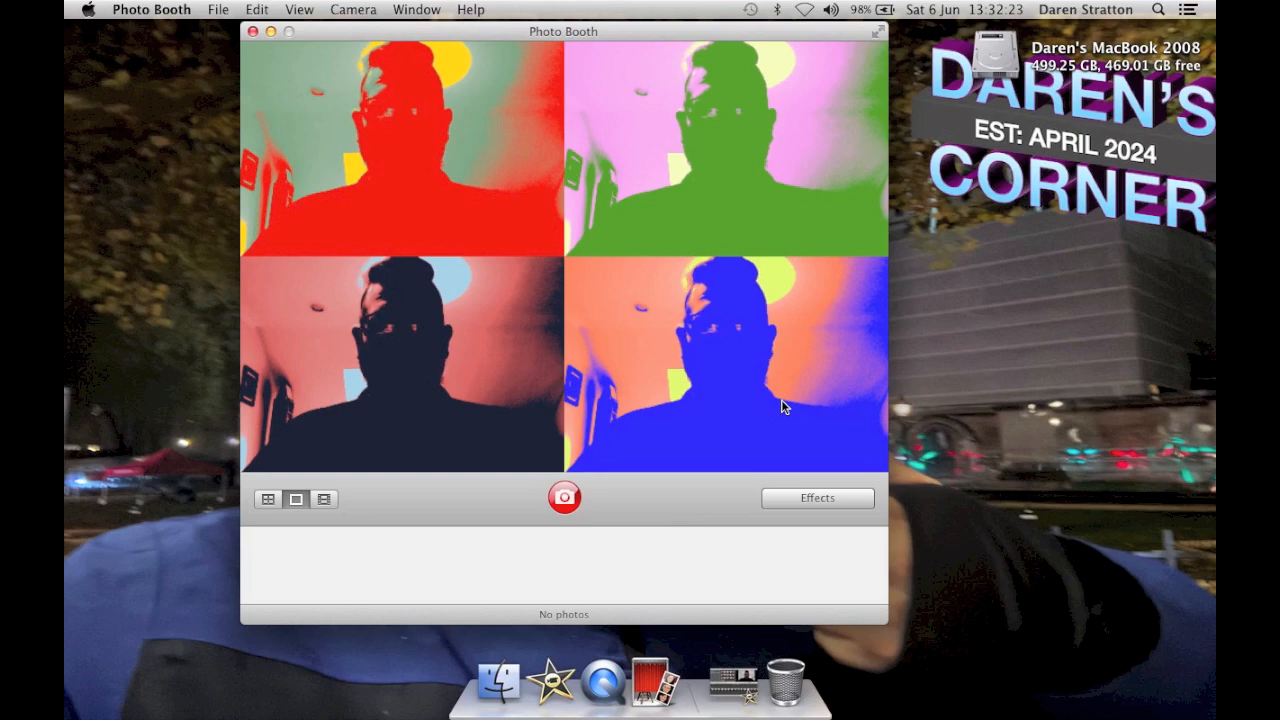
Browse the distortion and backdrop effects, and try the Earthrise and Rollercoaster backdrops.
{"action": "left_click", "coordinate": [839, 505]}
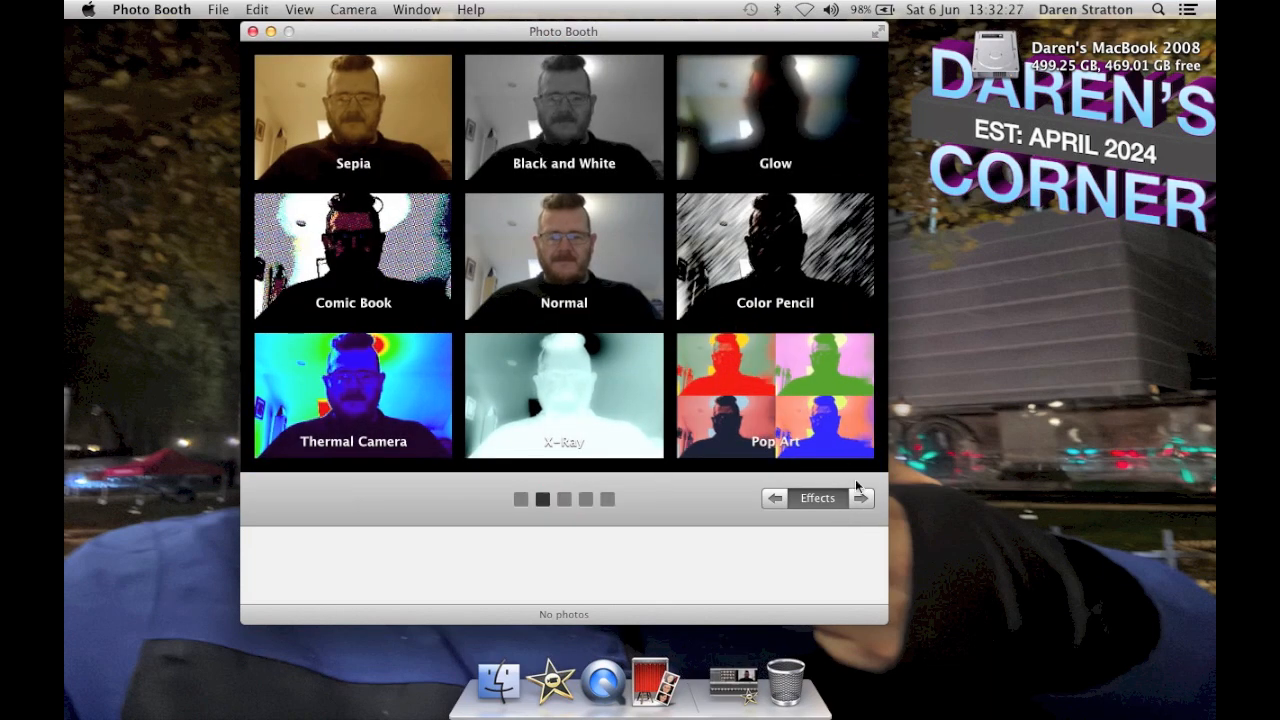
{"action": "left_click", "coordinate": [862, 499]}
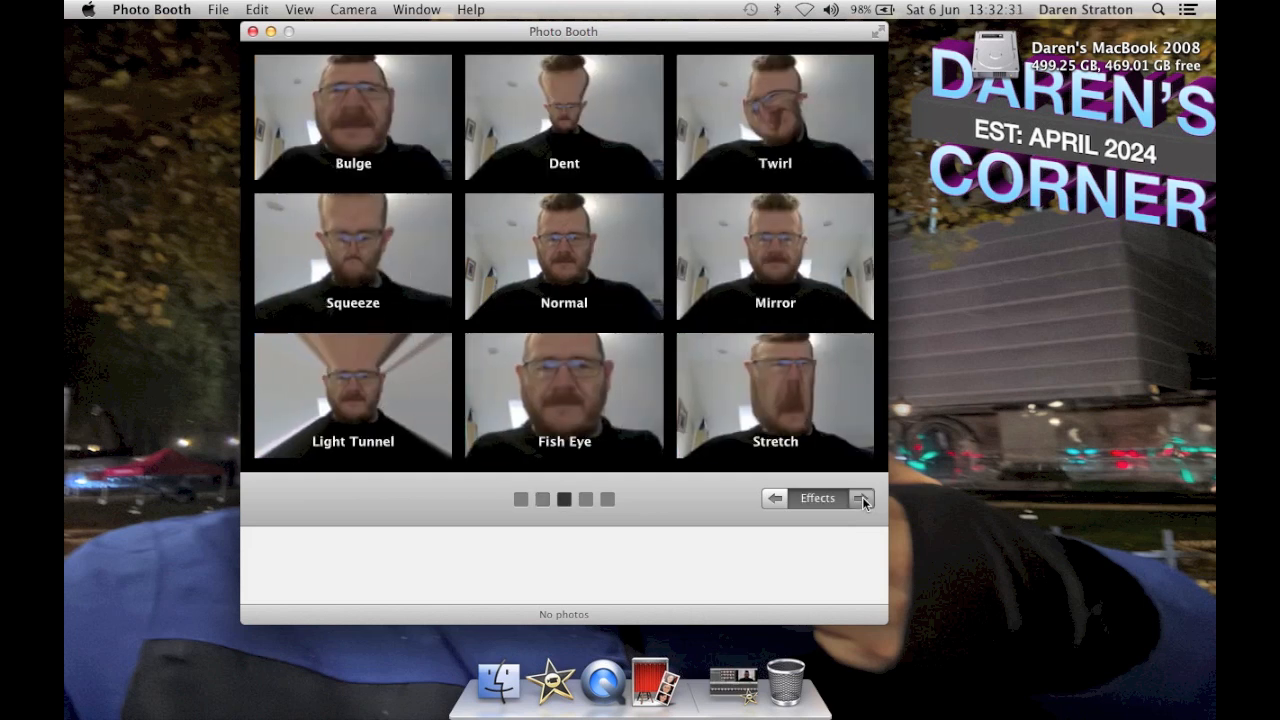
{"action": "left_click", "coordinate": [862, 500]}
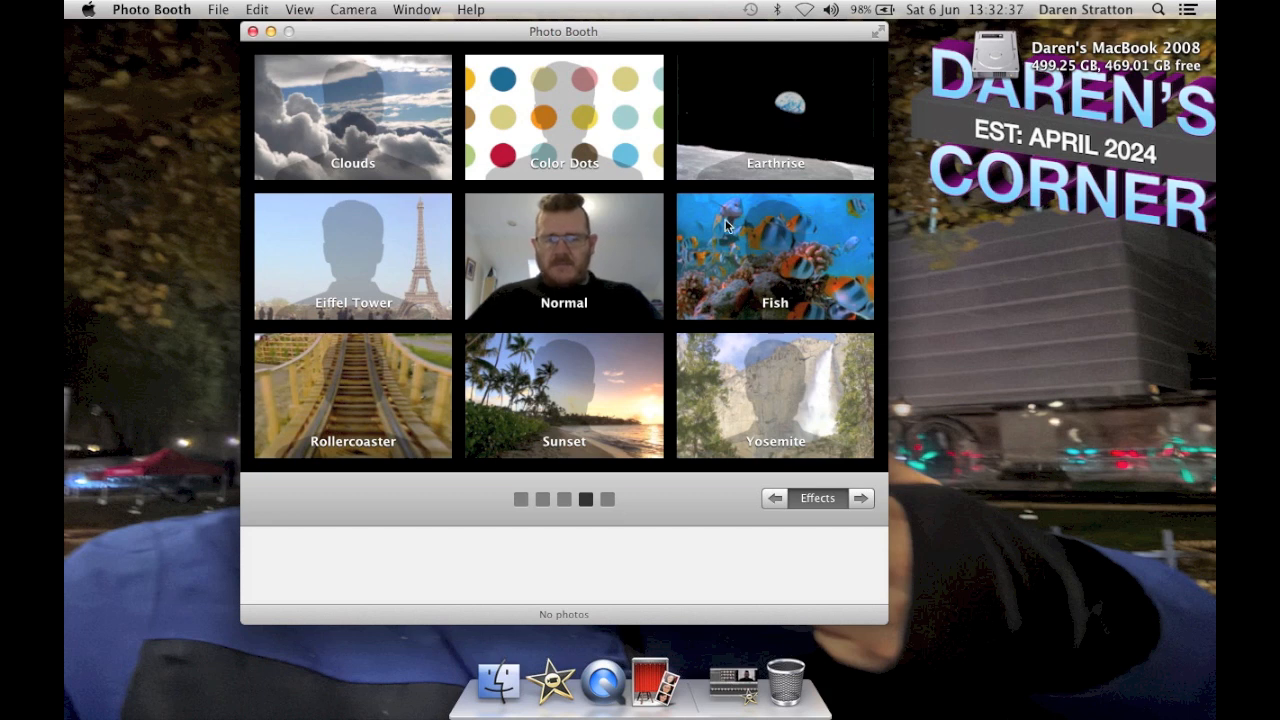
{"action": "left_click", "coordinate": [736, 103]}
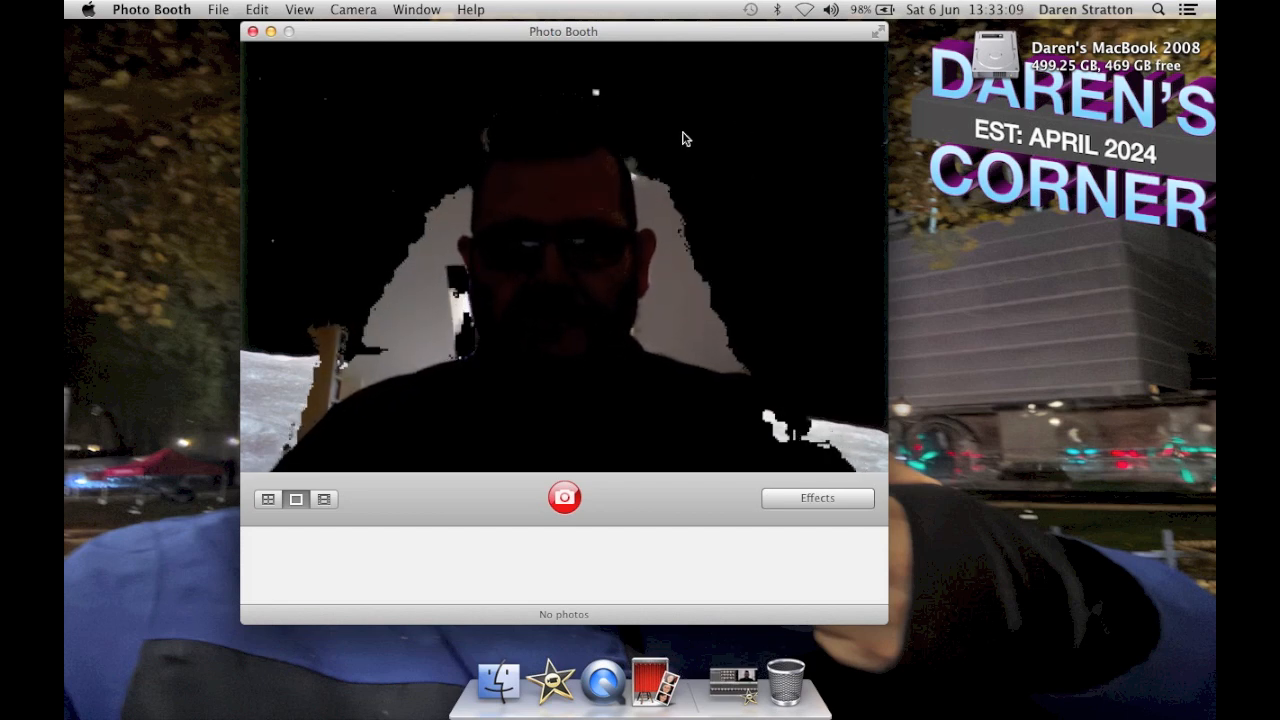
{"action": "left_click", "coordinate": [797, 492]}
{"action": "left_click", "coordinate": [381, 394]}
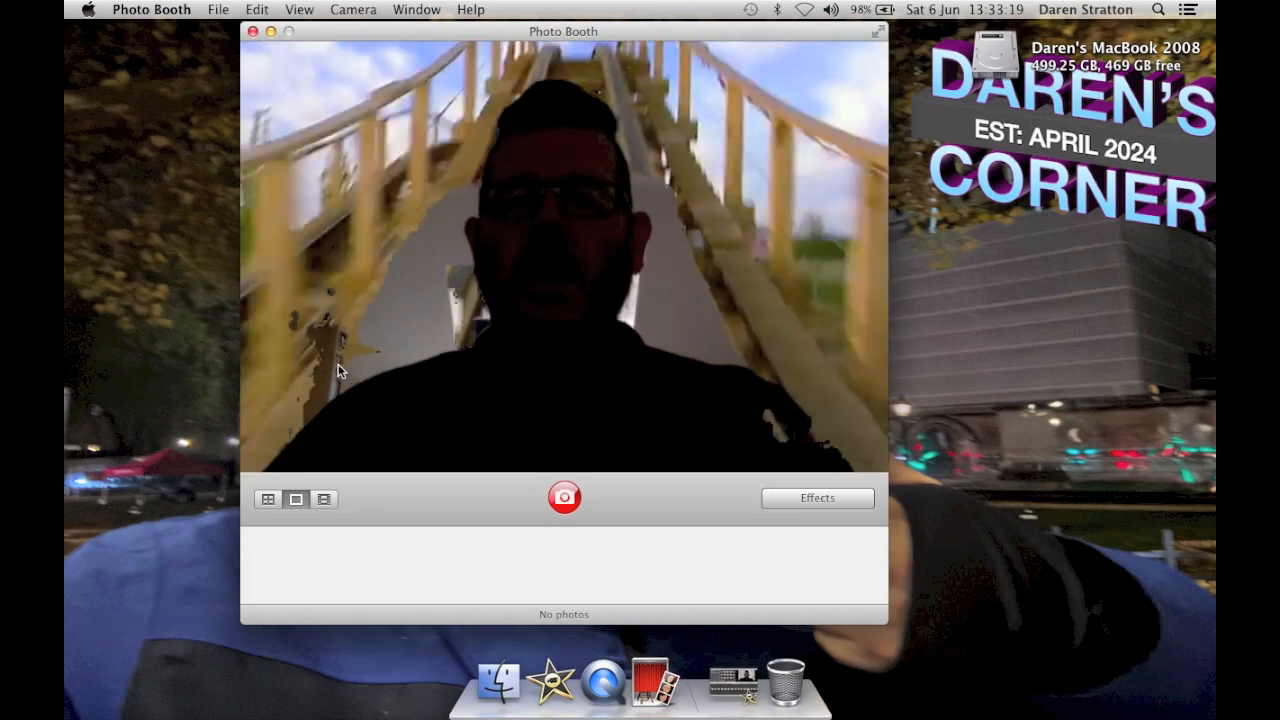
Quit Photo Booth.
{"action": "left_click", "coordinate": [140, 10]}
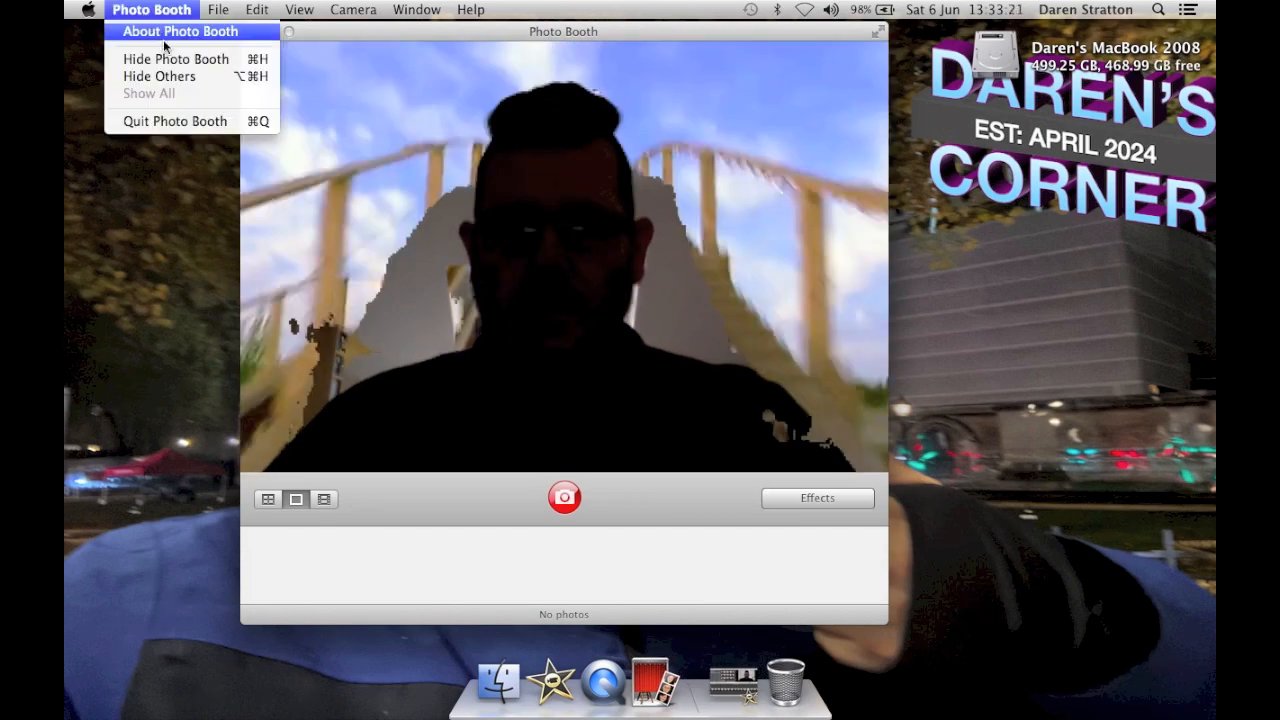